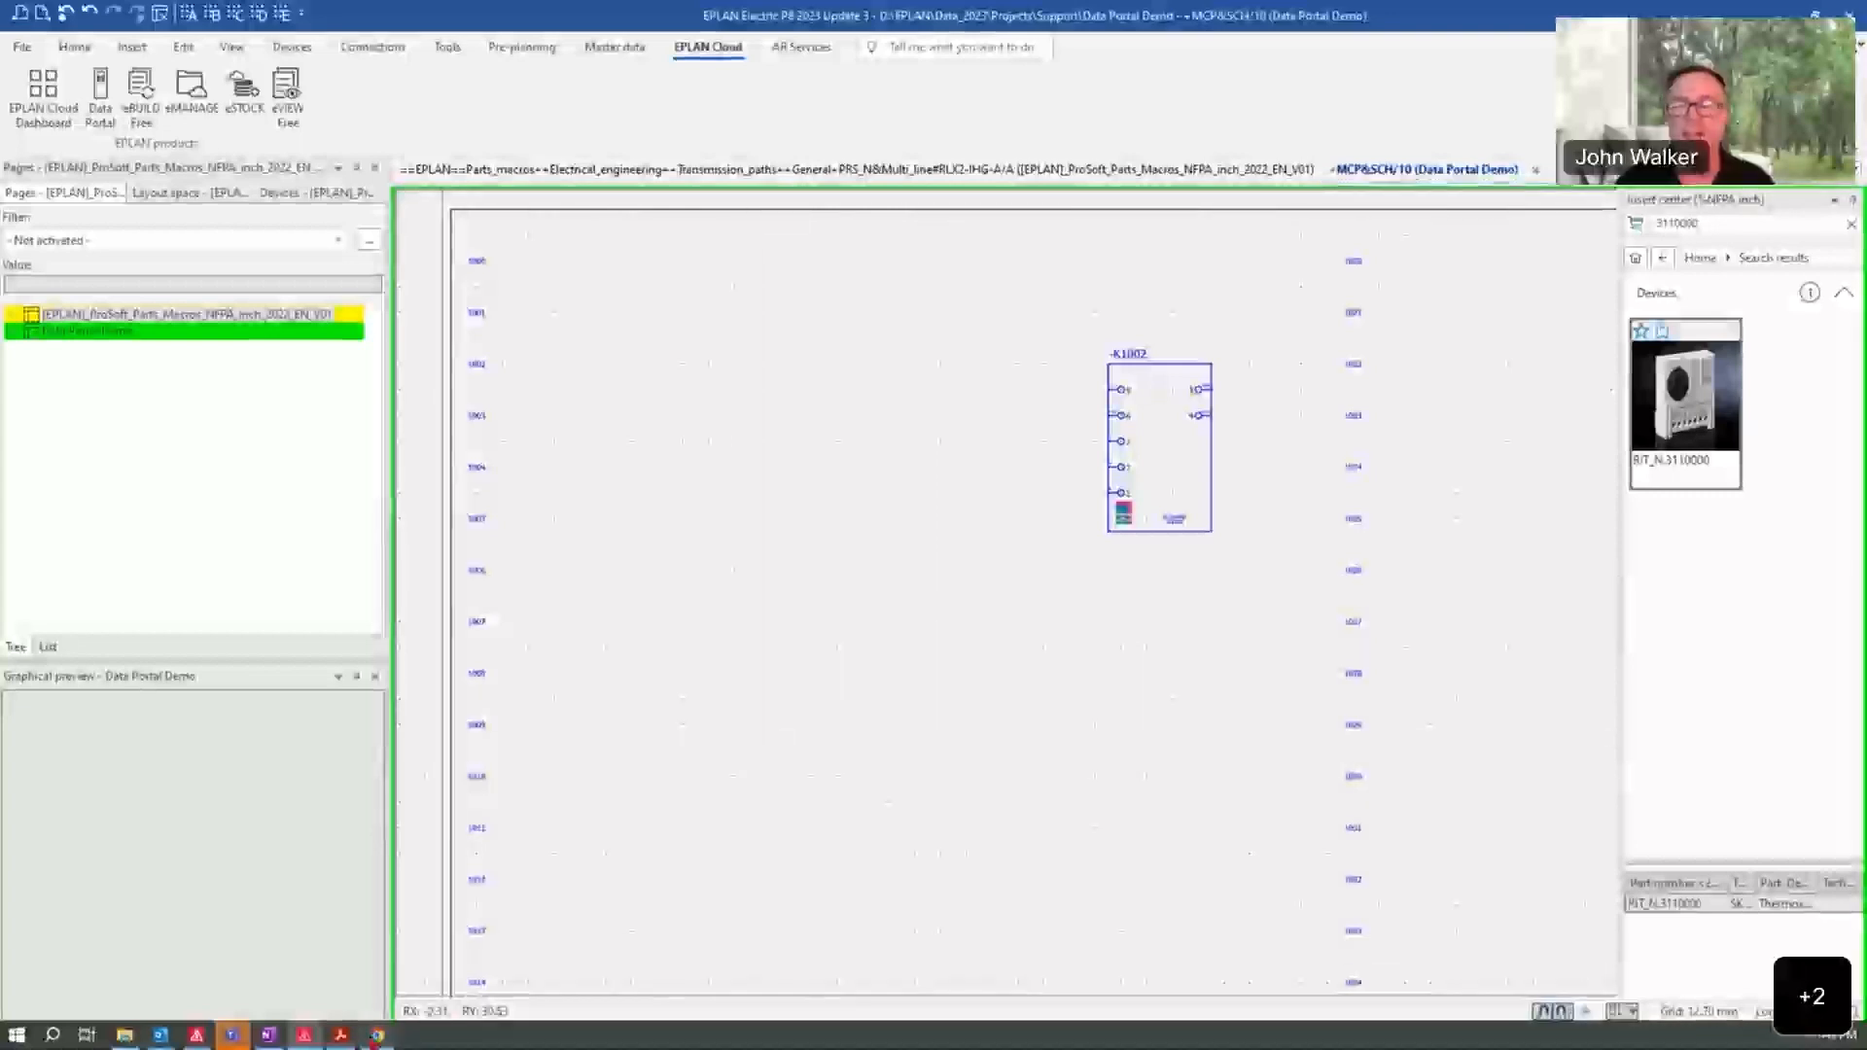
# Step: Switch to the browser and look through the NFPA data packages offered on EPLAN's sample parts data page
pyautogui.click(376, 1035)
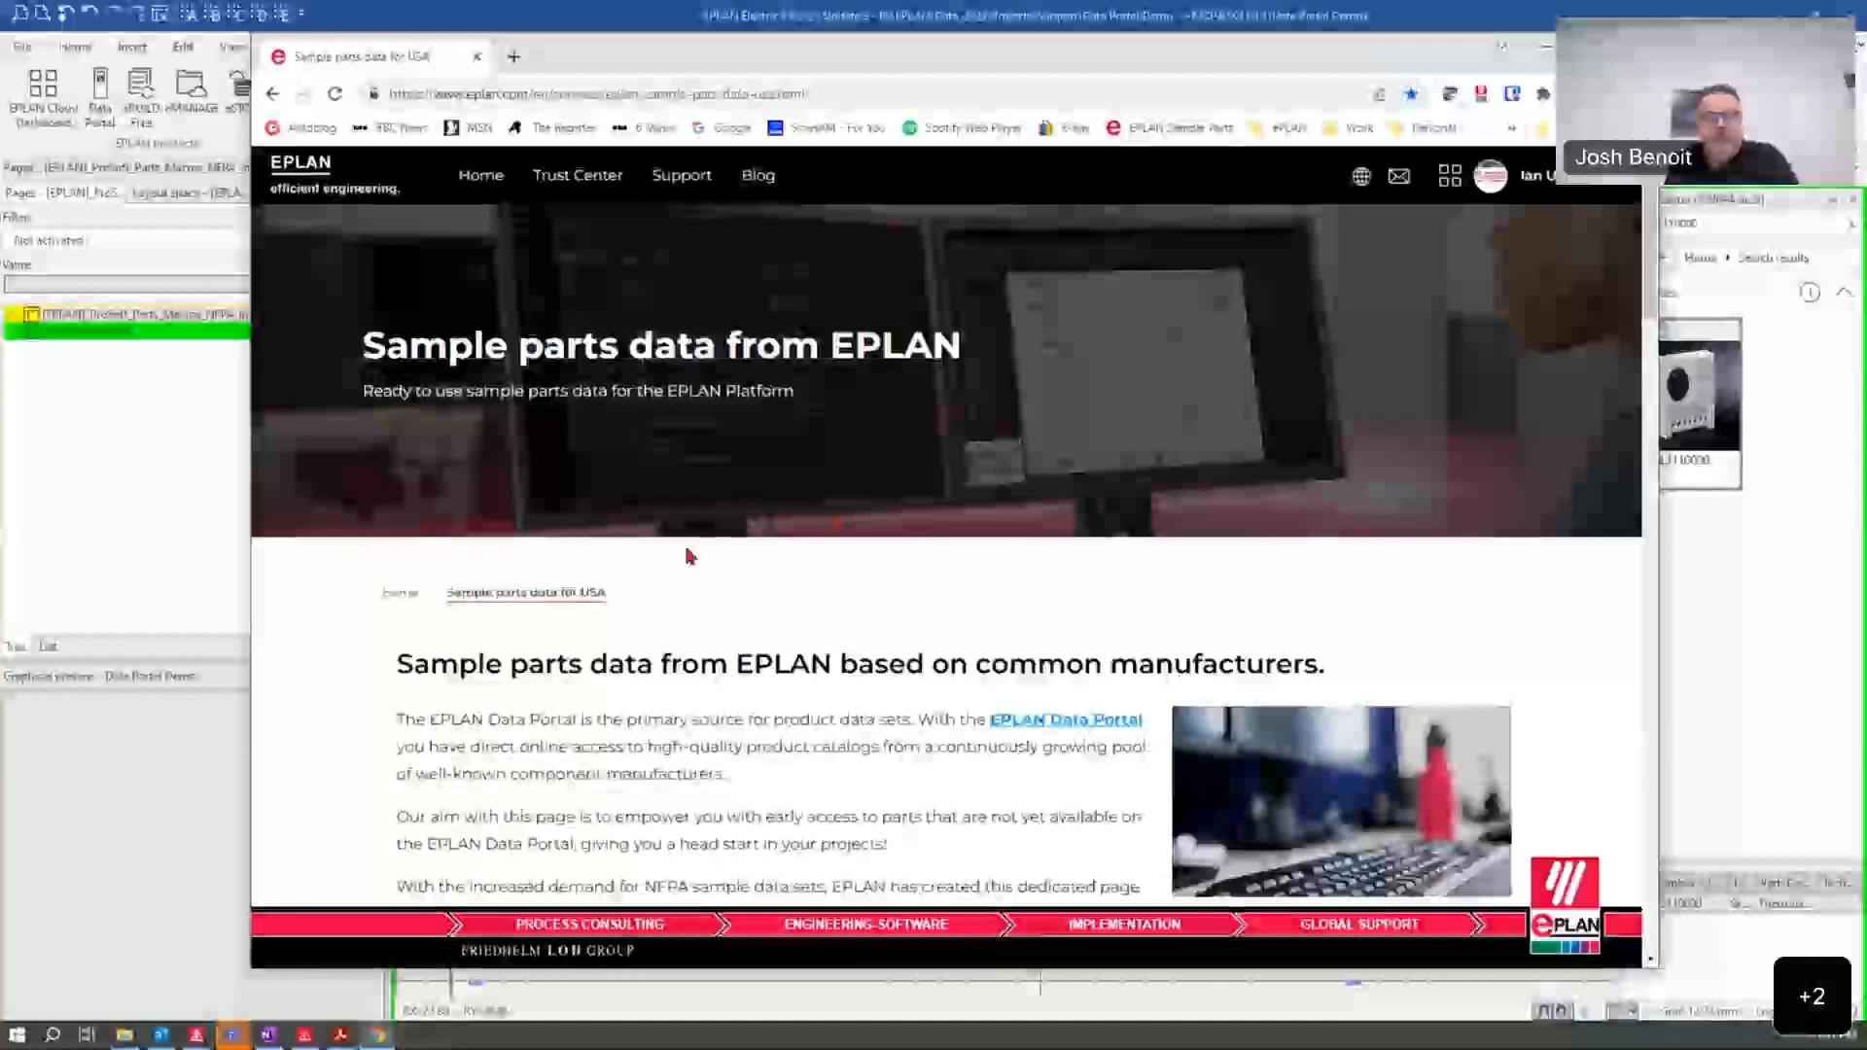
pyautogui.scroll(-2, 700, 629)
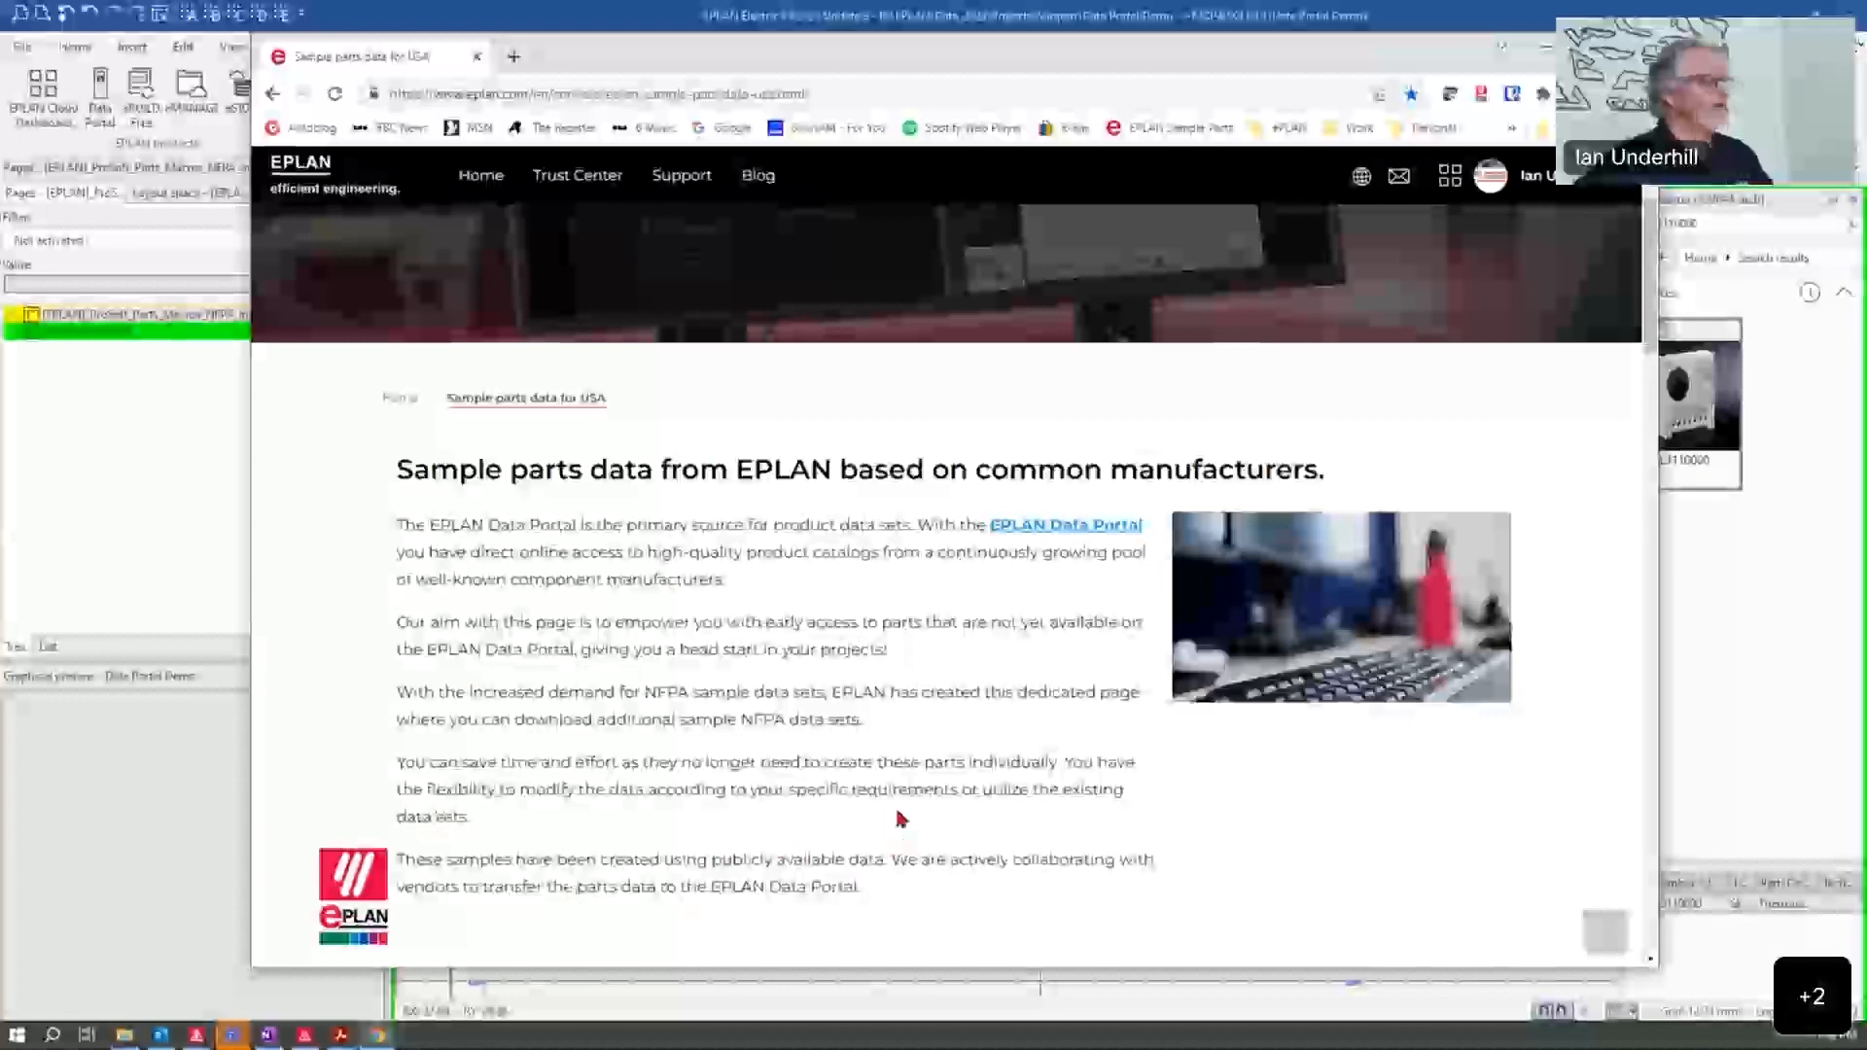
pyautogui.scroll(-7, 895, 817)
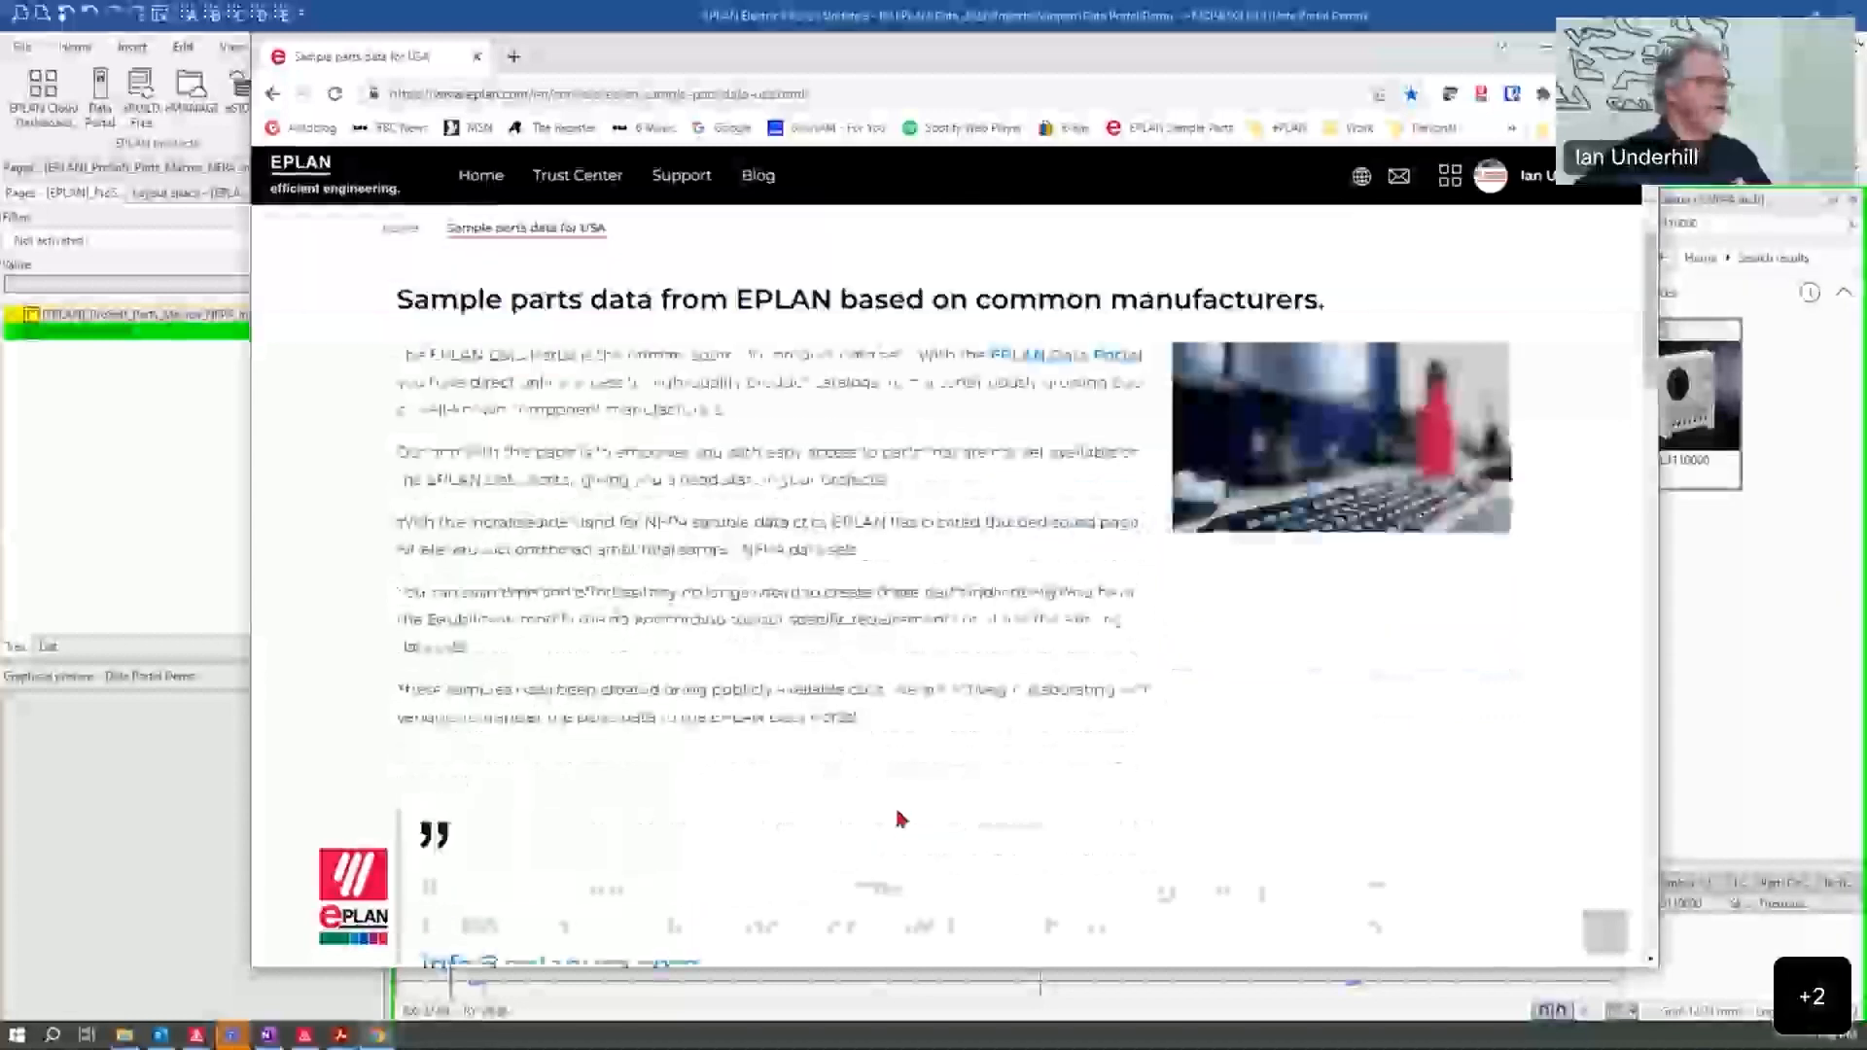
pyautogui.scroll(-3, 895, 571)
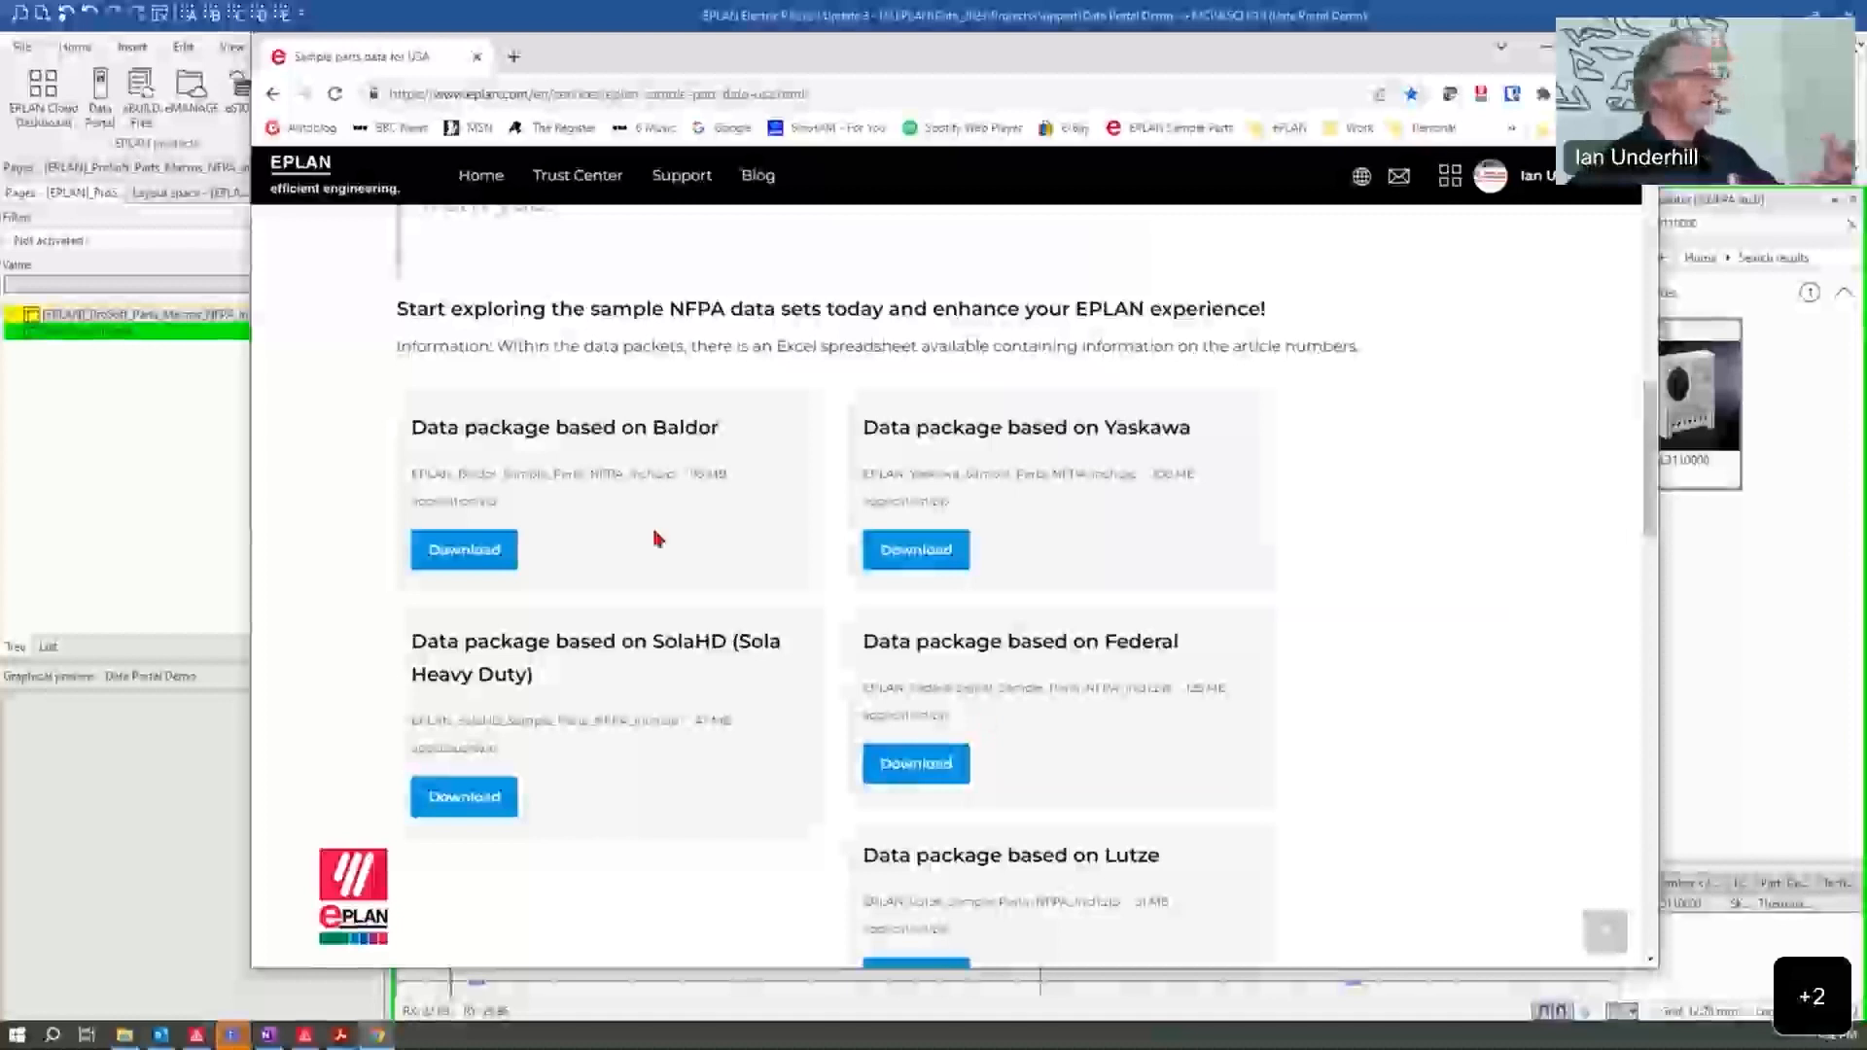
pyautogui.scroll(-2, 627, 847)
pyautogui.scroll(-3, 634, 705)
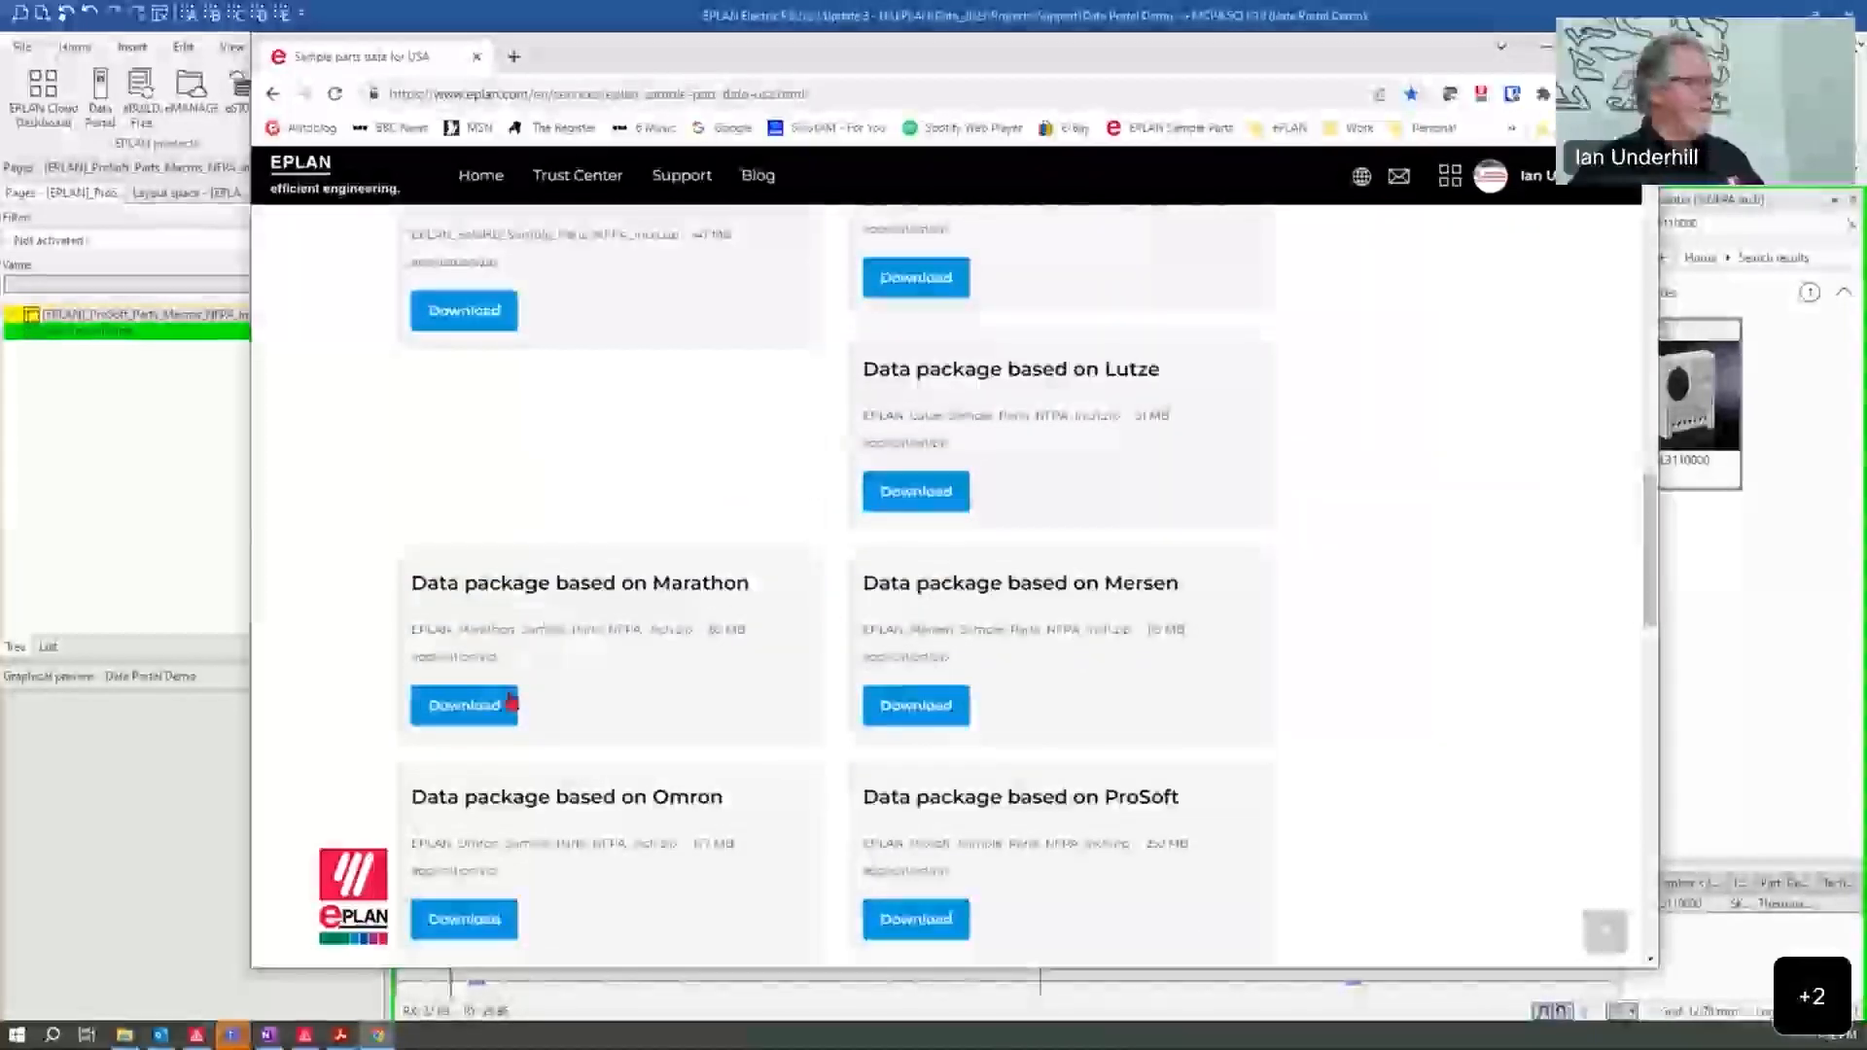
pyautogui.scroll(-2, 1102, 736)
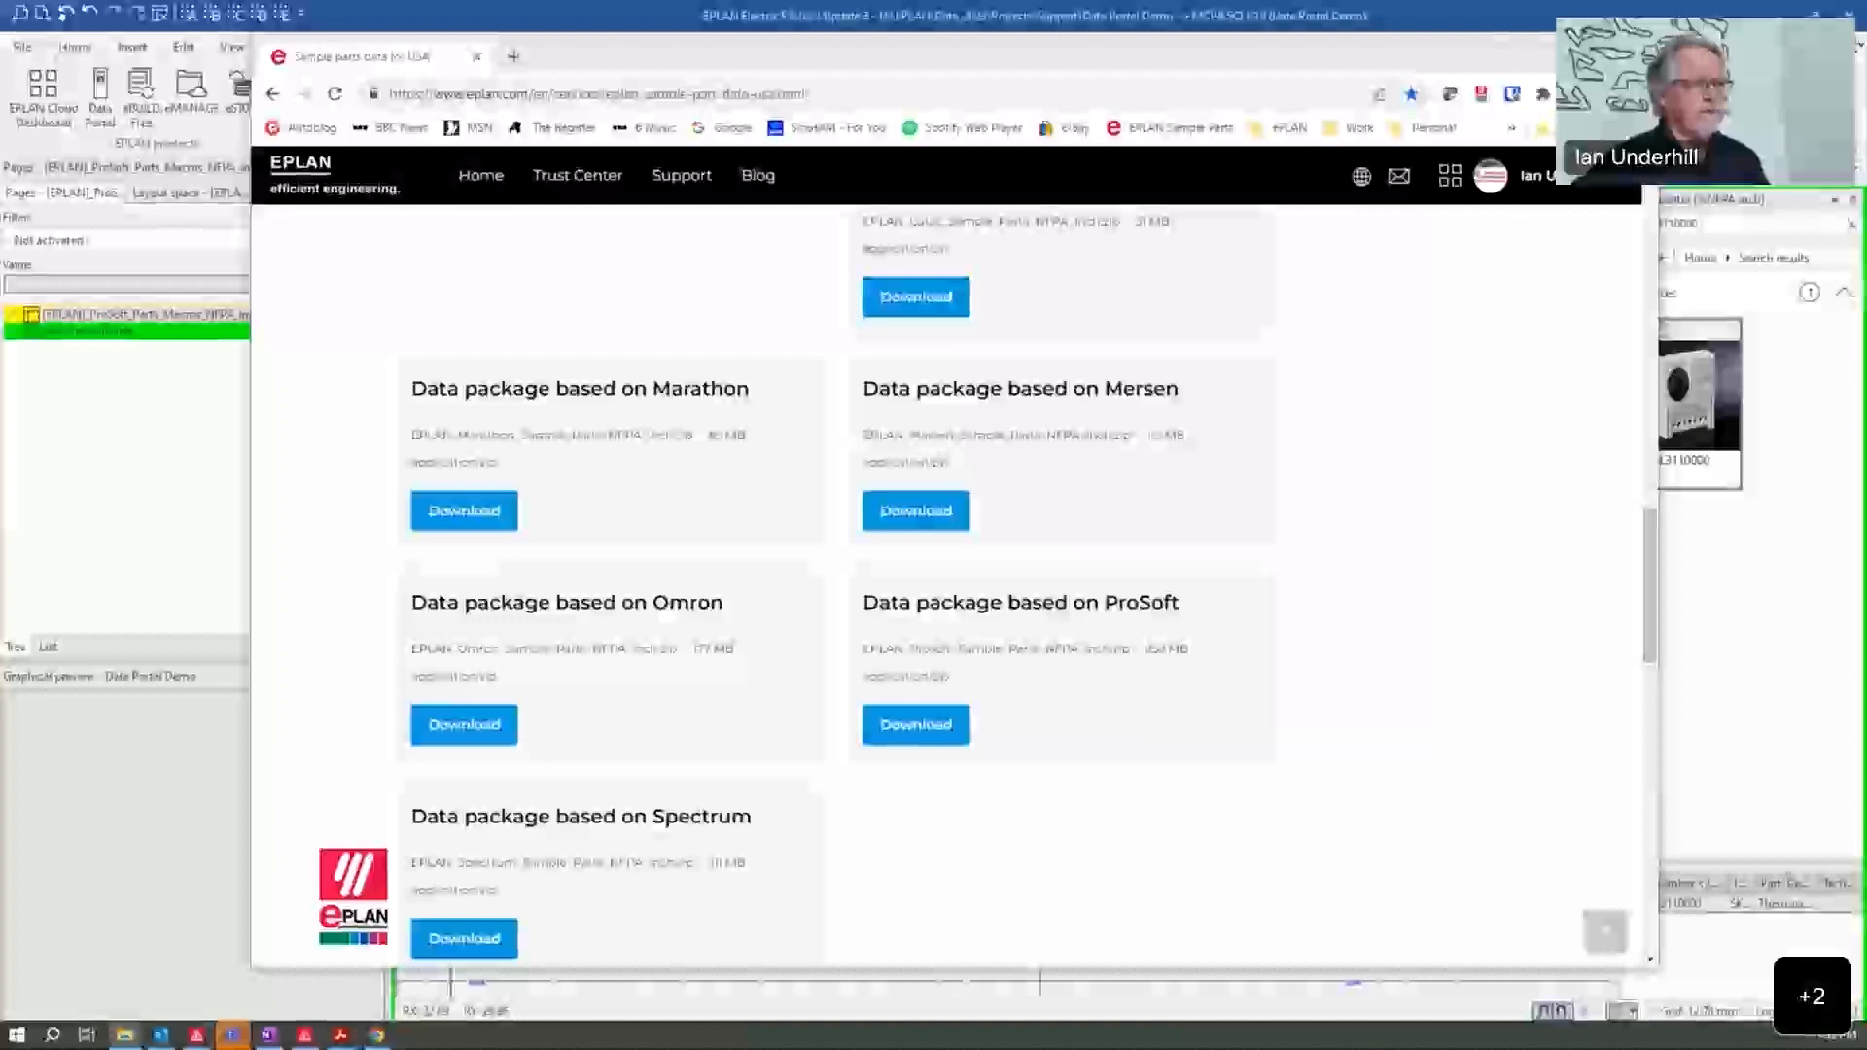
# Step: Bring up the Downloads folder, open [EPLAN]_Prosoft_Overview_Parts.xlsx and enlarge the spreadsheet window
pyautogui.moveTo(1866, 319); pyautogui.dragTo(507, 205)
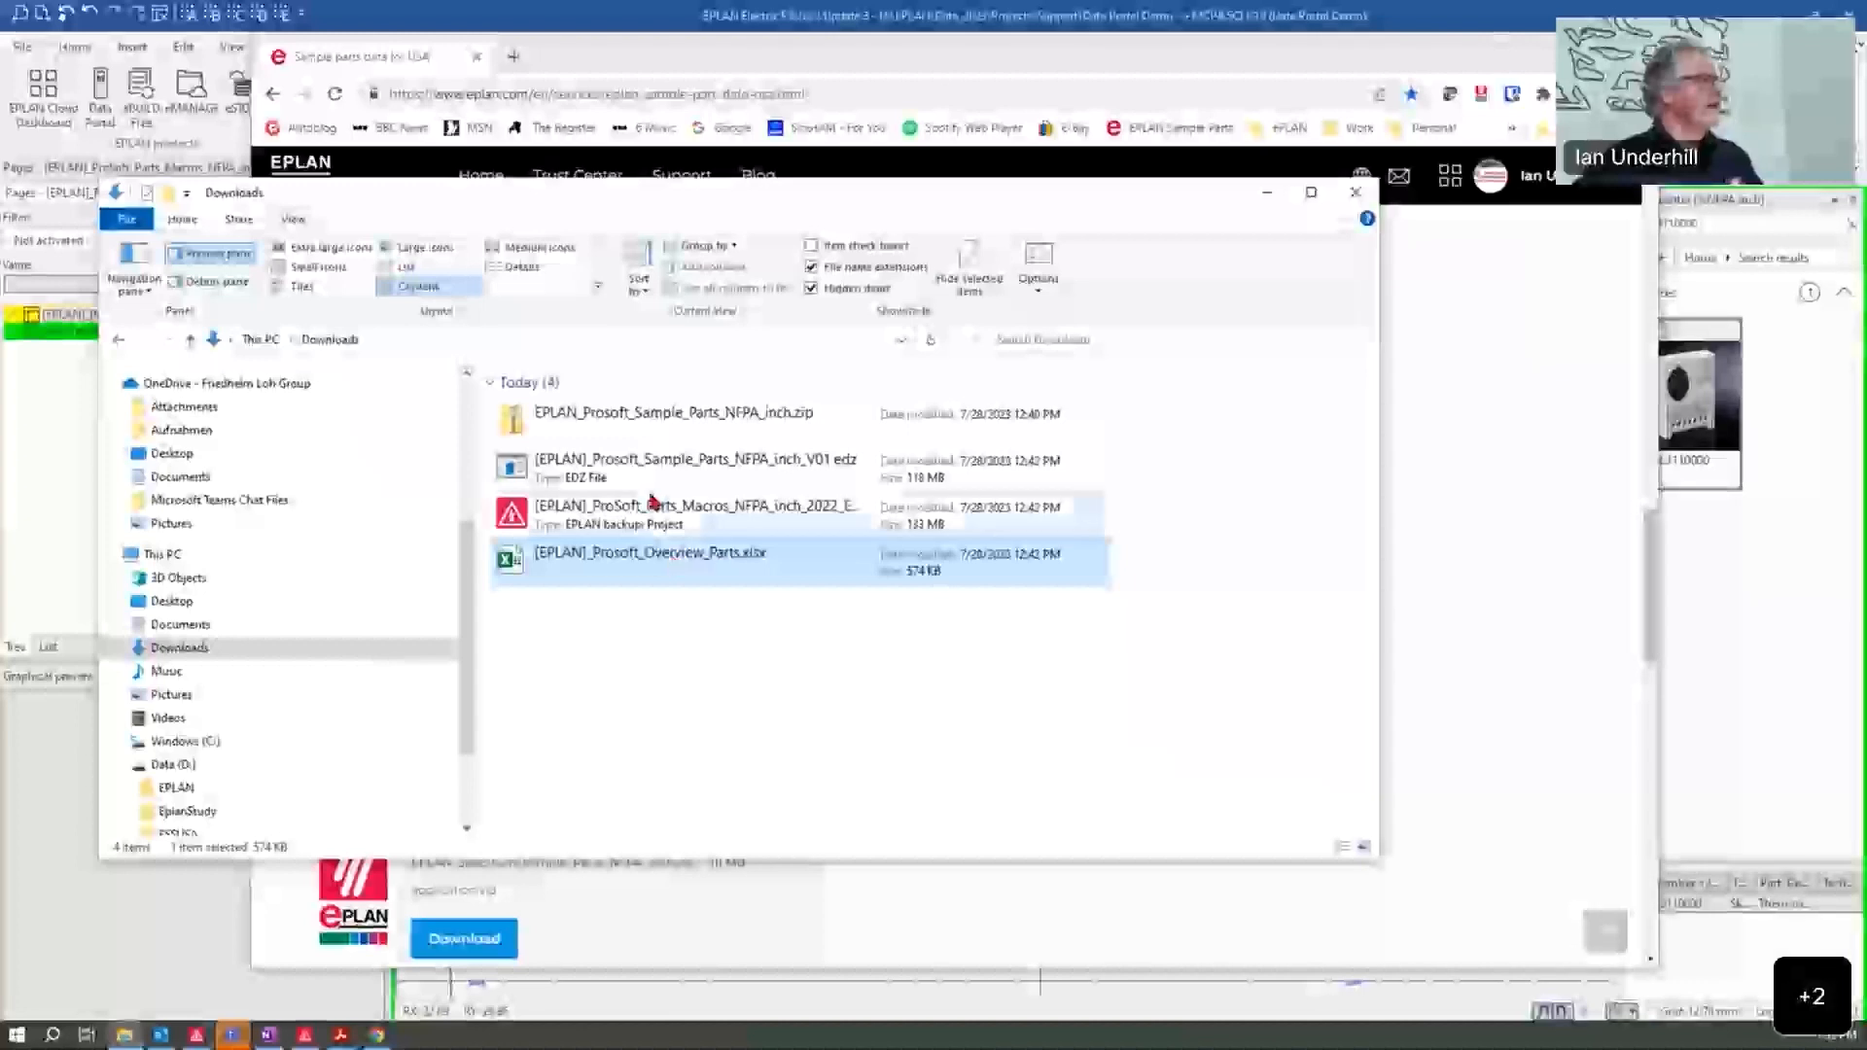
pyautogui.click(1463, 461)
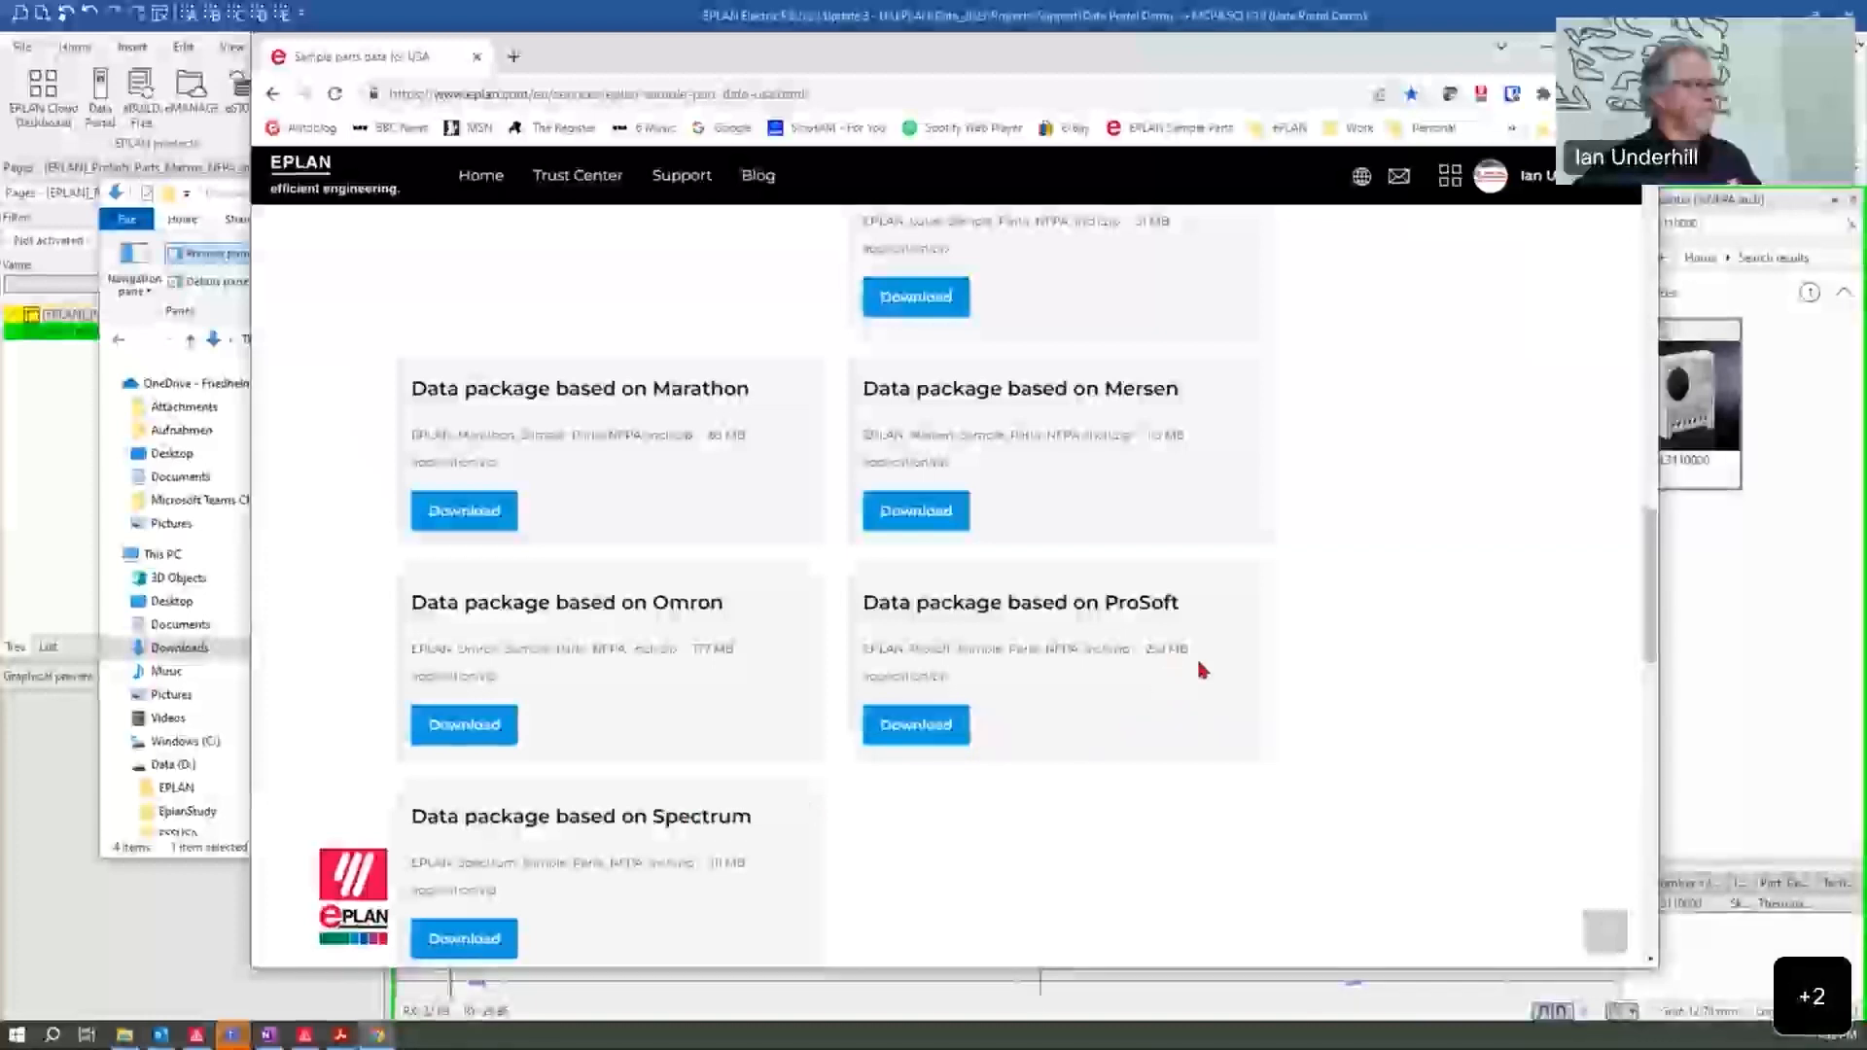
pyautogui.click(109, 859)
pyautogui.click(921, 751)
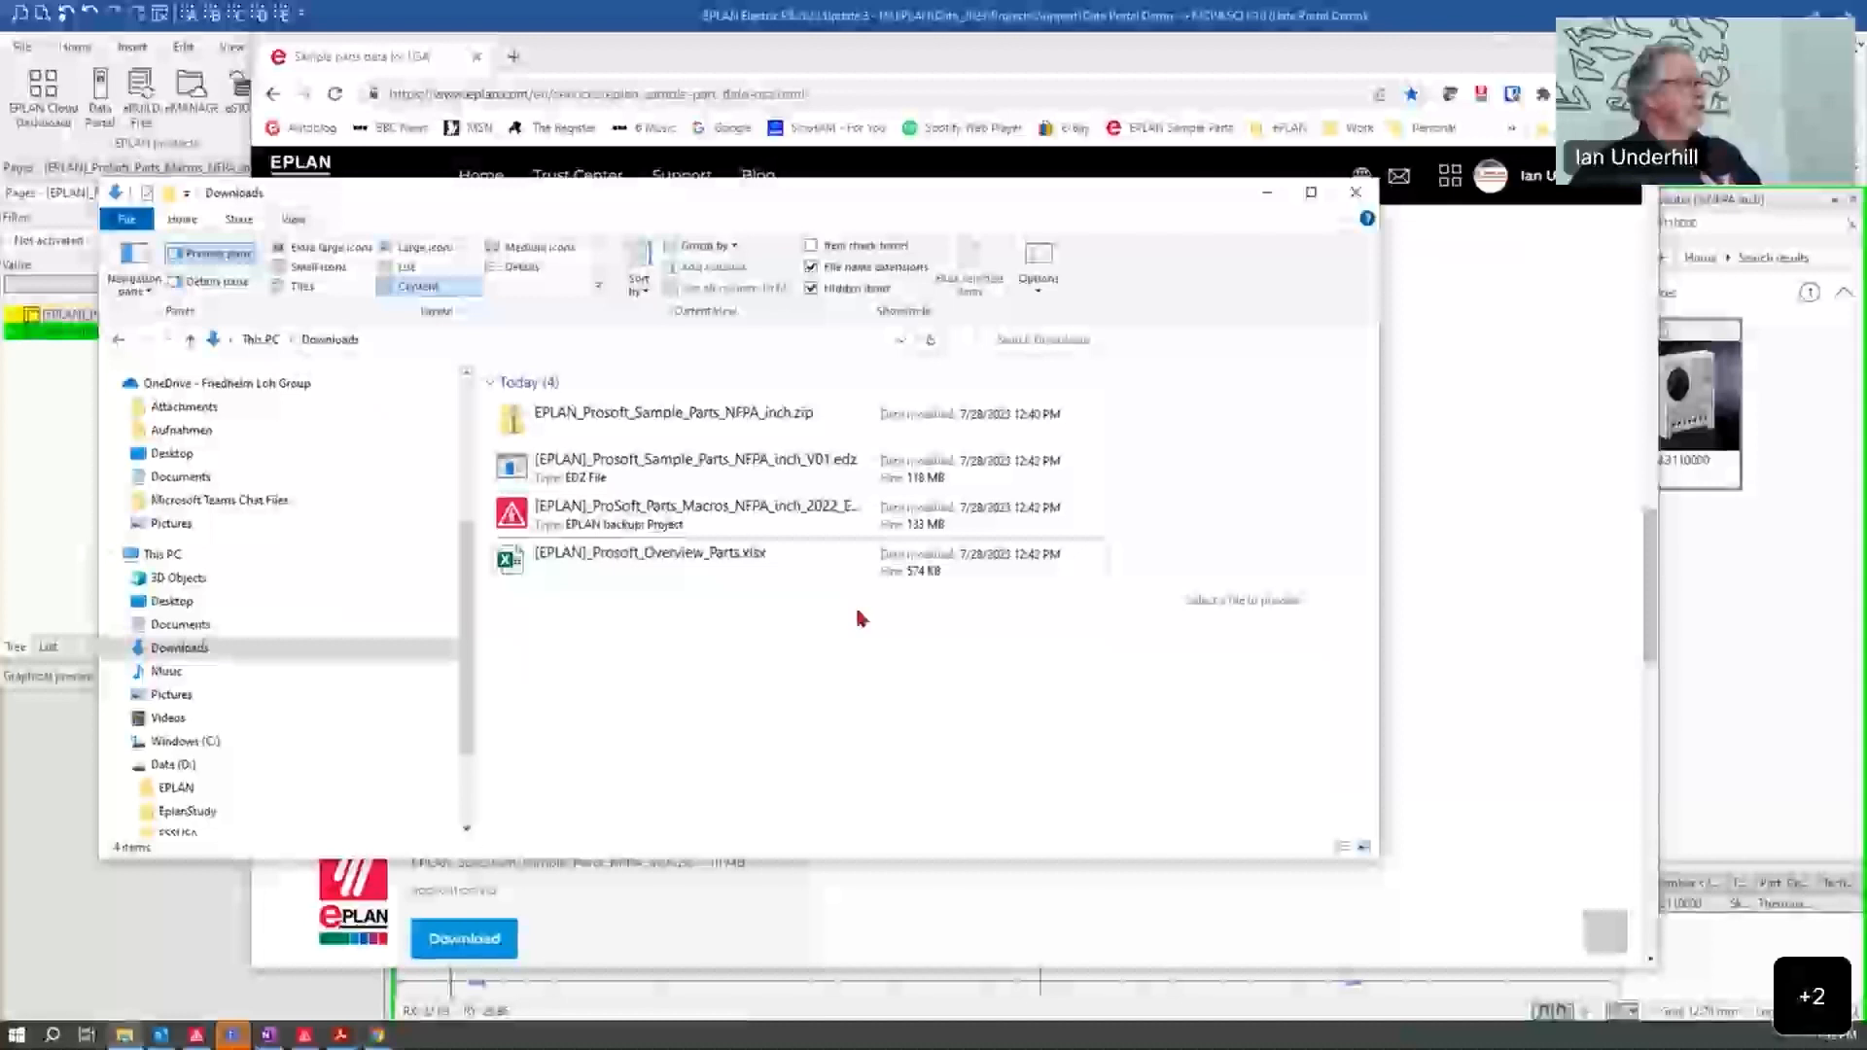
pyautogui.click(605, 556)
pyautogui.doubleClick(605, 556)
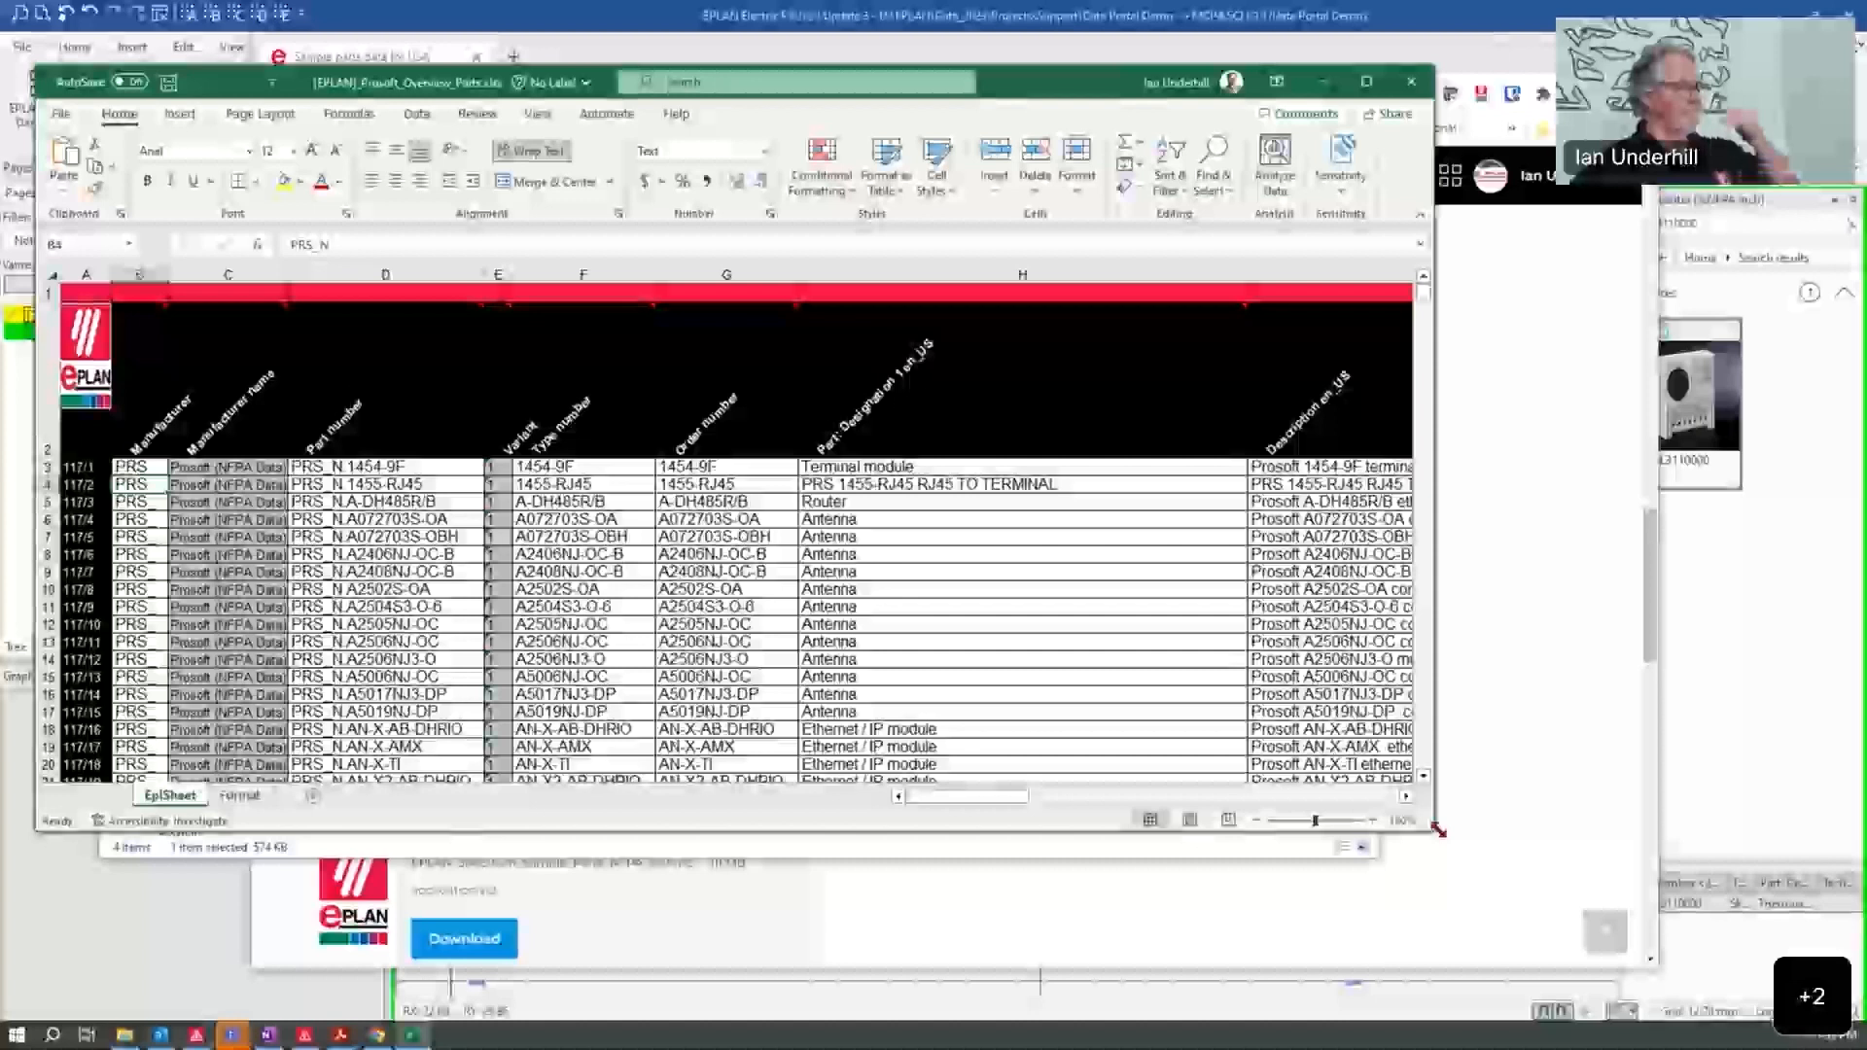
pyautogui.moveTo(1436, 829); pyautogui.dragTo(1645, 980)
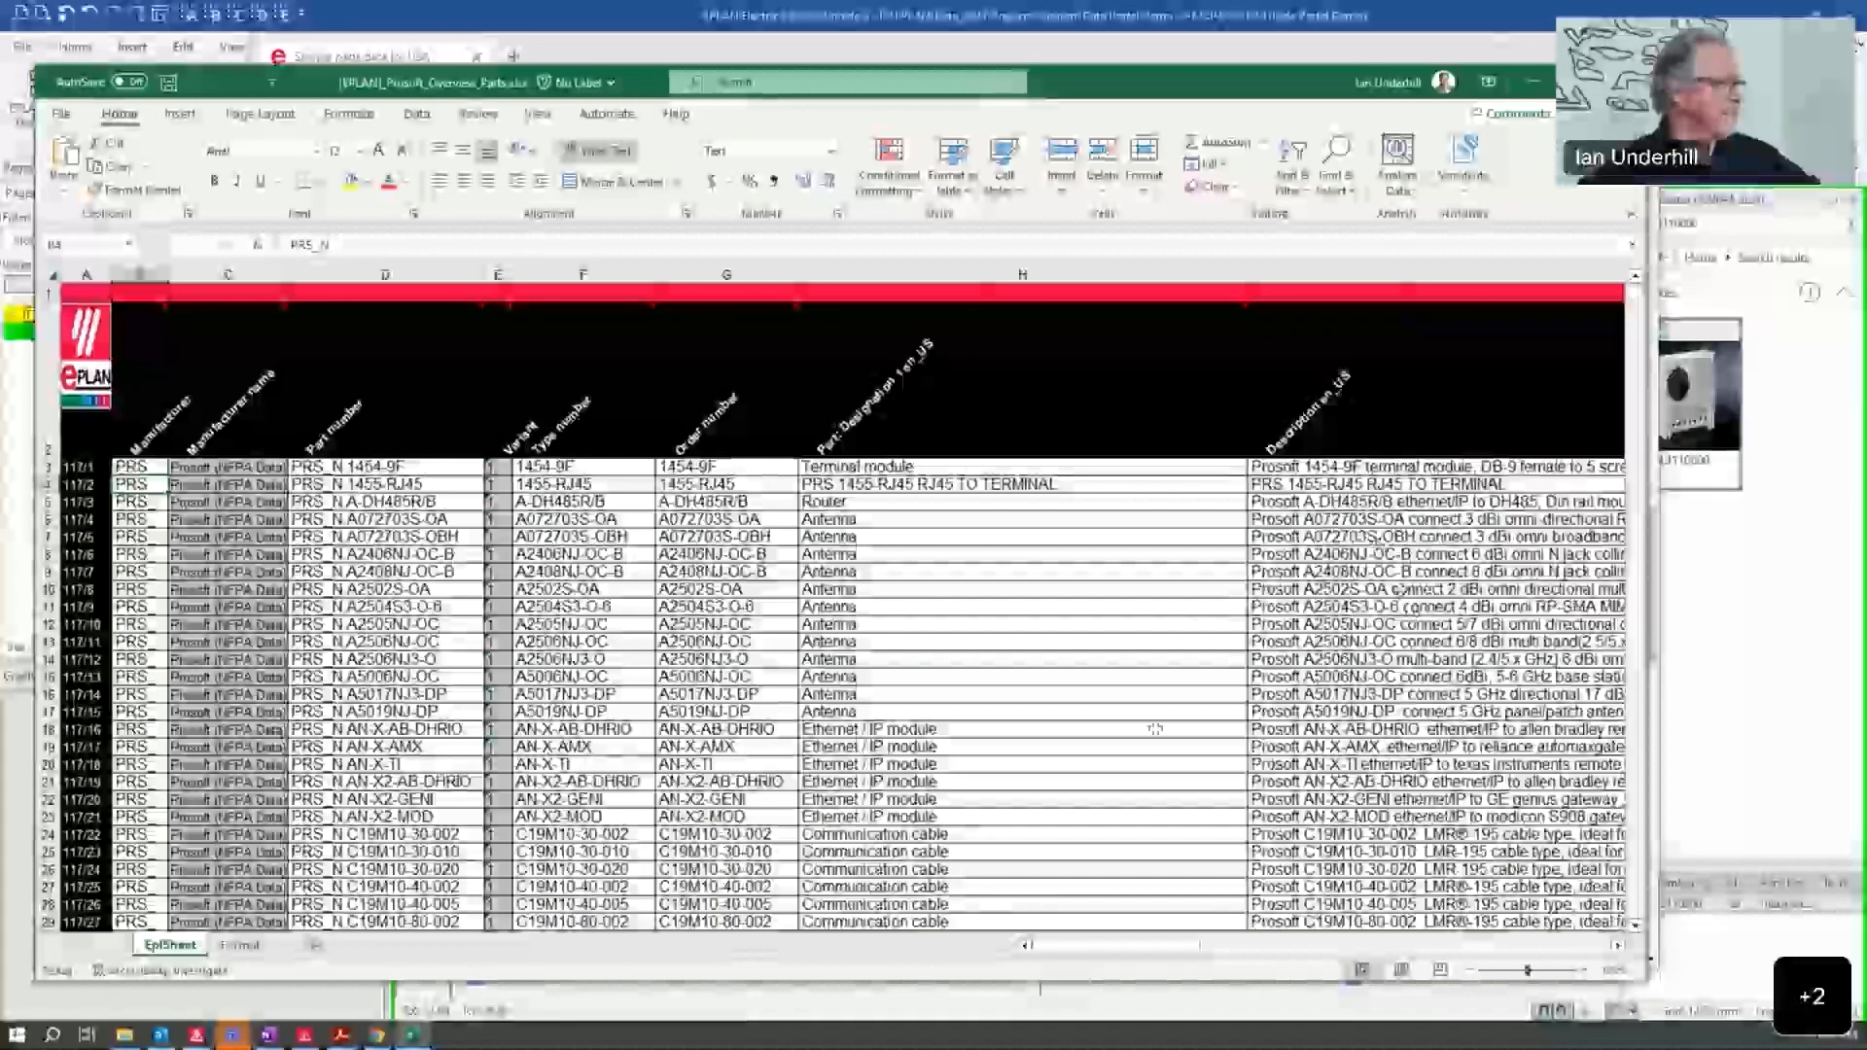
# Step: Examine the ProSoft part numbers, designations and descriptions in the overview spreadsheet, and close the workbook
pyautogui.scroll(-3, 1136, 669)
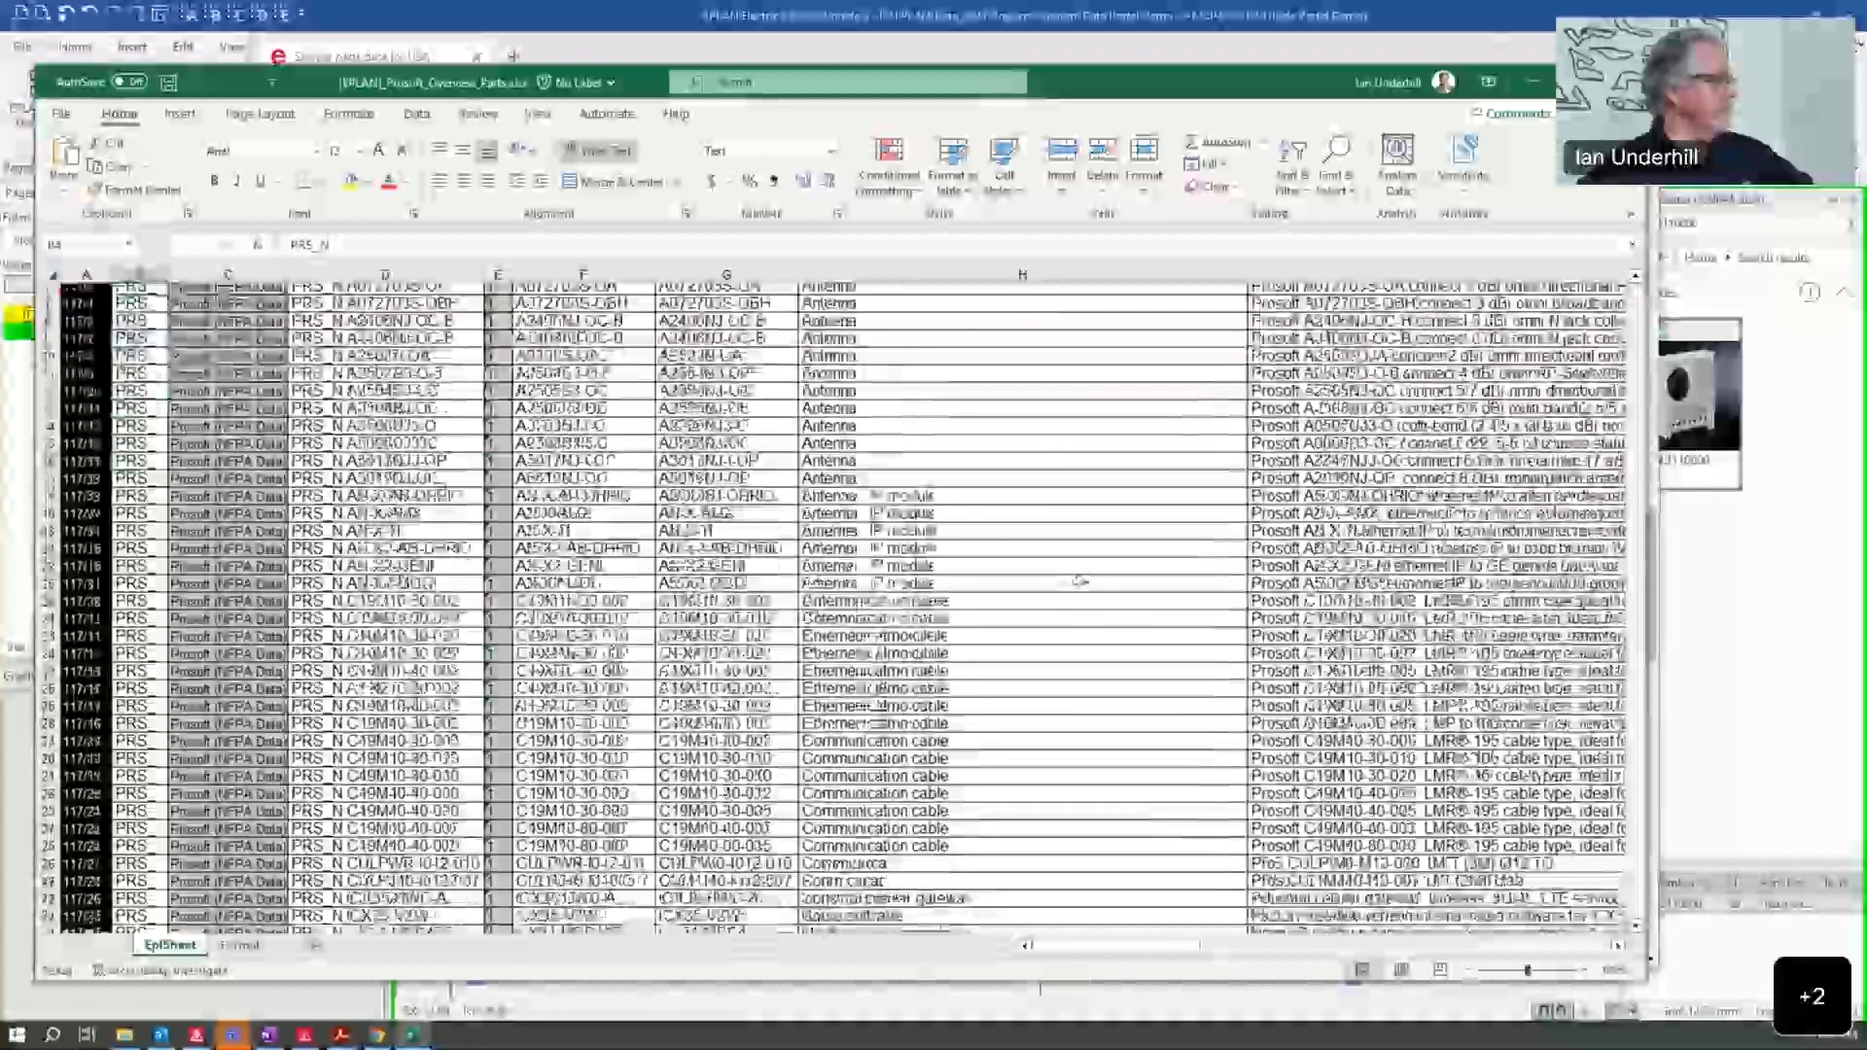
pyautogui.scroll(3, 145, 584)
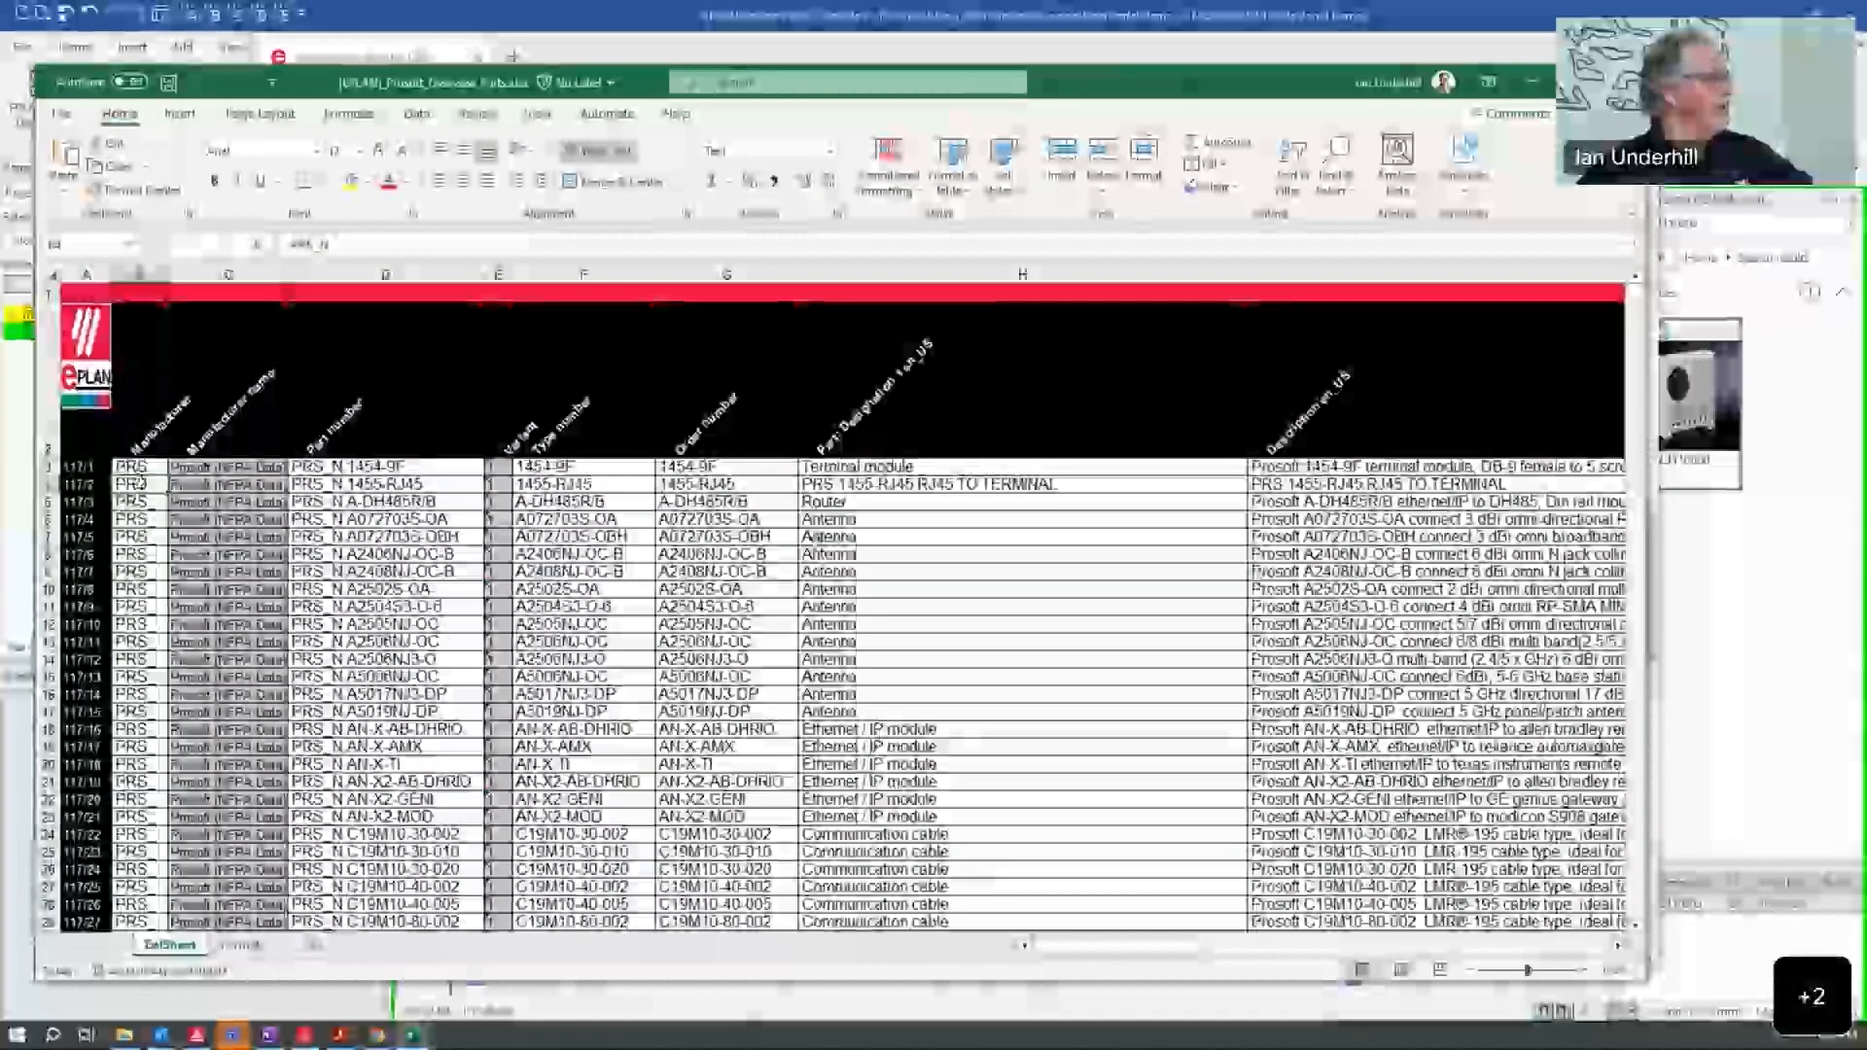
pyautogui.moveTo(1123, 945); pyautogui.dragTo(1466, 950)
pyautogui.moveTo(1513, 948); pyautogui.dragTo(616, 958)
pyautogui.scroll(-15, 397, 727)
pyautogui.scroll(-10, 733, 775)
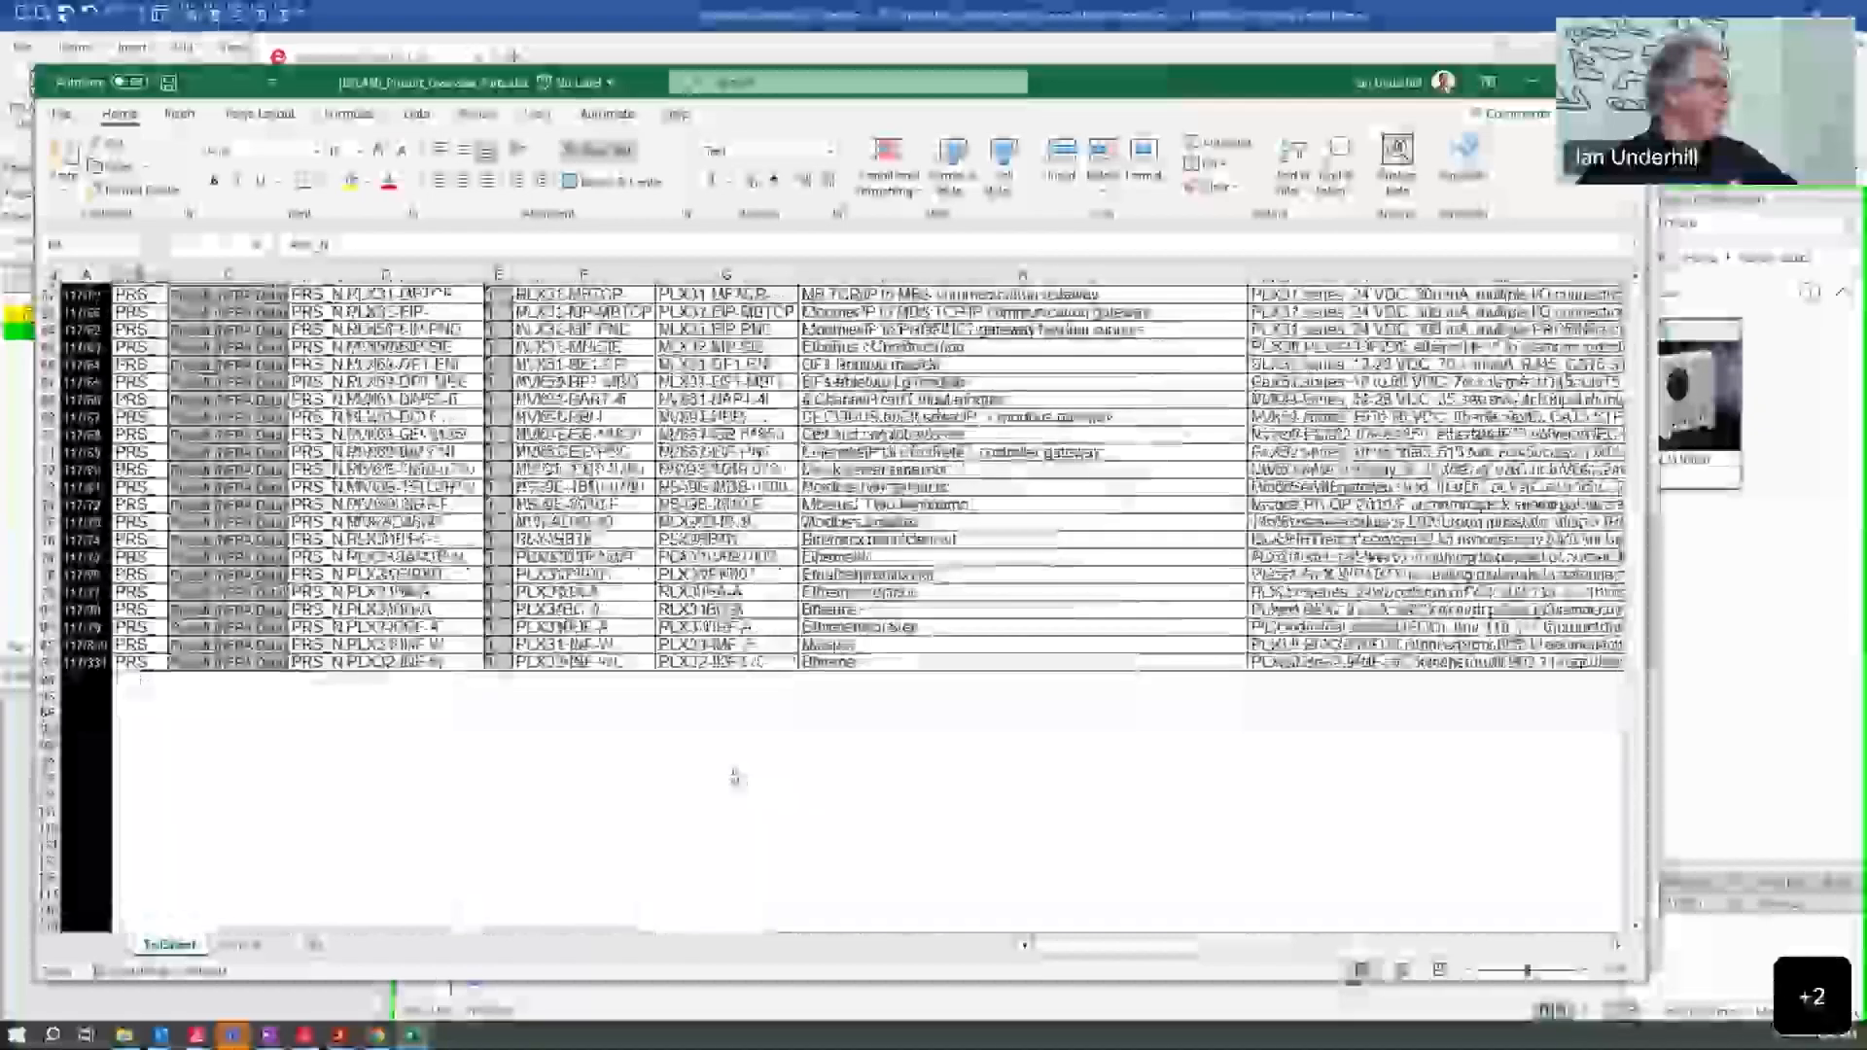
pyautogui.scroll(8, 652, 633)
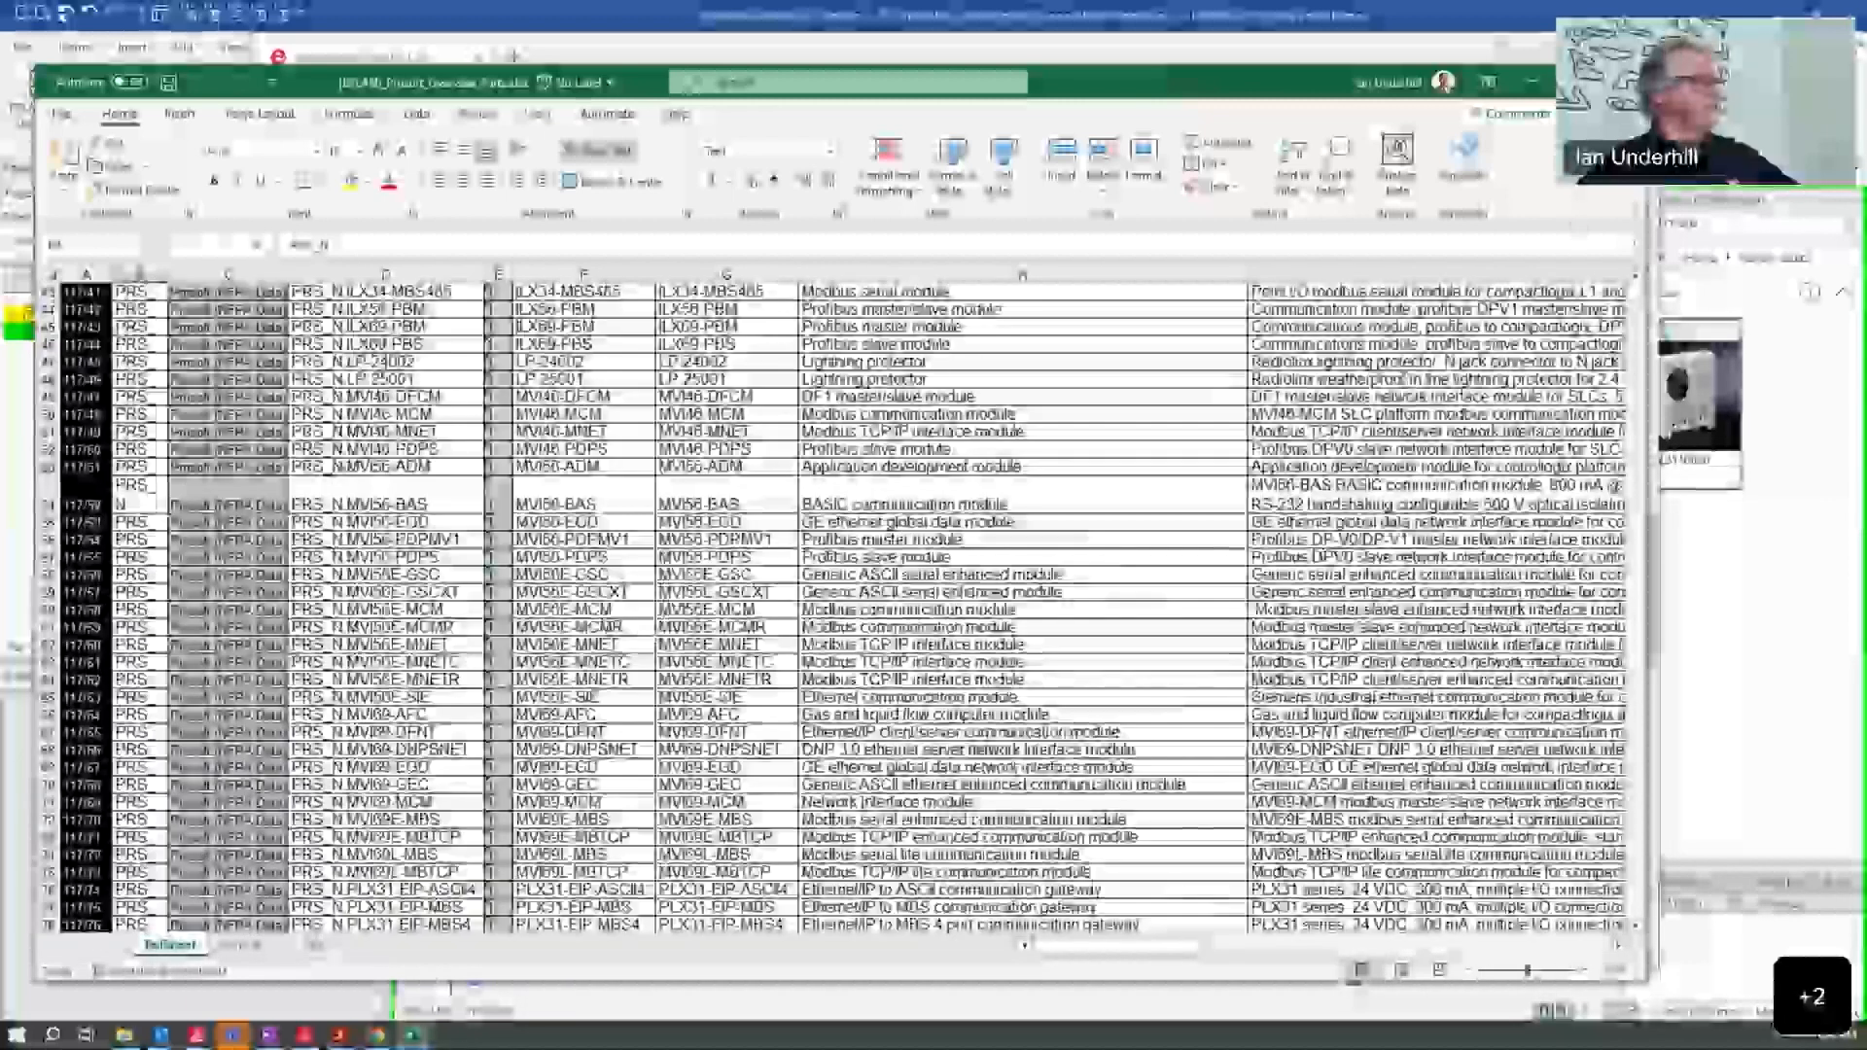
pyautogui.click(1623, 82)
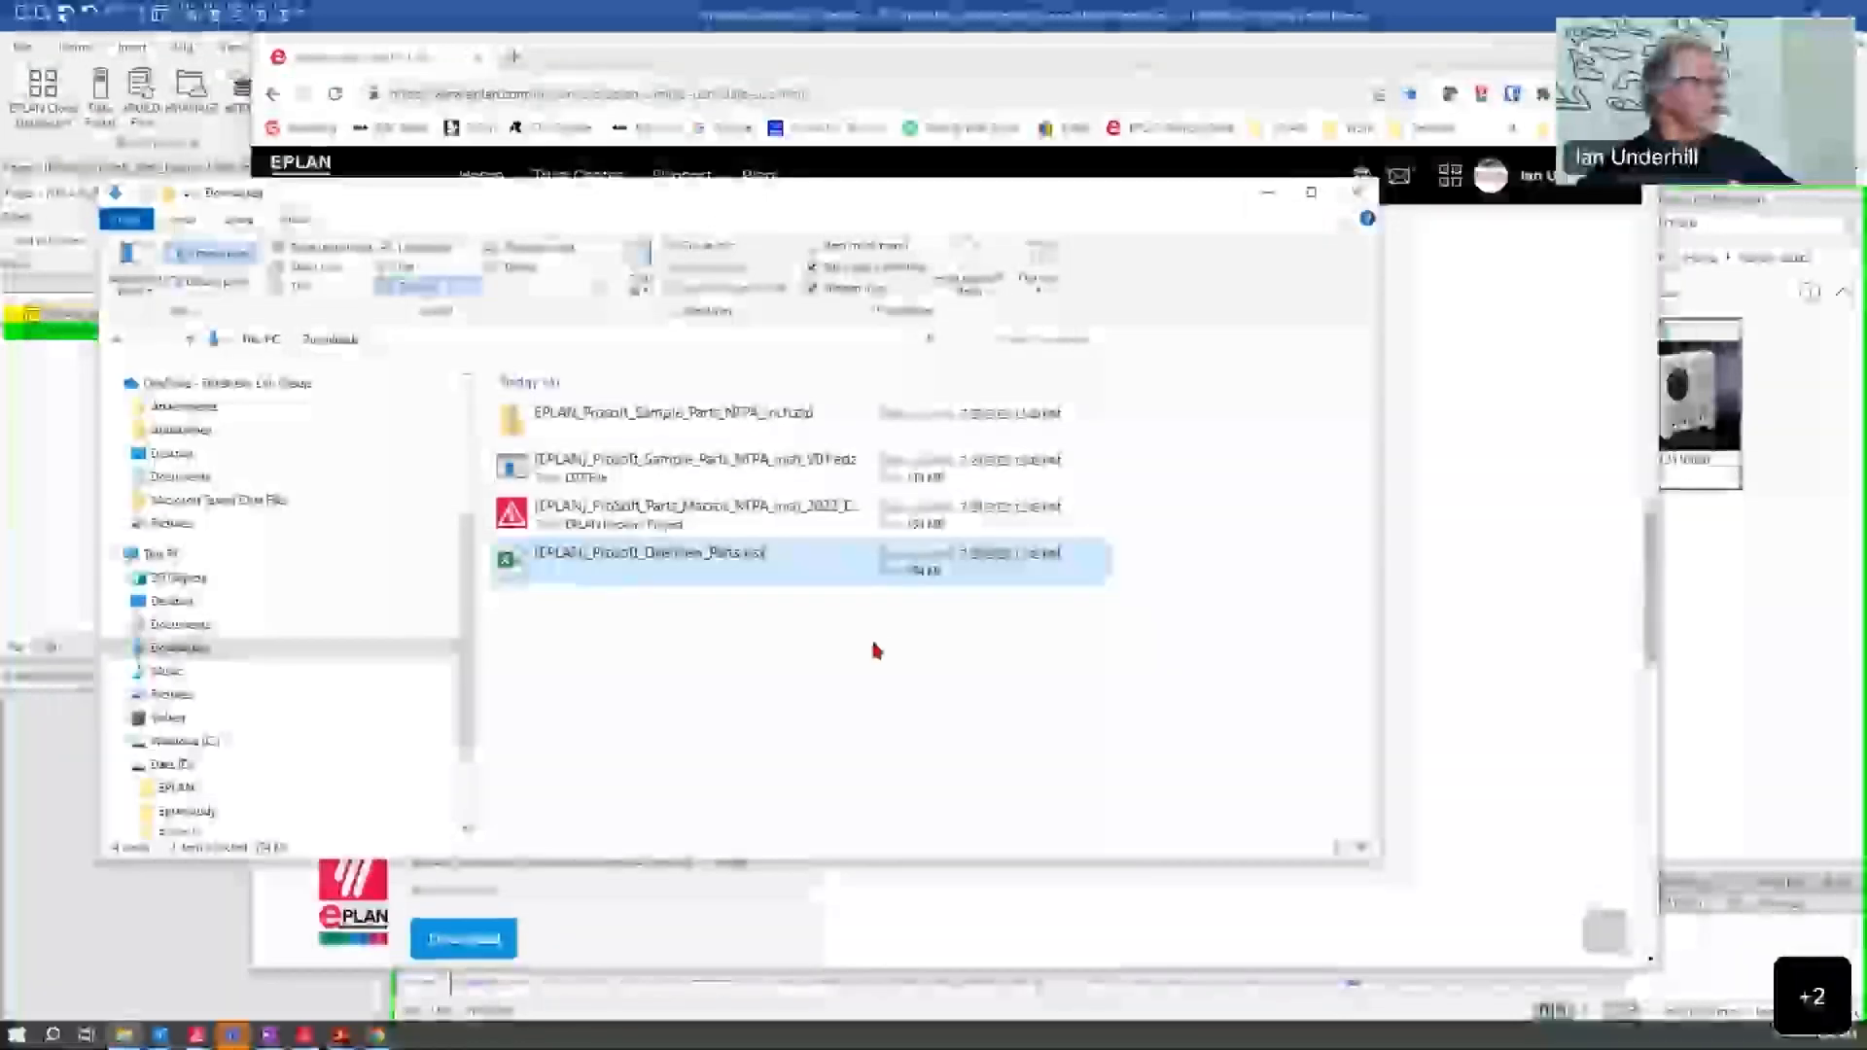
pyautogui.click(875, 666)
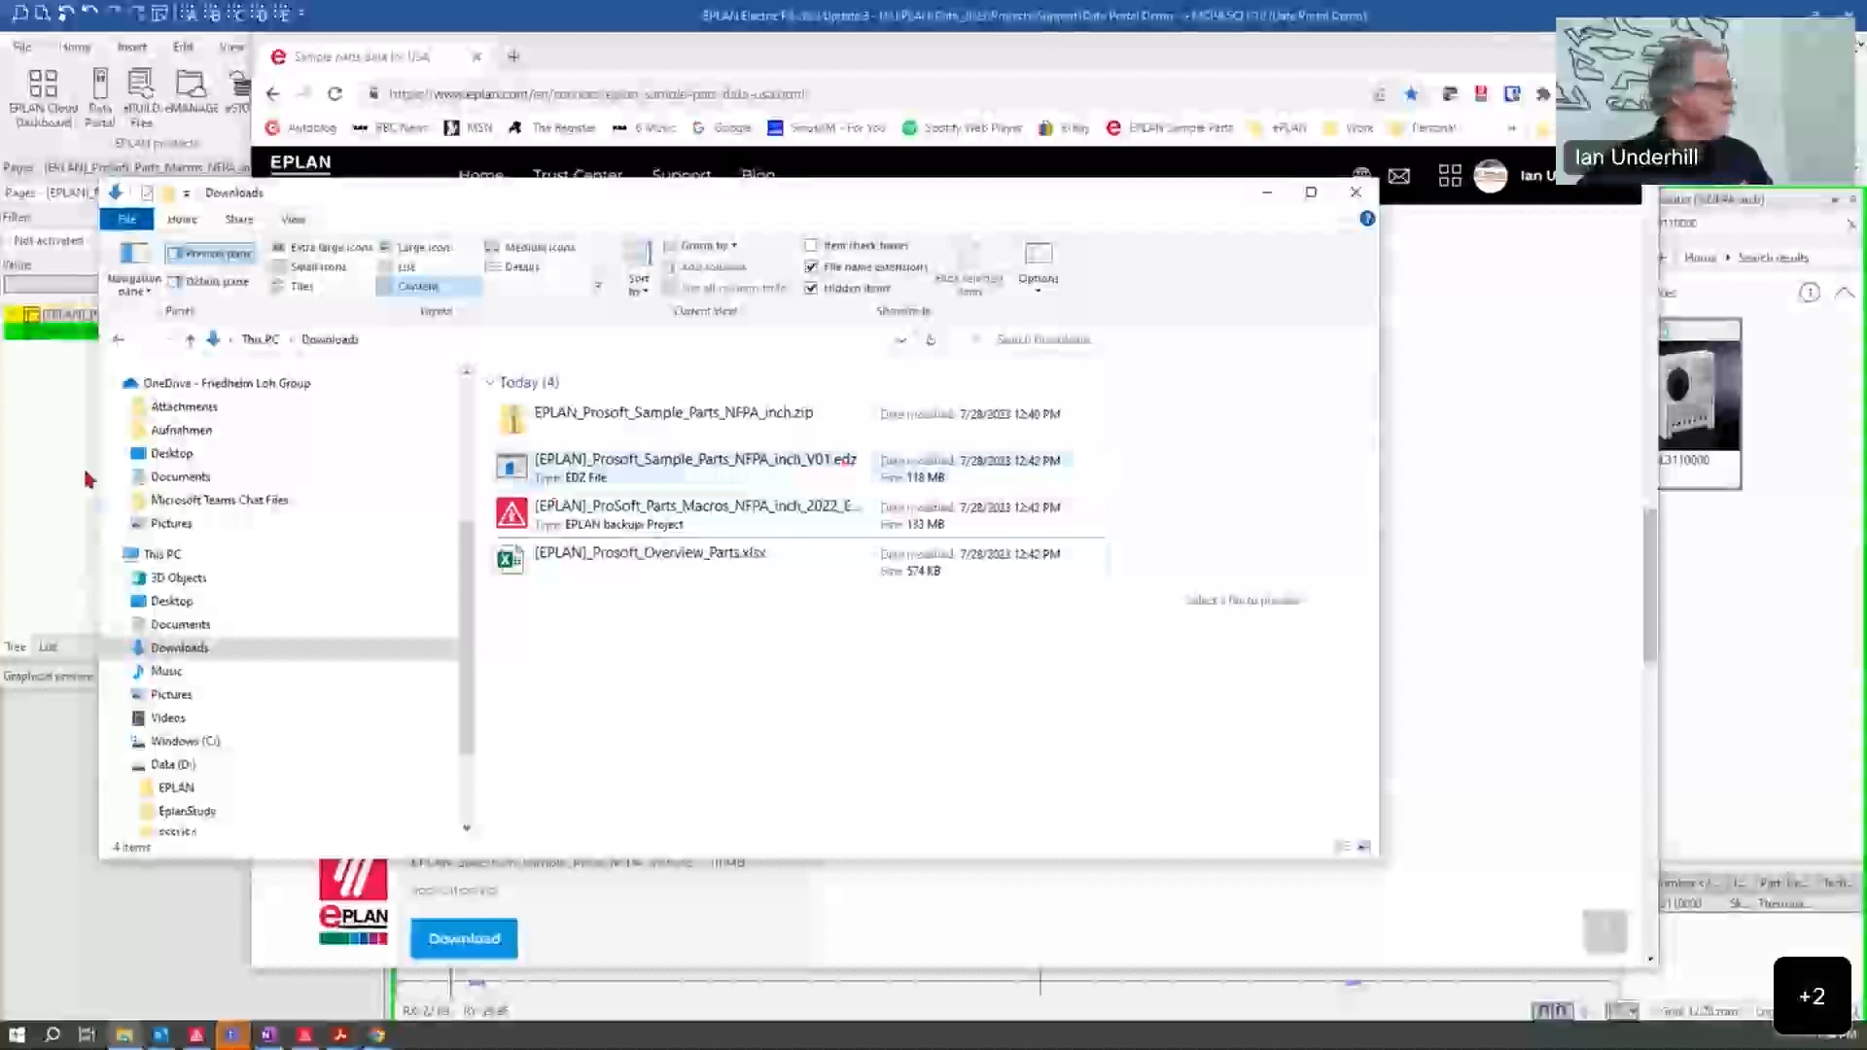
# Step: Switch back to EPLAN Electric P8 and open the parts management
pyautogui.click(54, 479)
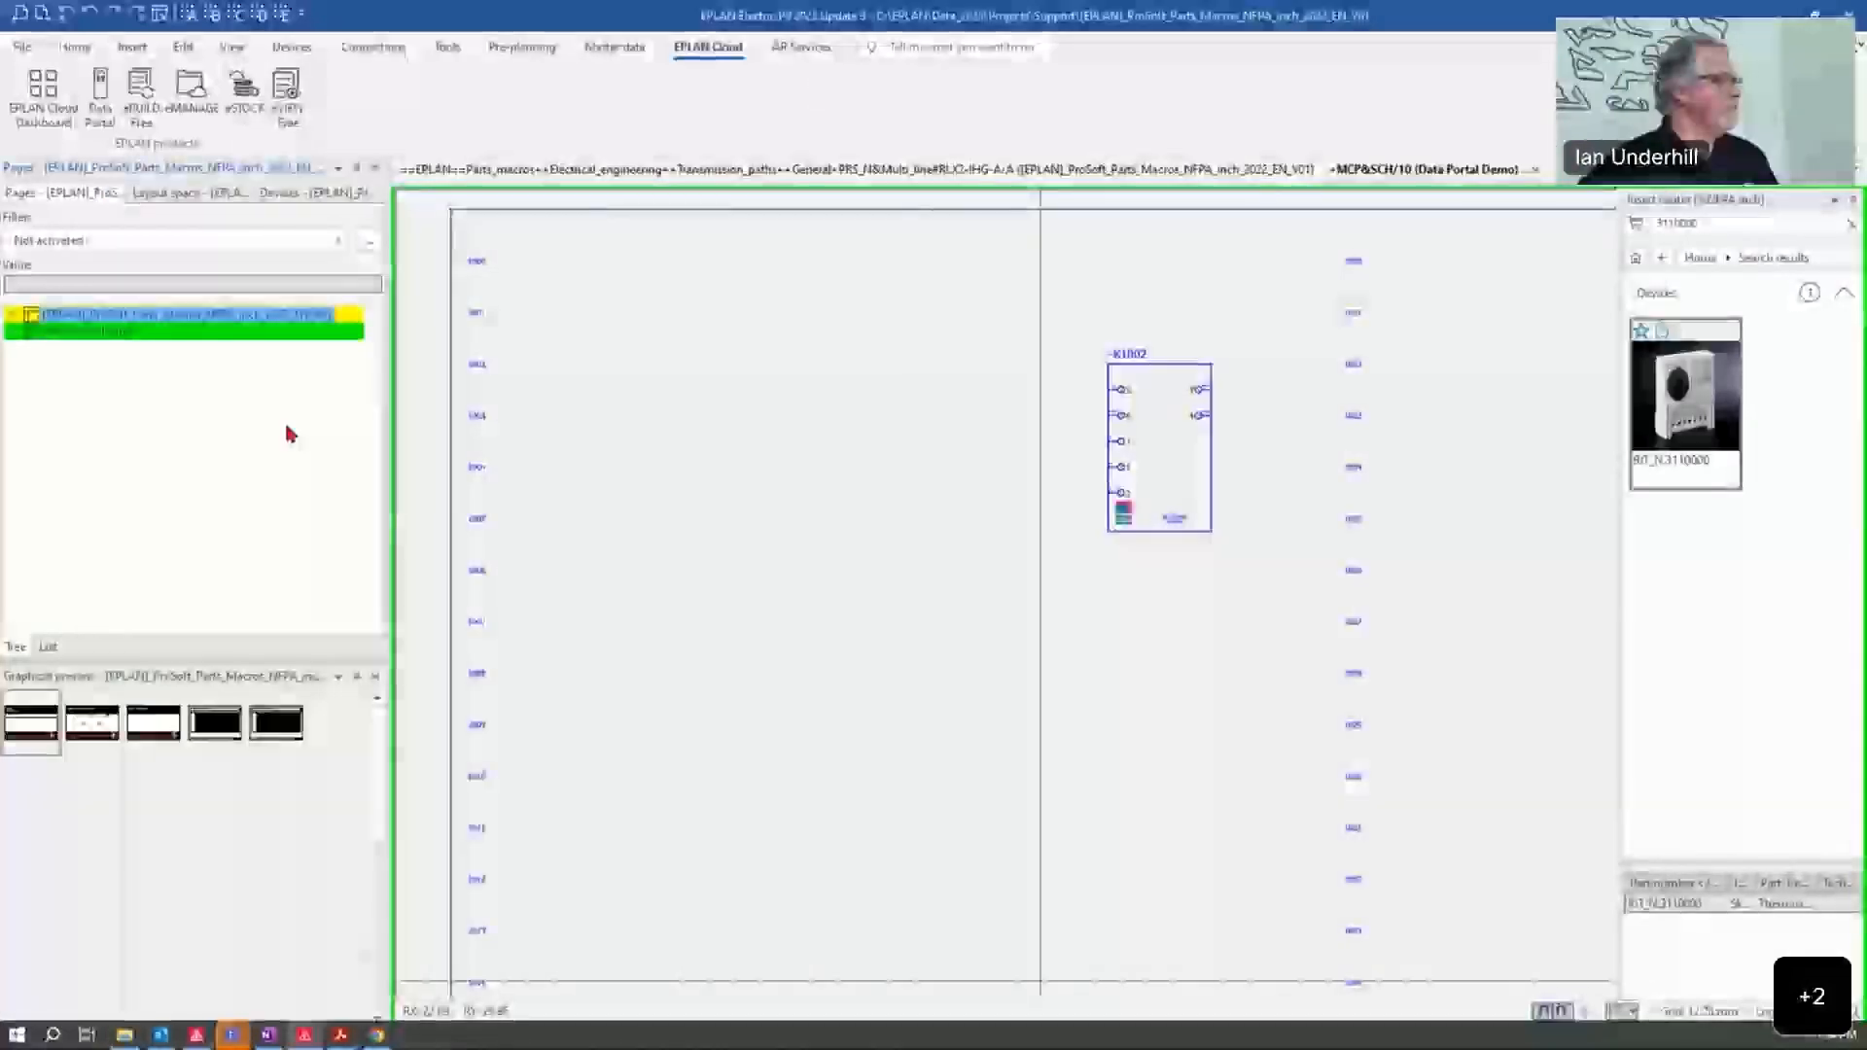
pyautogui.click(614, 47)
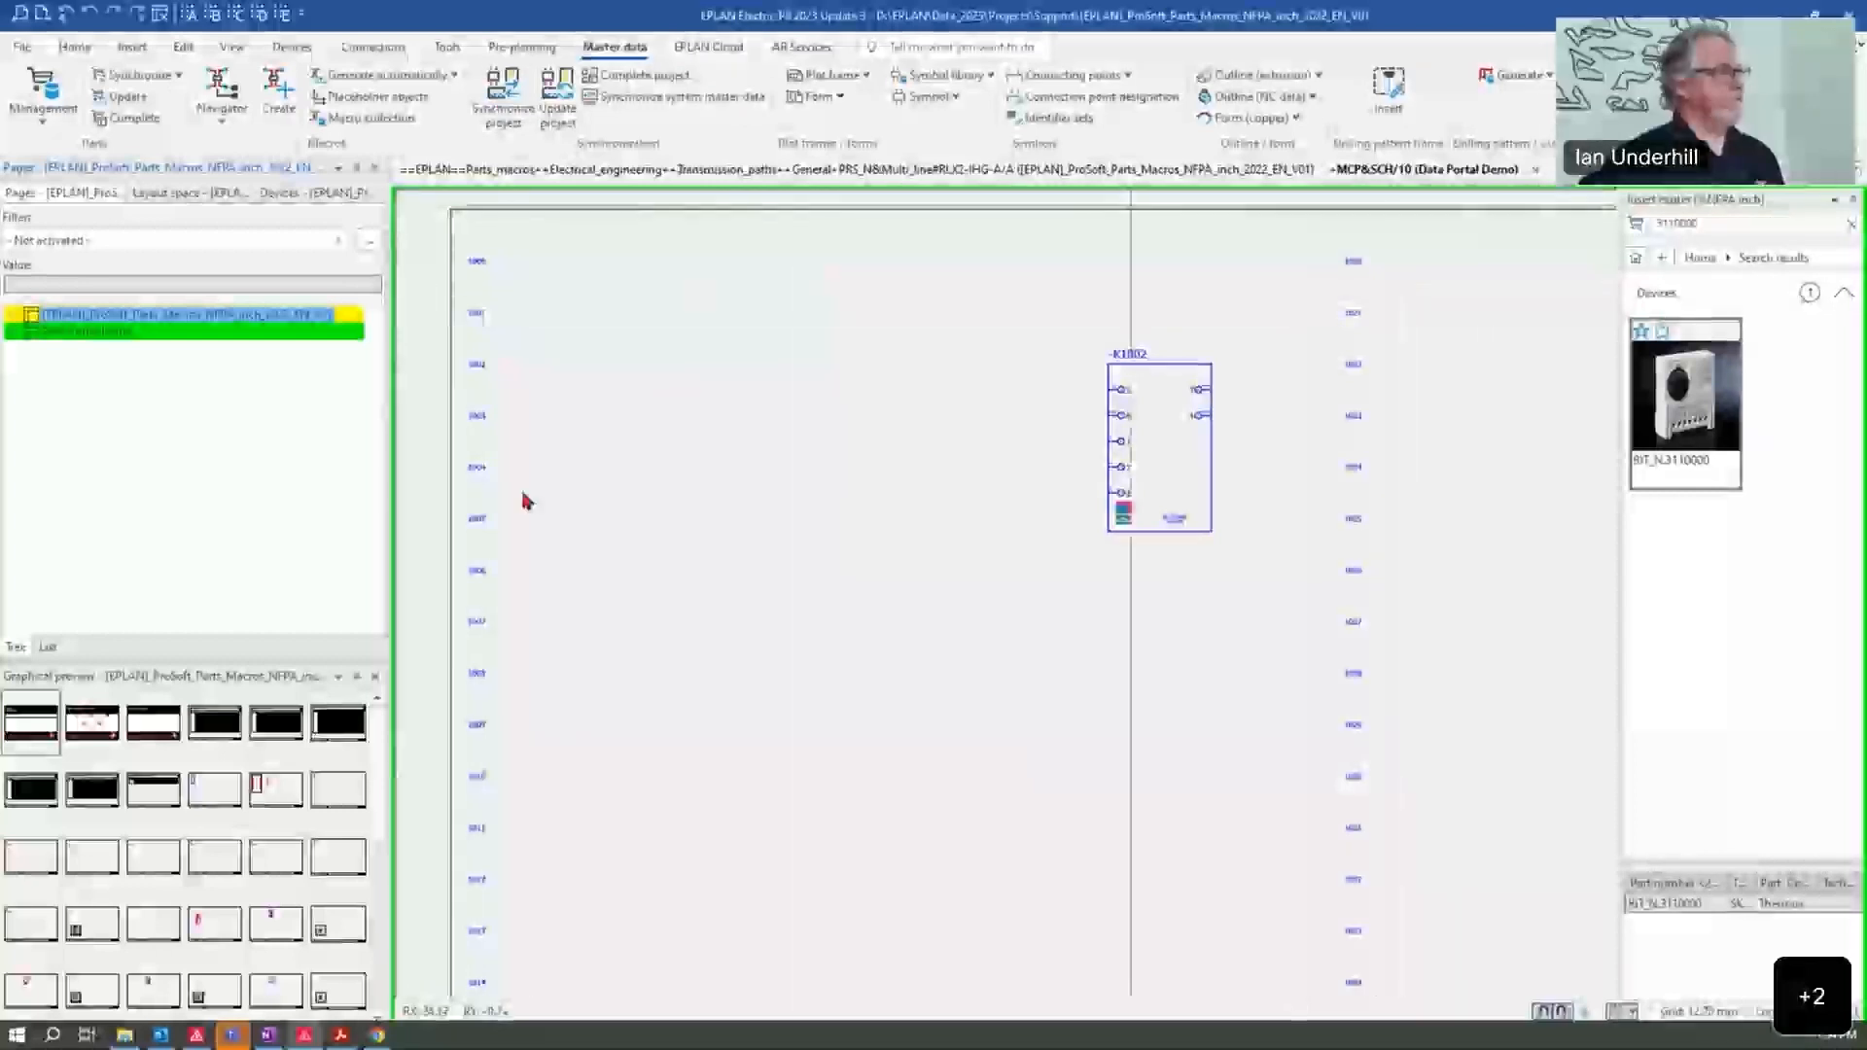
pyautogui.click(42, 85)
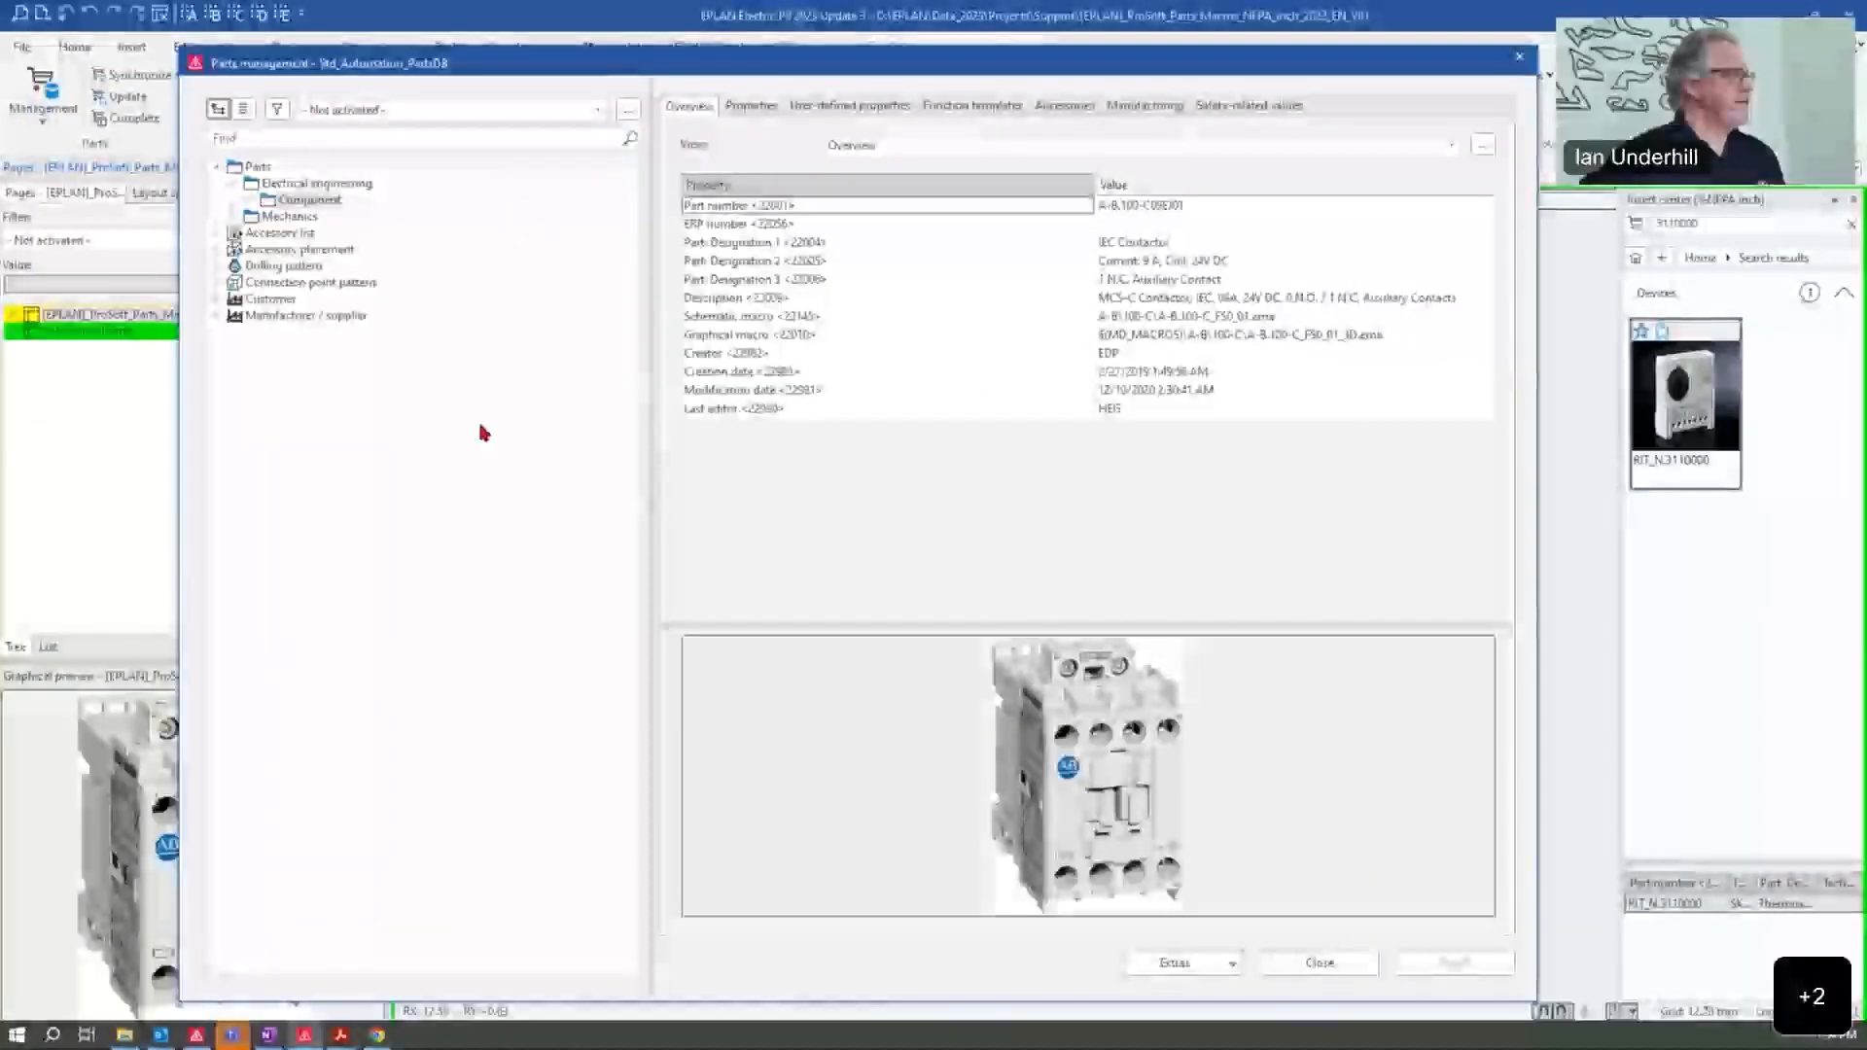
# Step: Review the Import records settings for the ProSoft NFPA sample parts EDZ file, and leave without importing
pyautogui.click(1194, 961)
pyautogui.click(1215, 738)
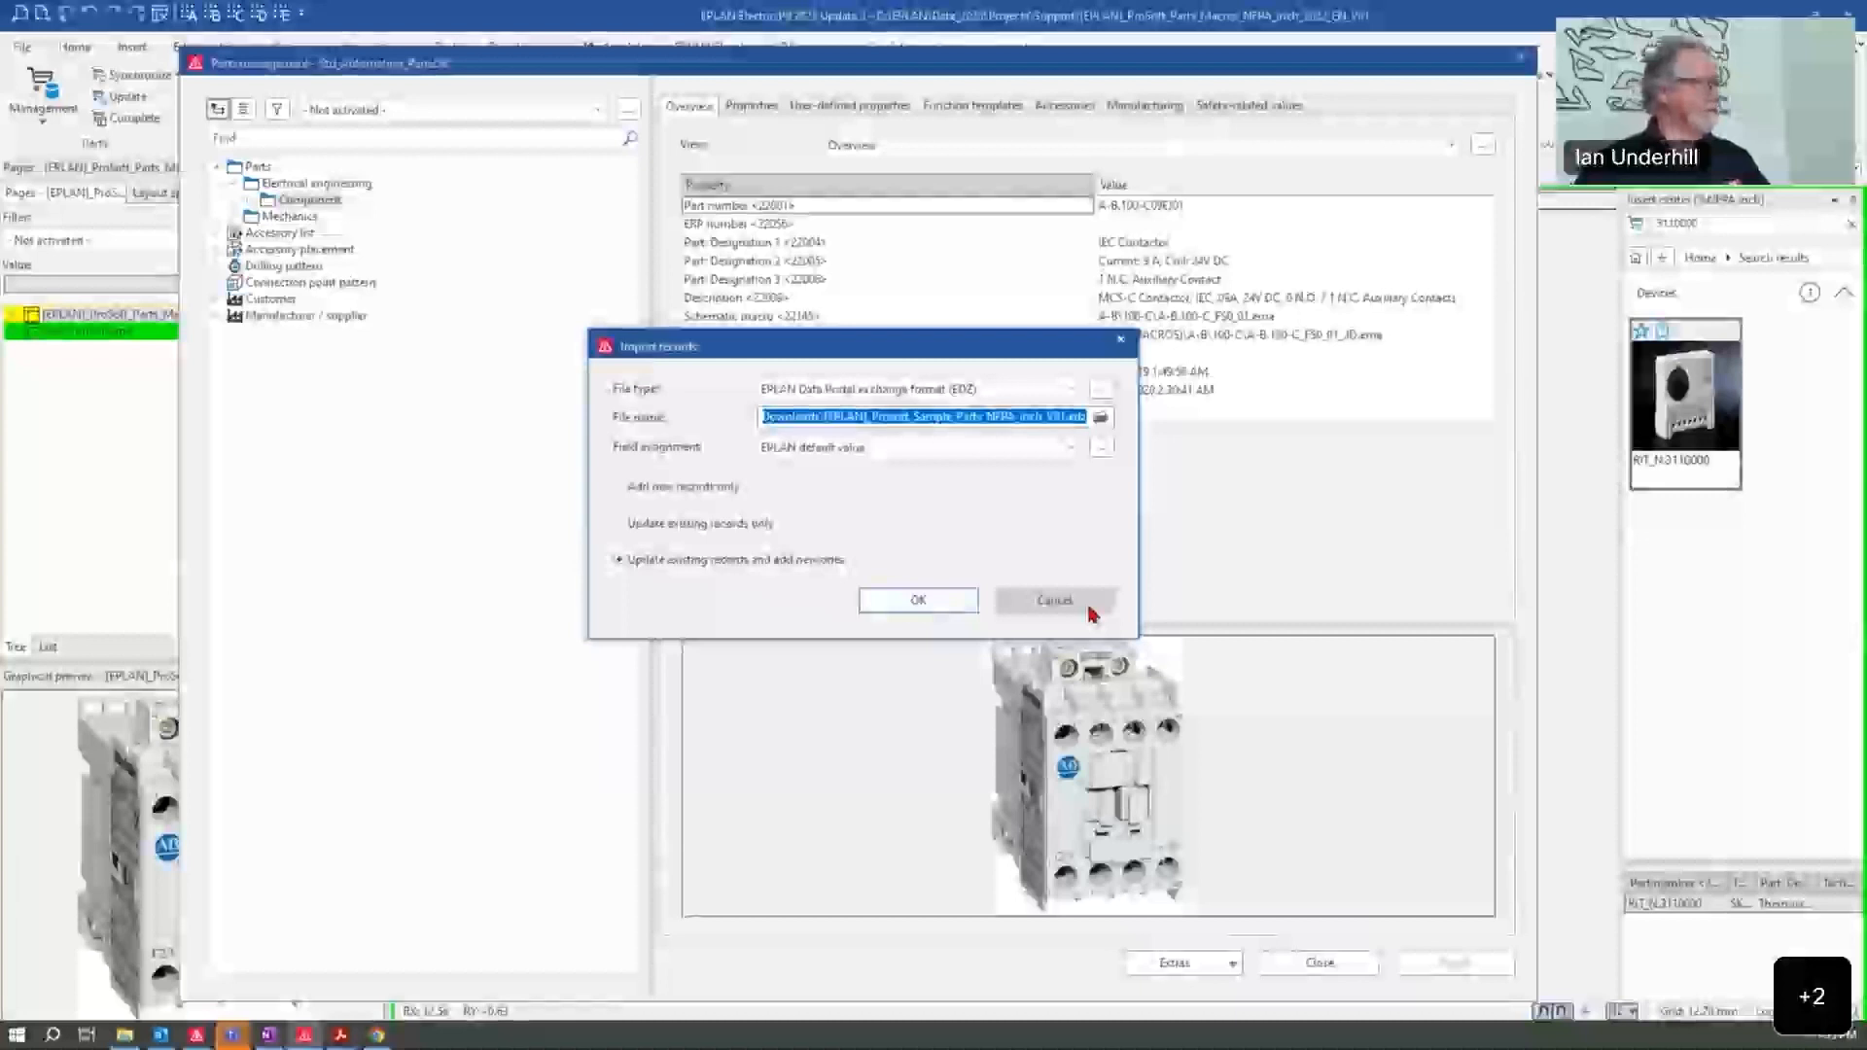
pyautogui.click(1090, 609)
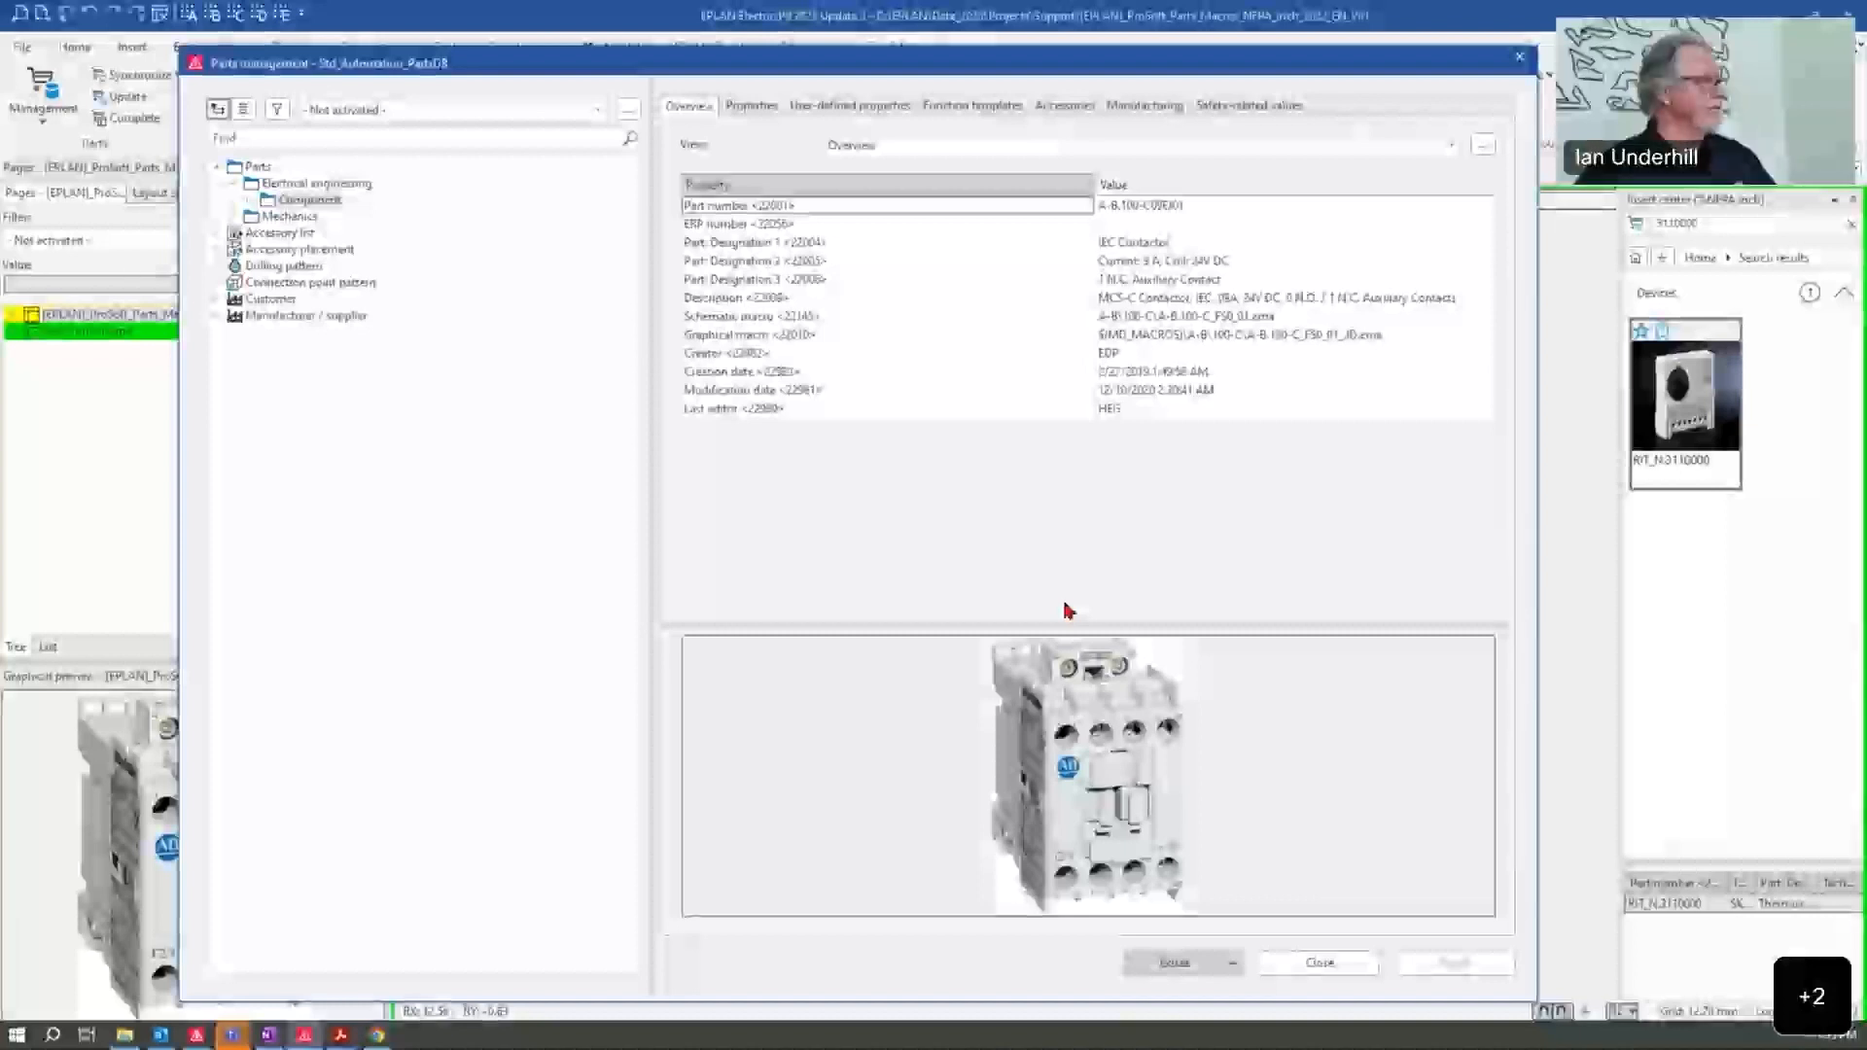
# Step: Search the parts database for "PRS_N." and preview a communication cable and the radio cable among the prefabricated cables
pyautogui.click(279, 142)
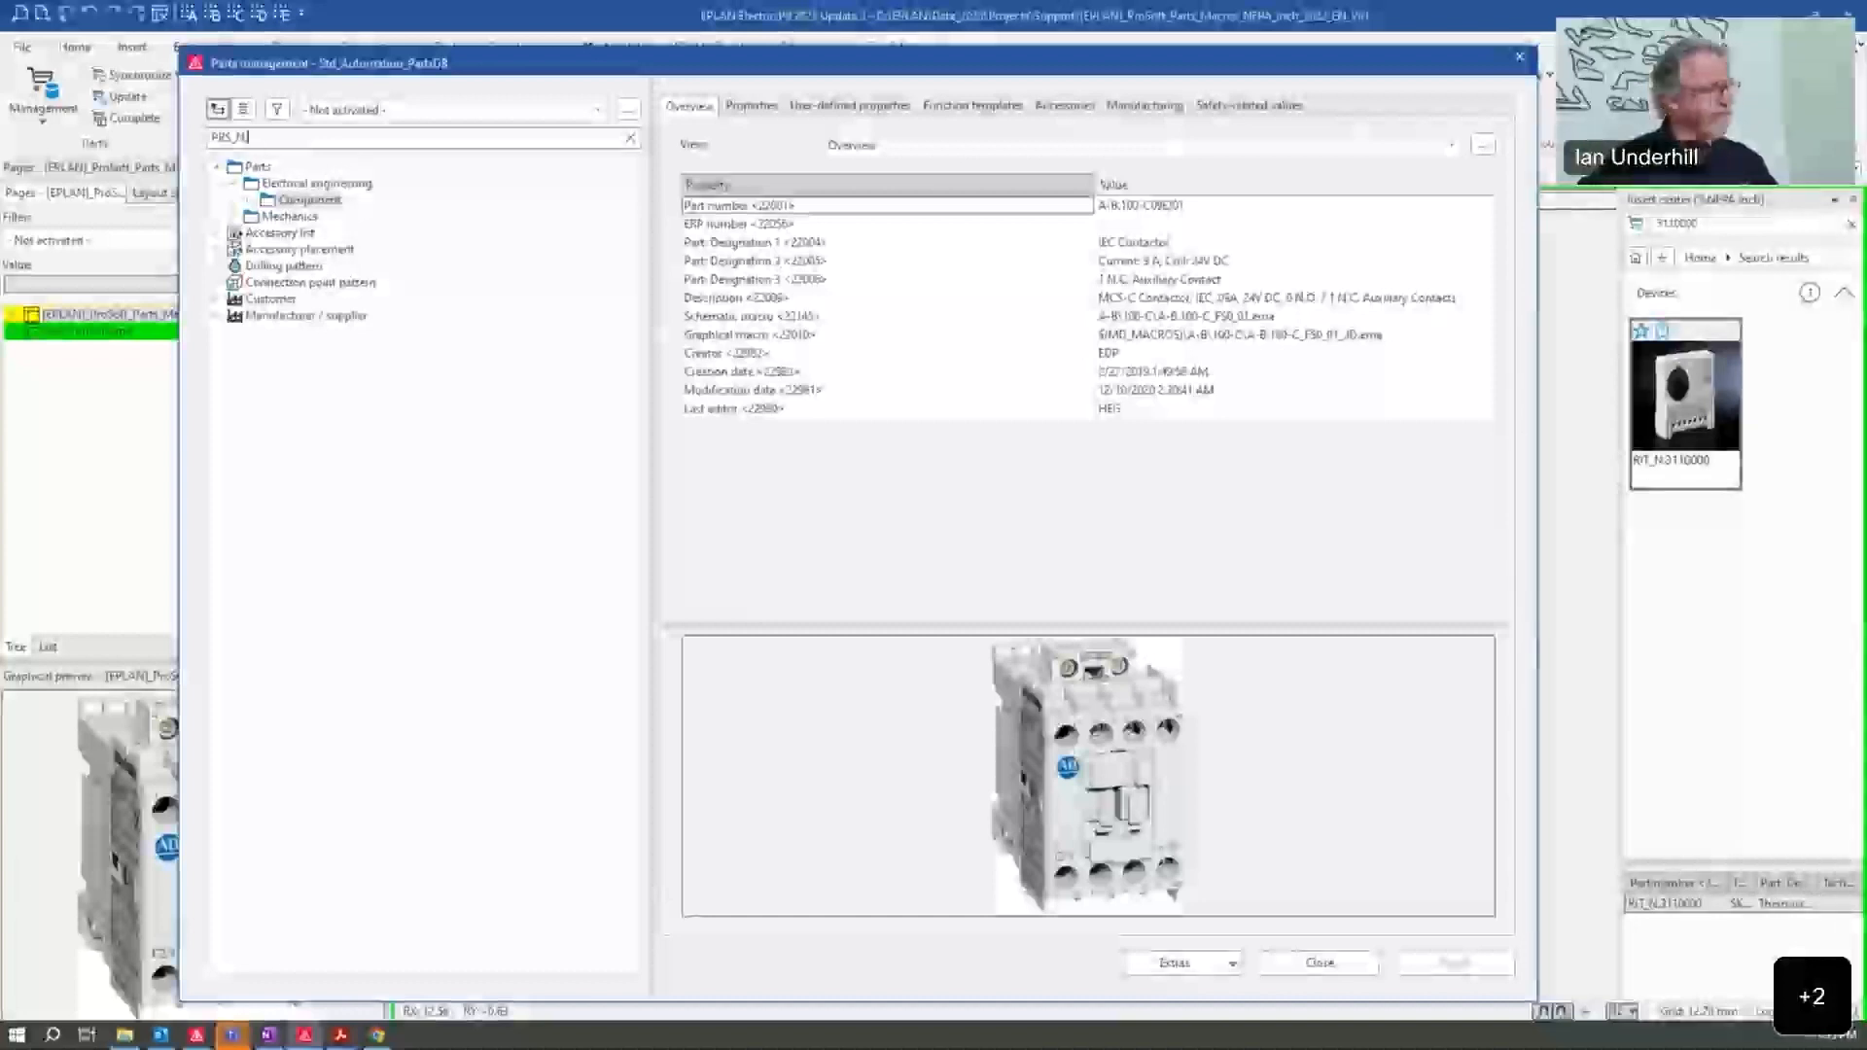
pyautogui.press('Return')
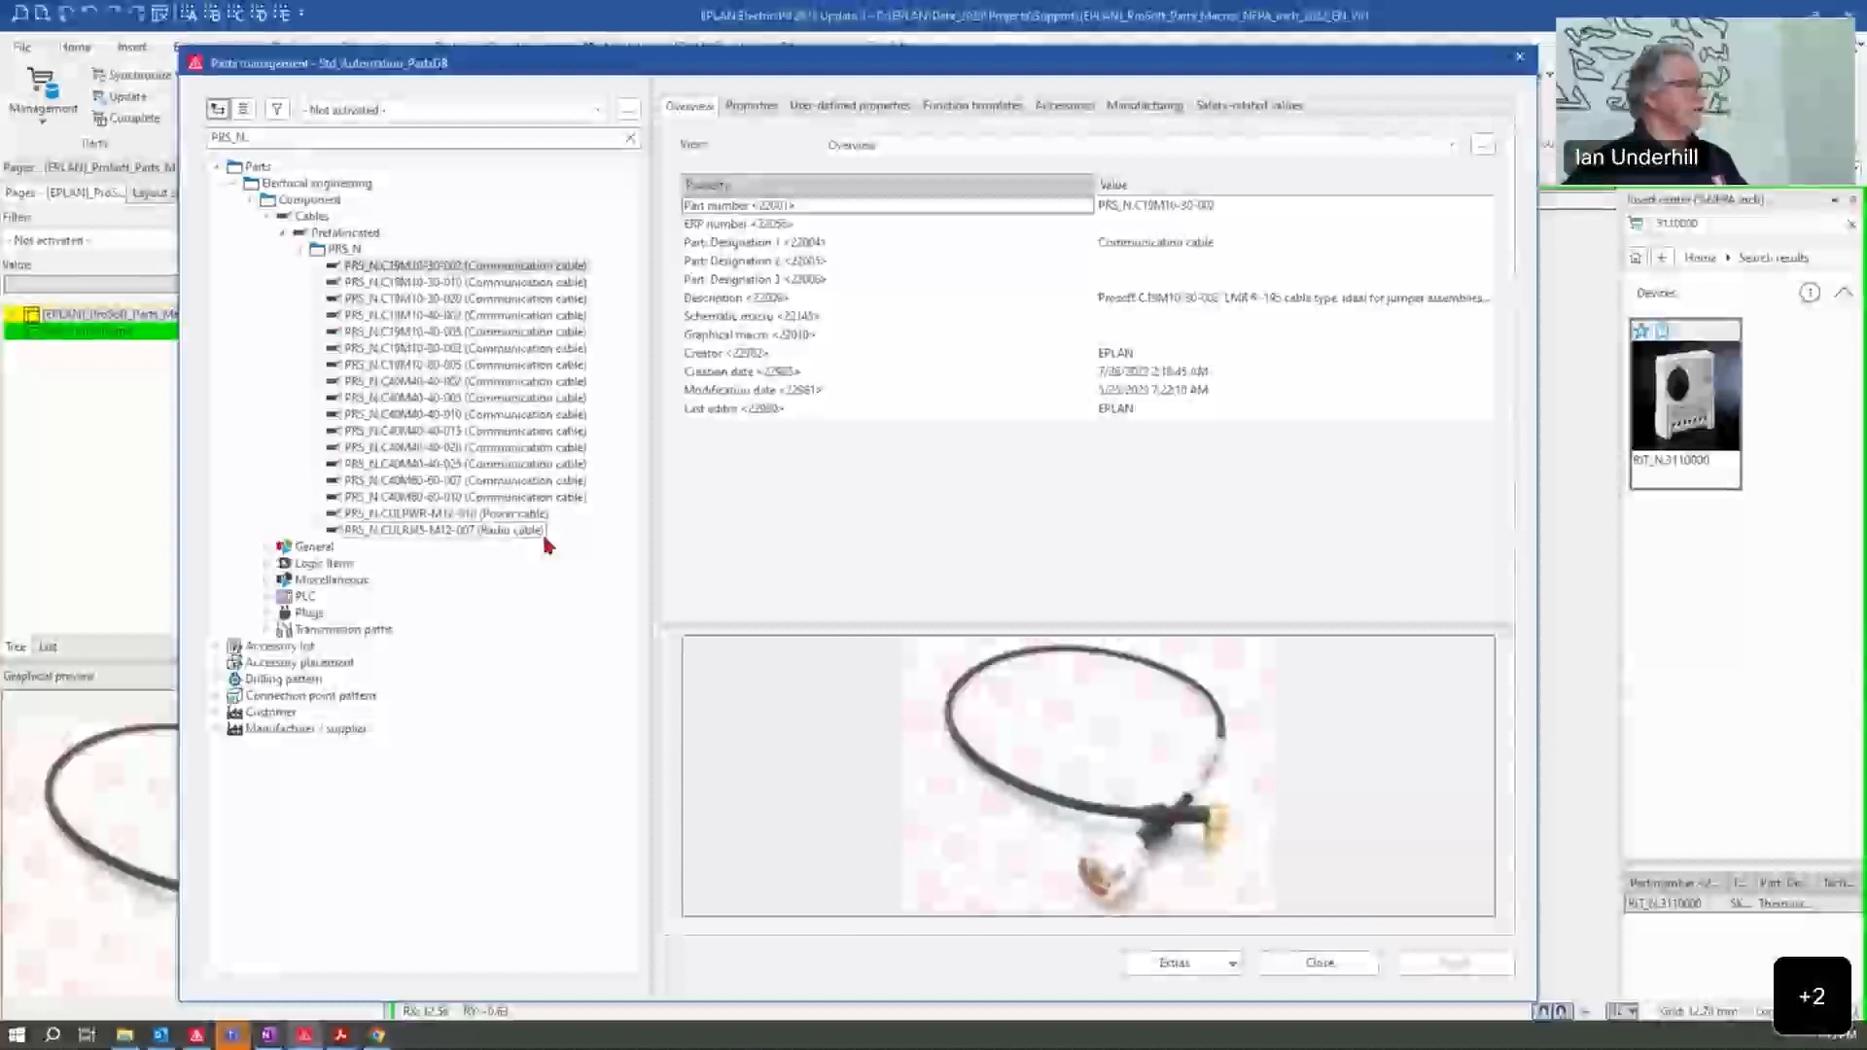
pyautogui.click(459, 367)
pyautogui.click(486, 531)
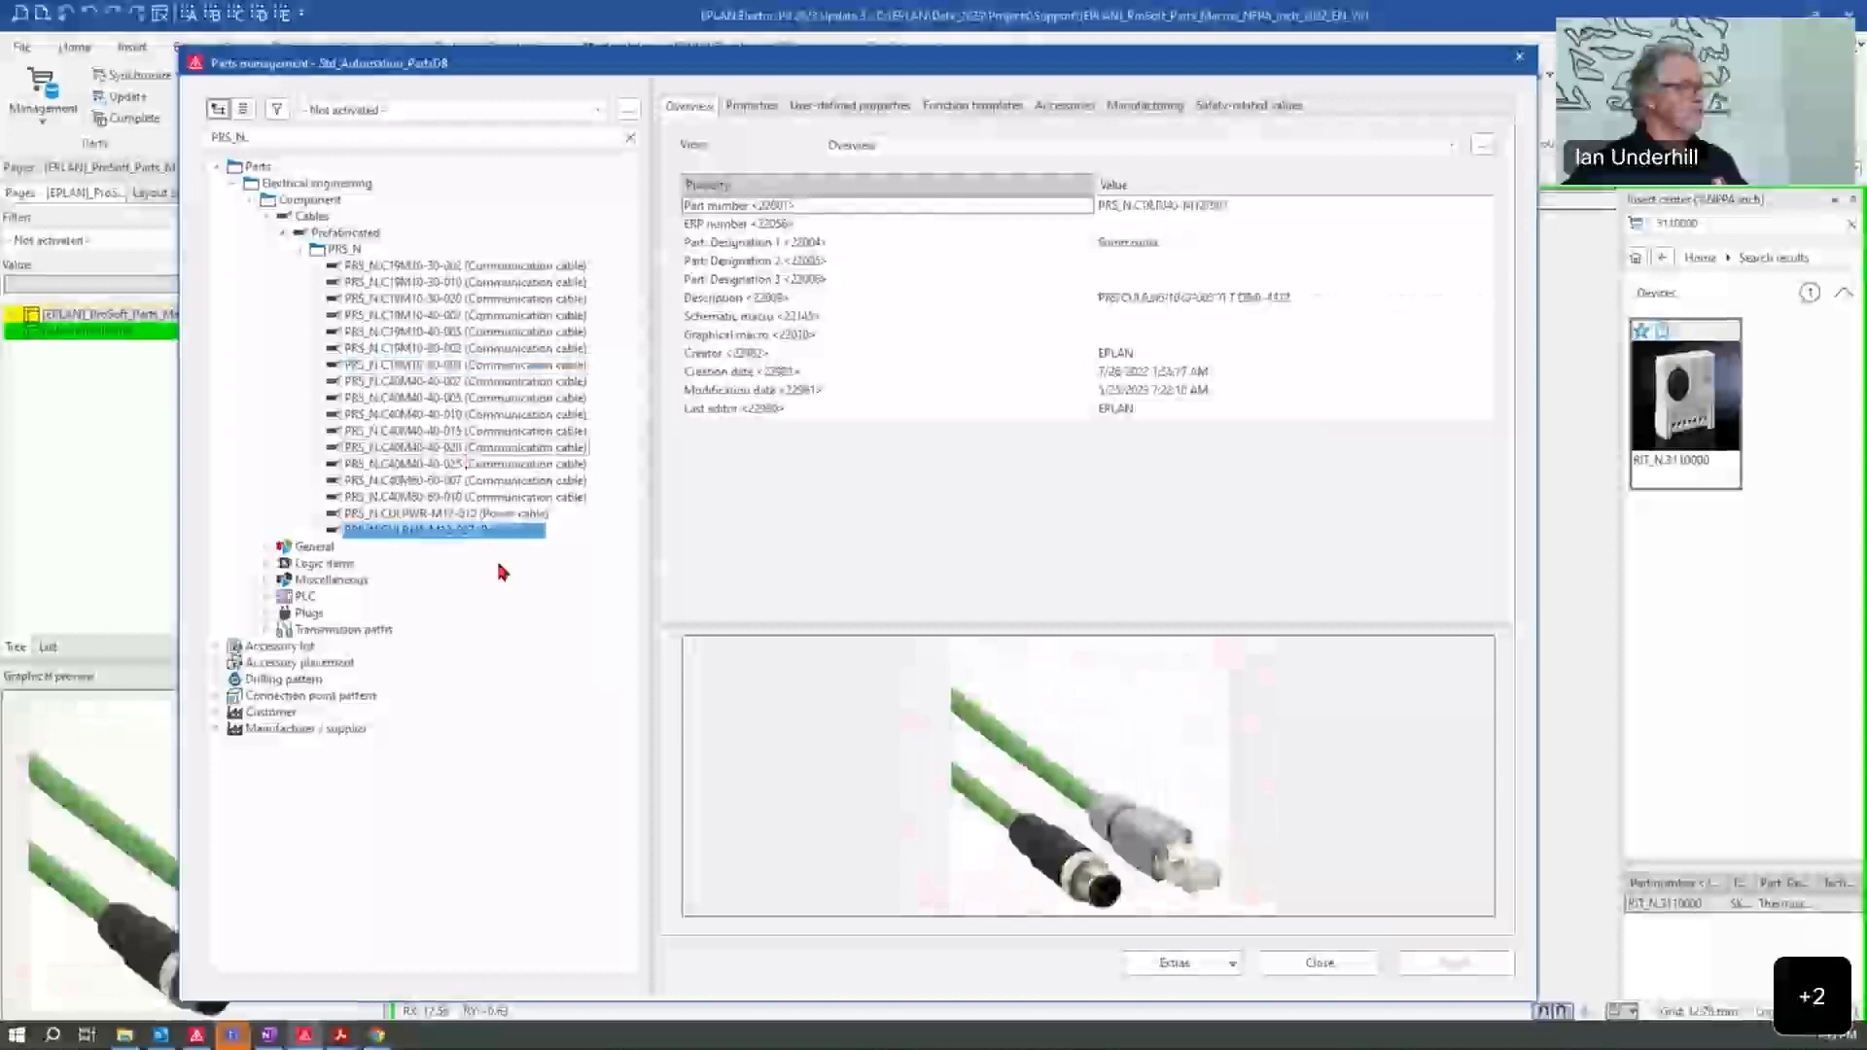
# Step: Expand the General component group down to its PRS_N parts and view the wireless adapter's data and picture
pyautogui.click(266, 552)
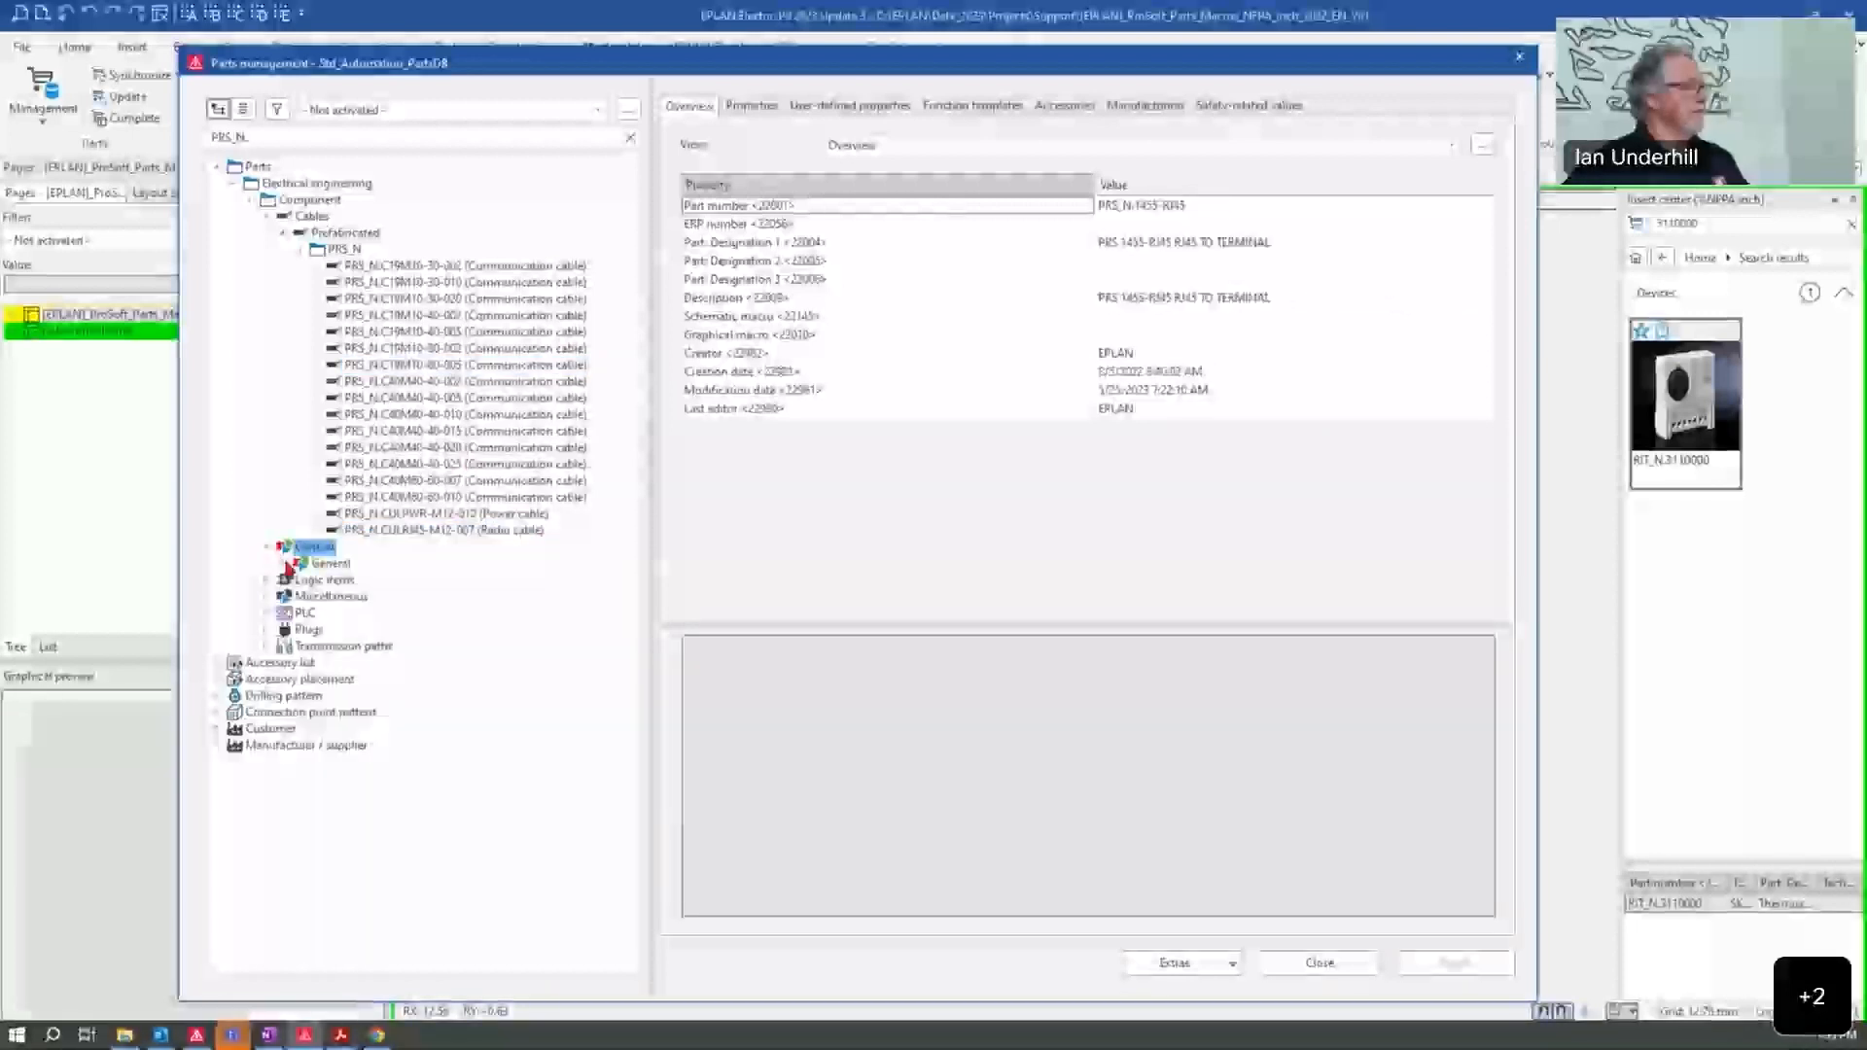
pyautogui.click(283, 564)
pyautogui.click(300, 580)
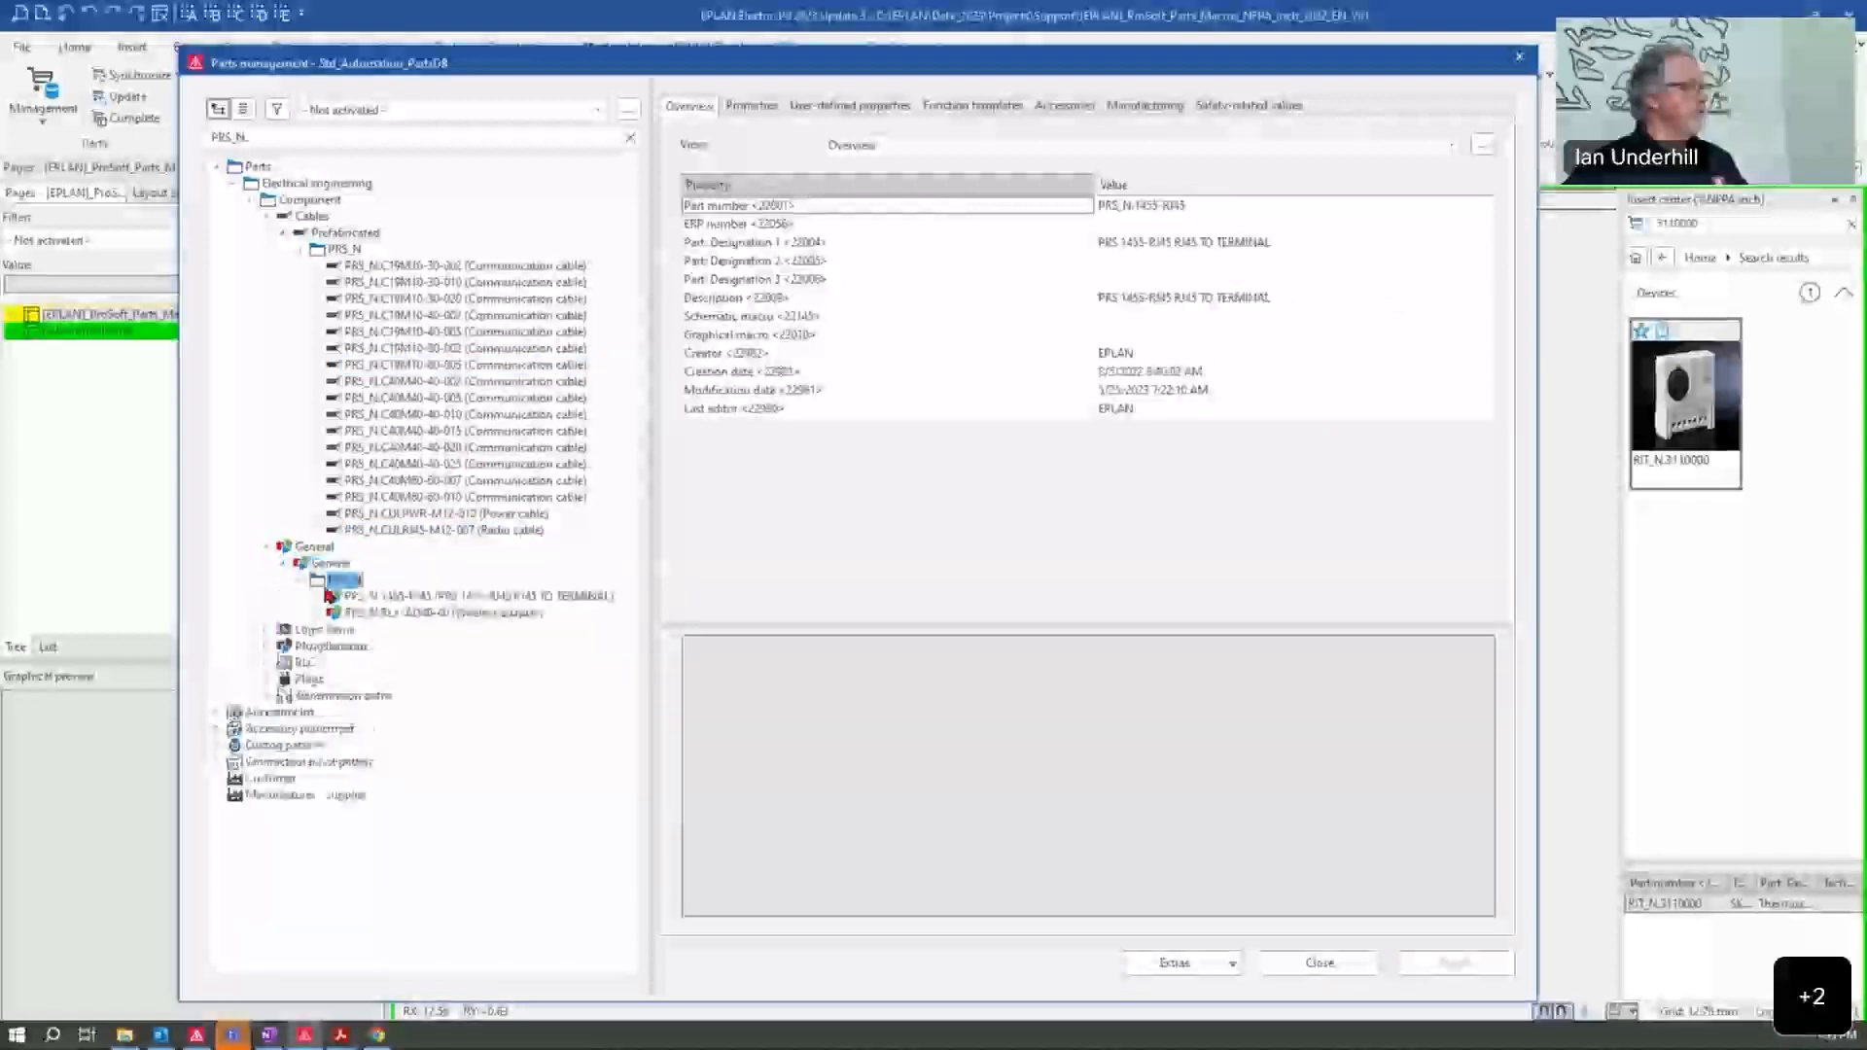
pyautogui.click(516, 614)
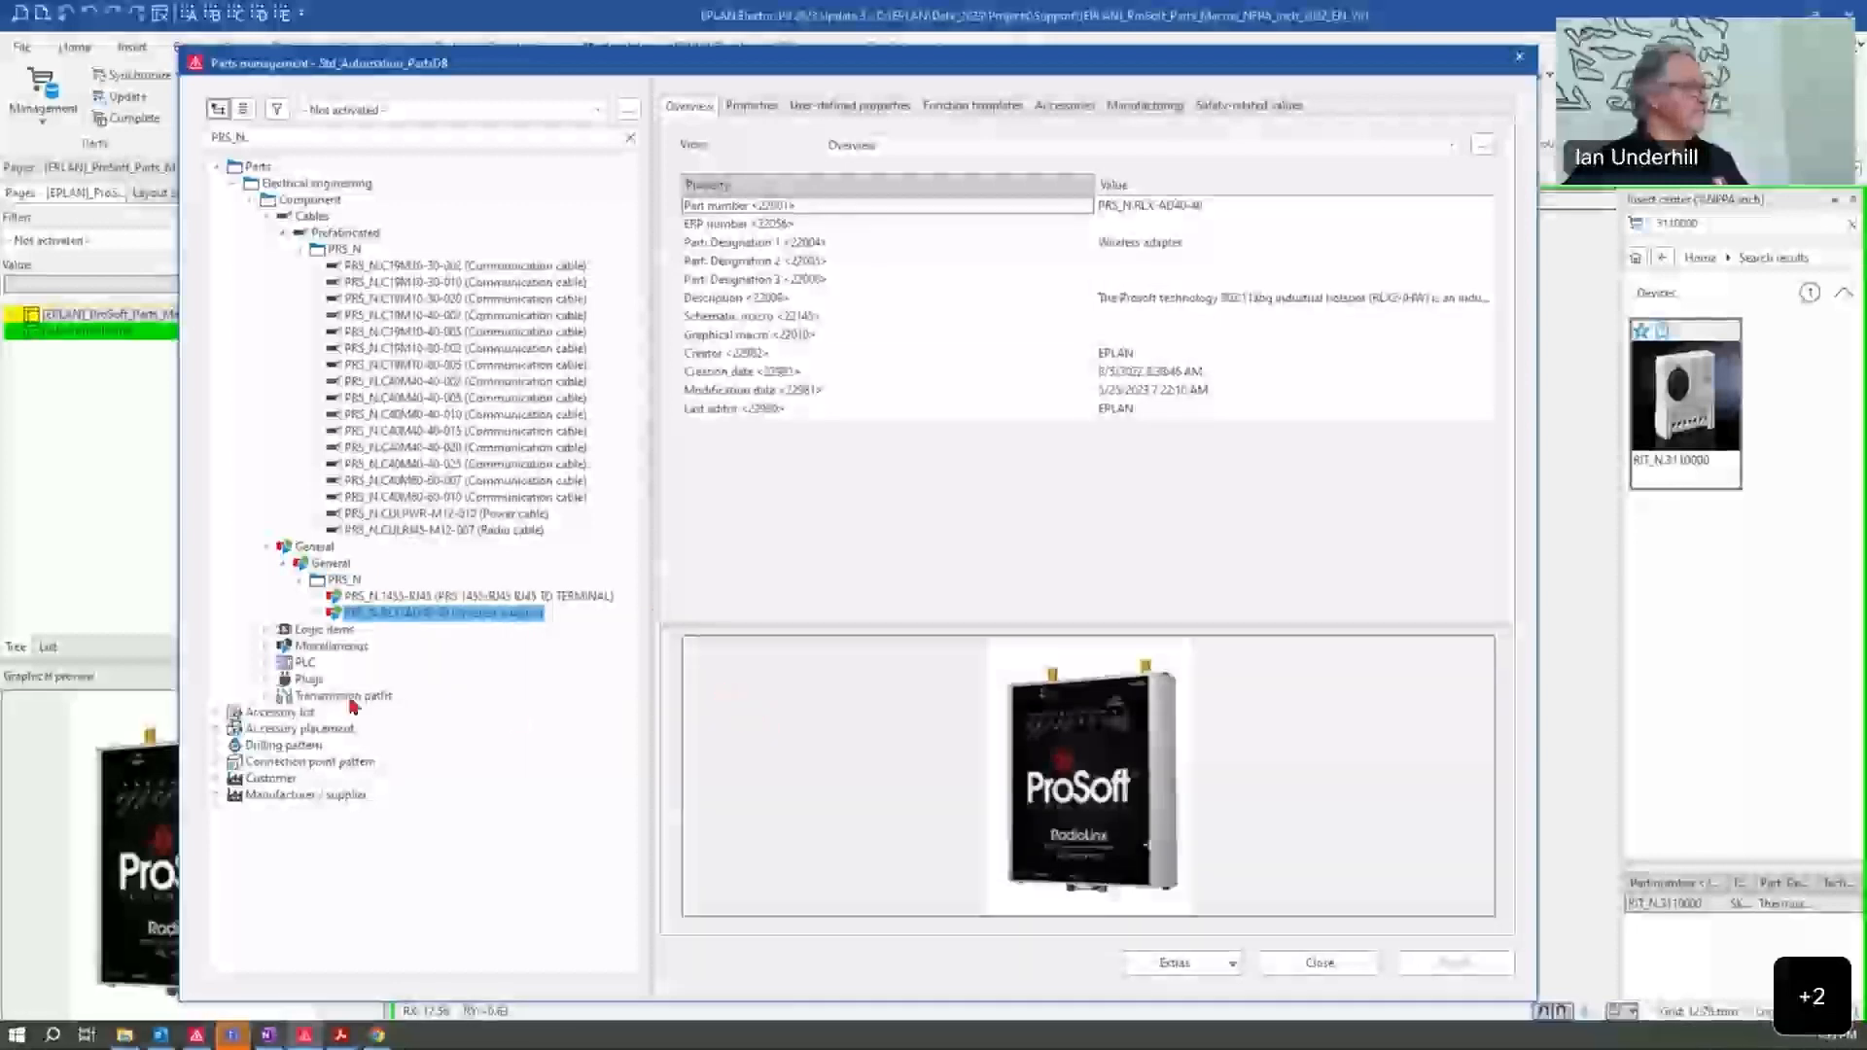
# Step: Expand the Logic items group down to its PRS_N parts and preview the DF1 messaging module, quick server gateway and Ethernet communication parts
pyautogui.doubleClick(292, 630)
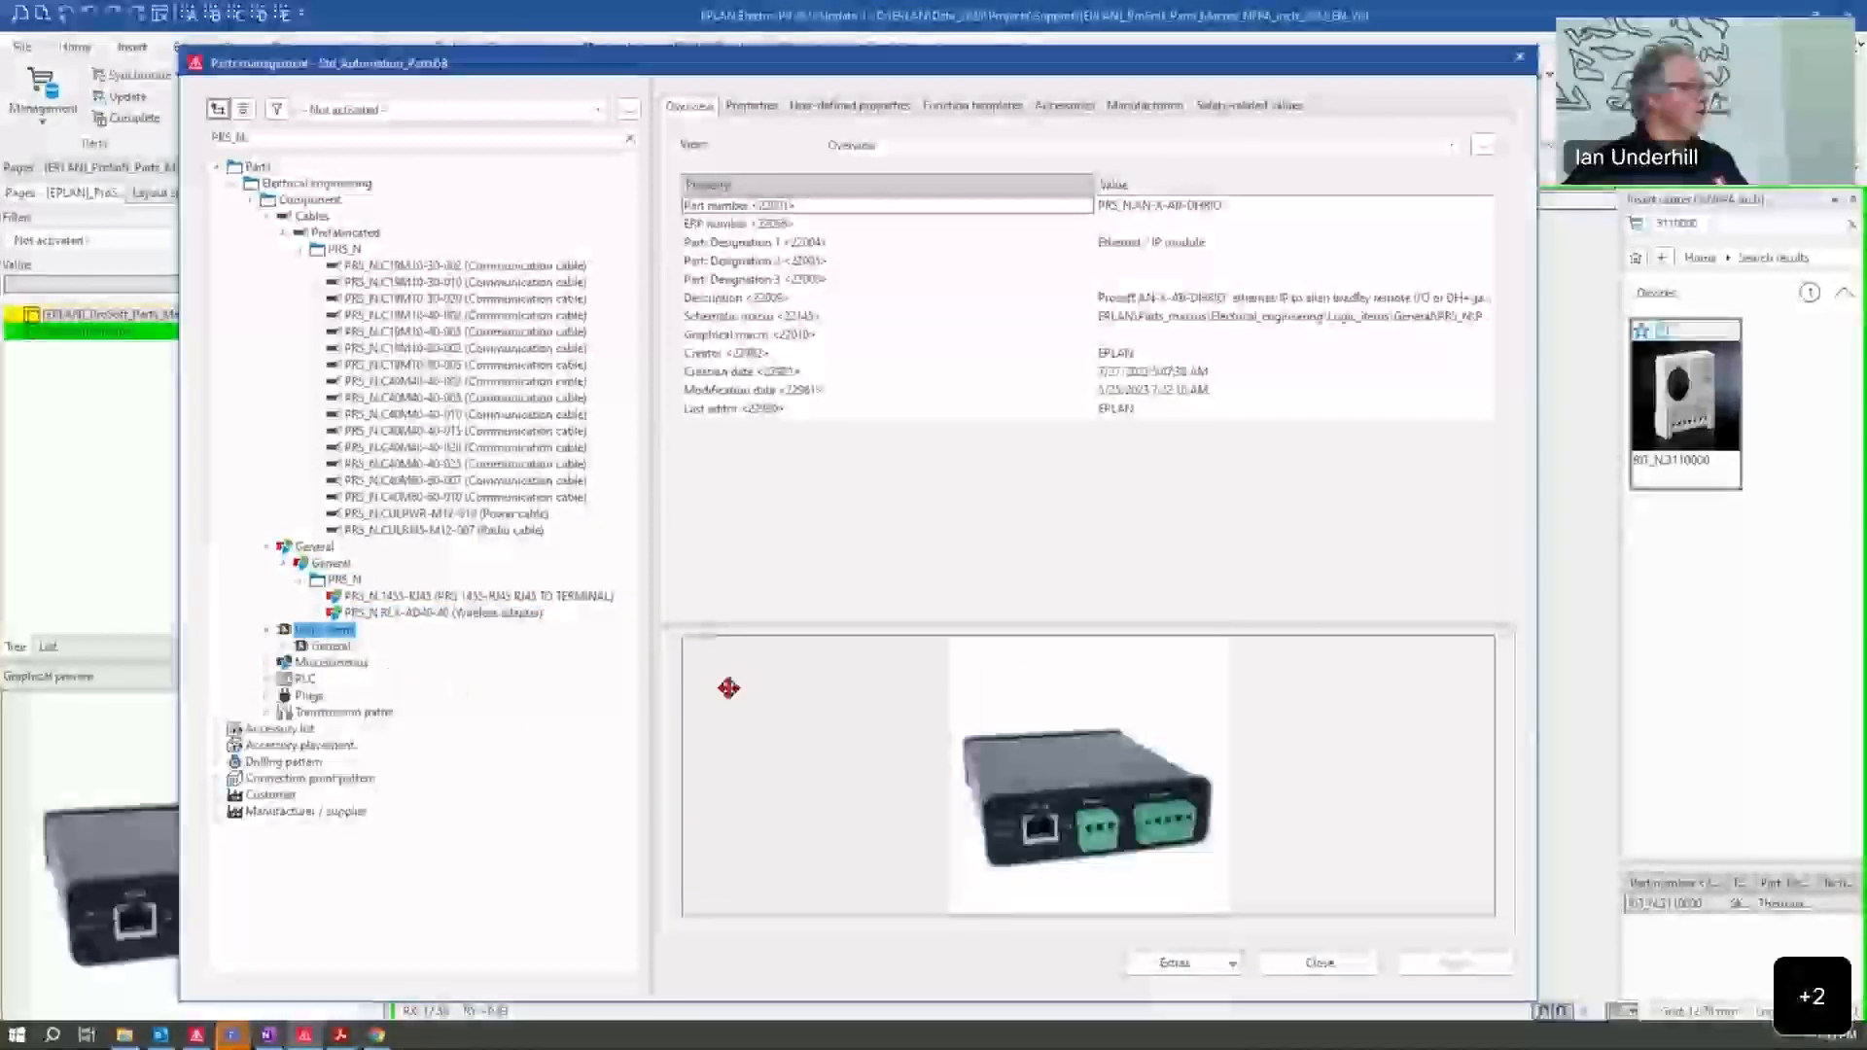
pyautogui.doubleClick(291, 646)
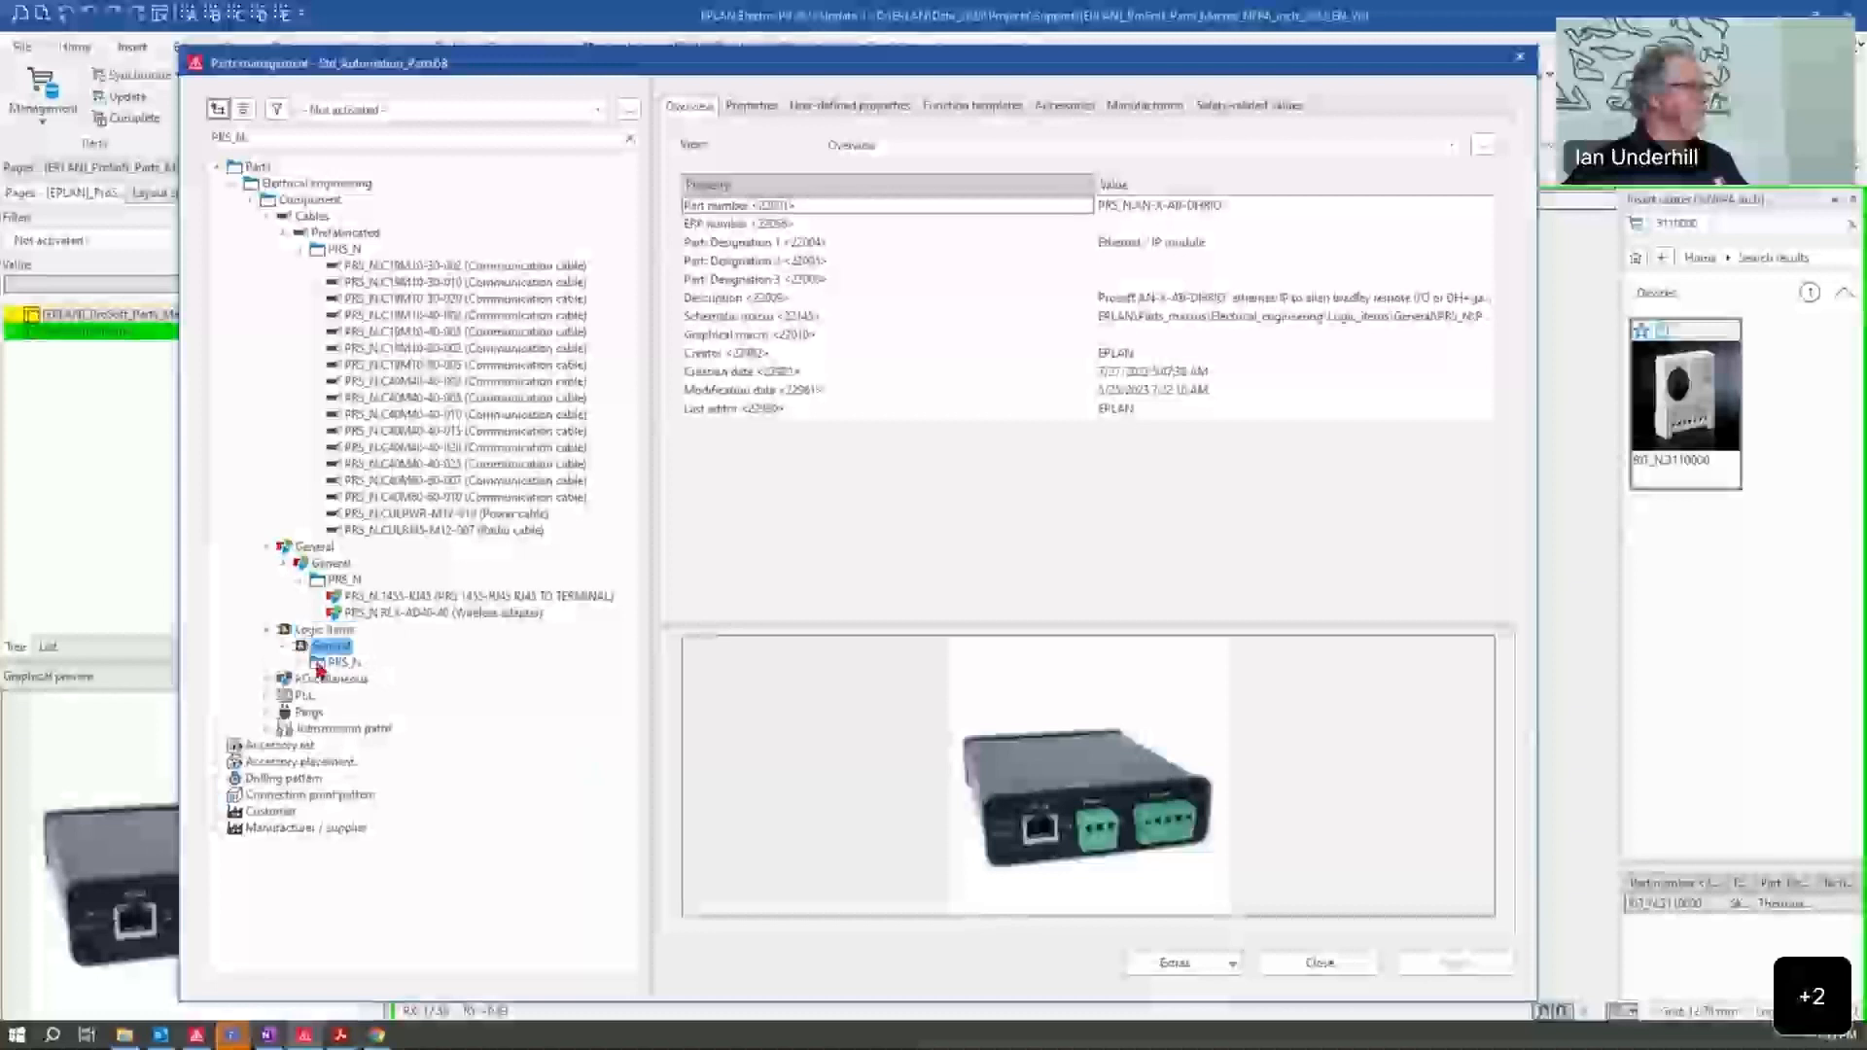
pyautogui.doubleClick(320, 665)
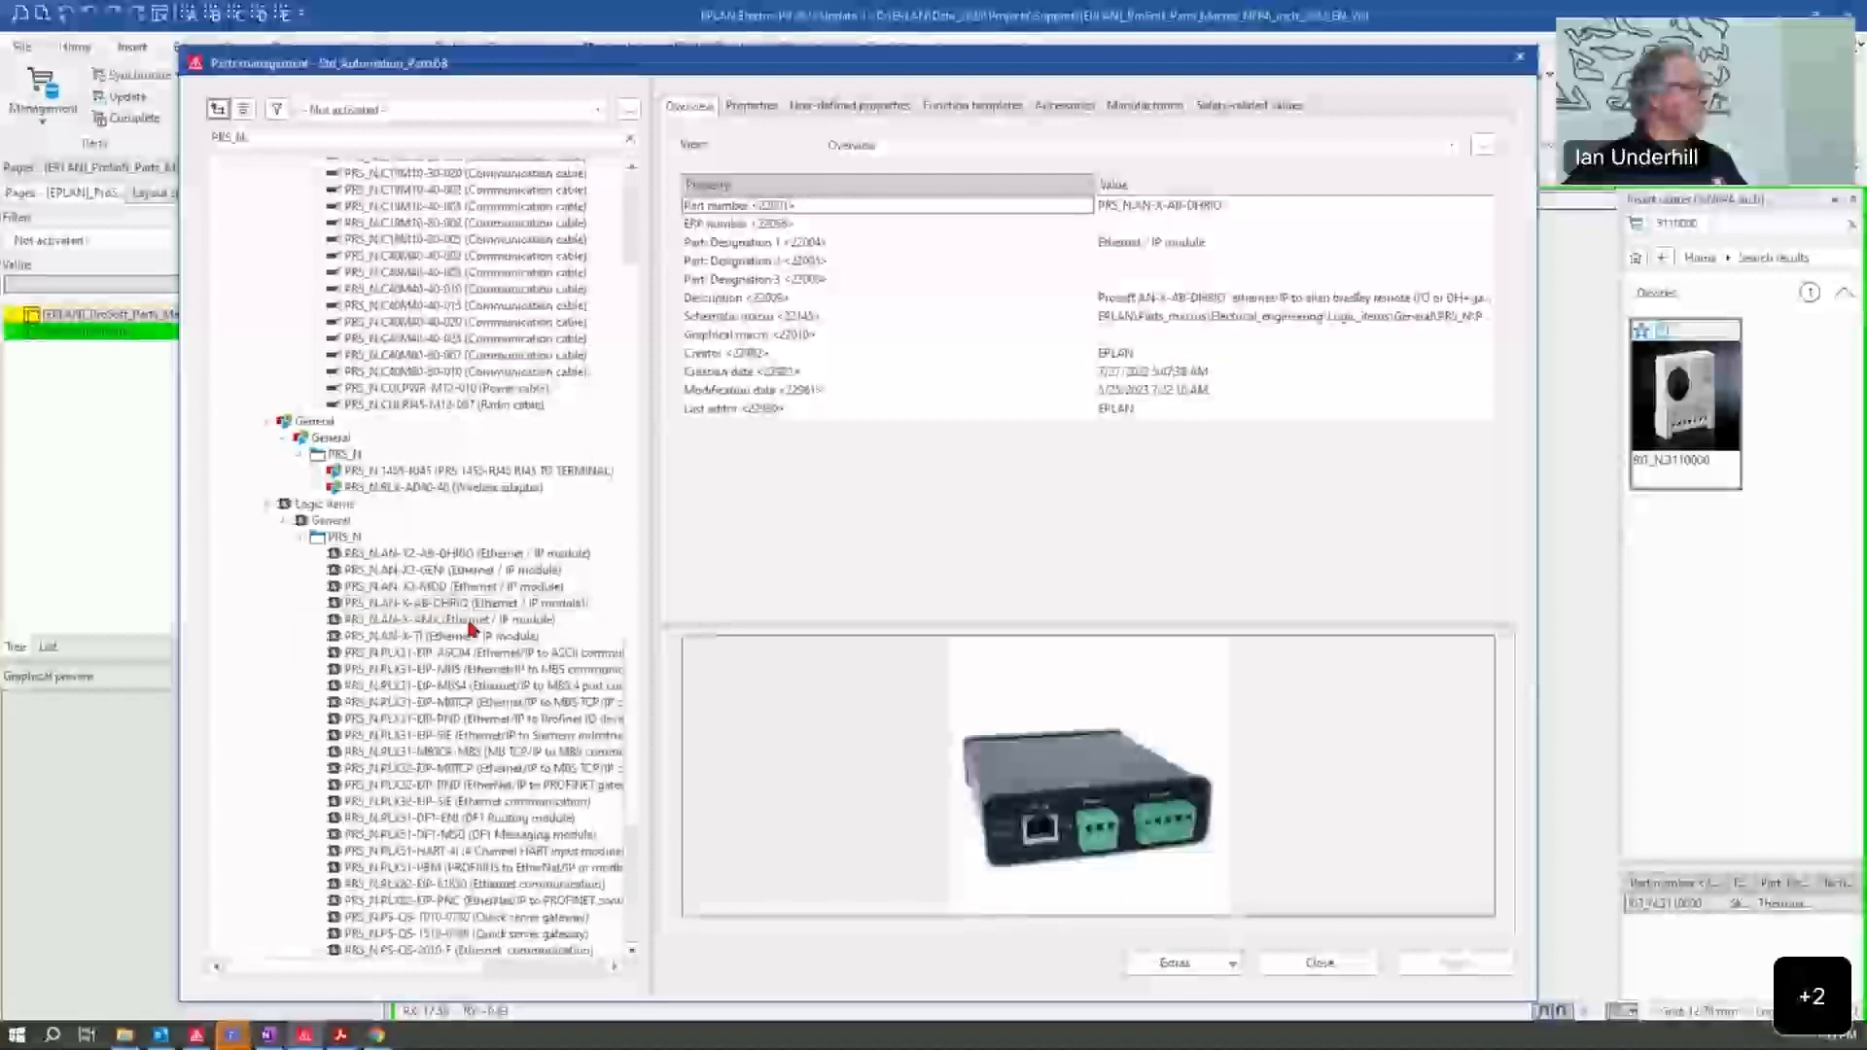
pyautogui.click(492, 769)
pyautogui.click(490, 838)
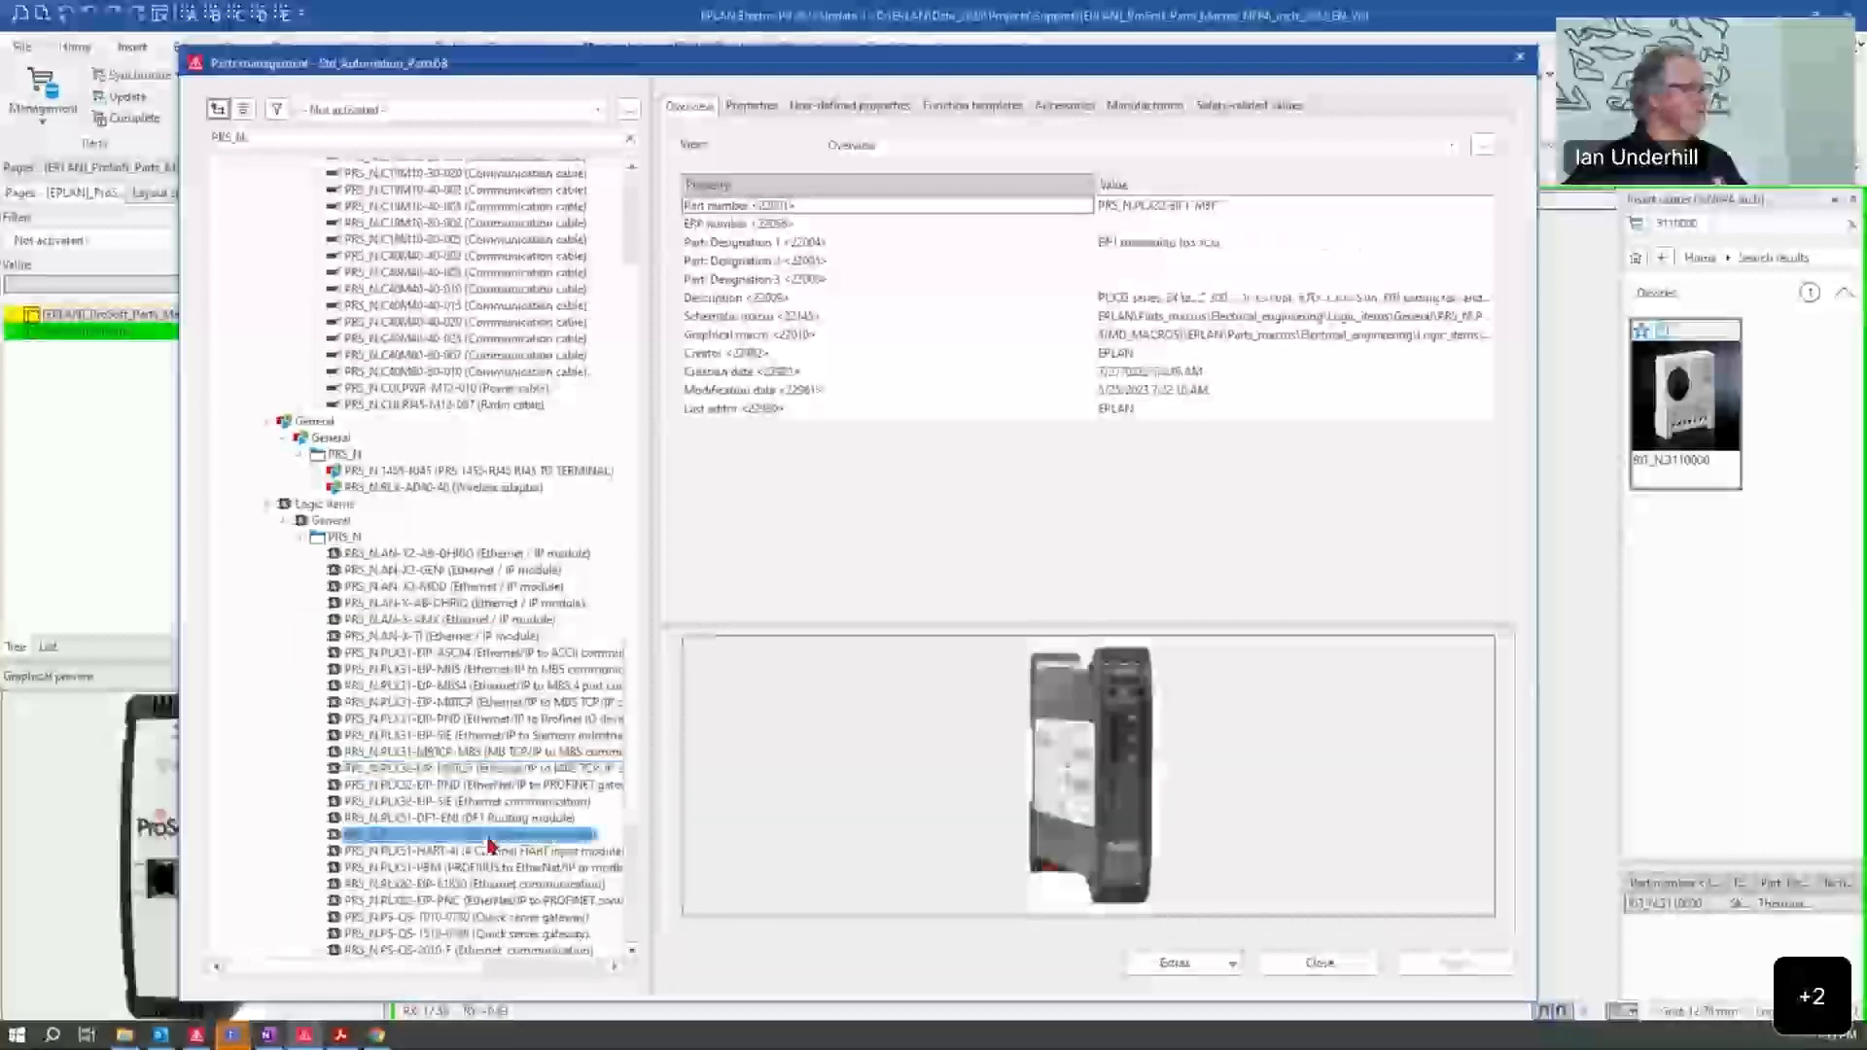
pyautogui.click(515, 920)
pyautogui.click(520, 952)
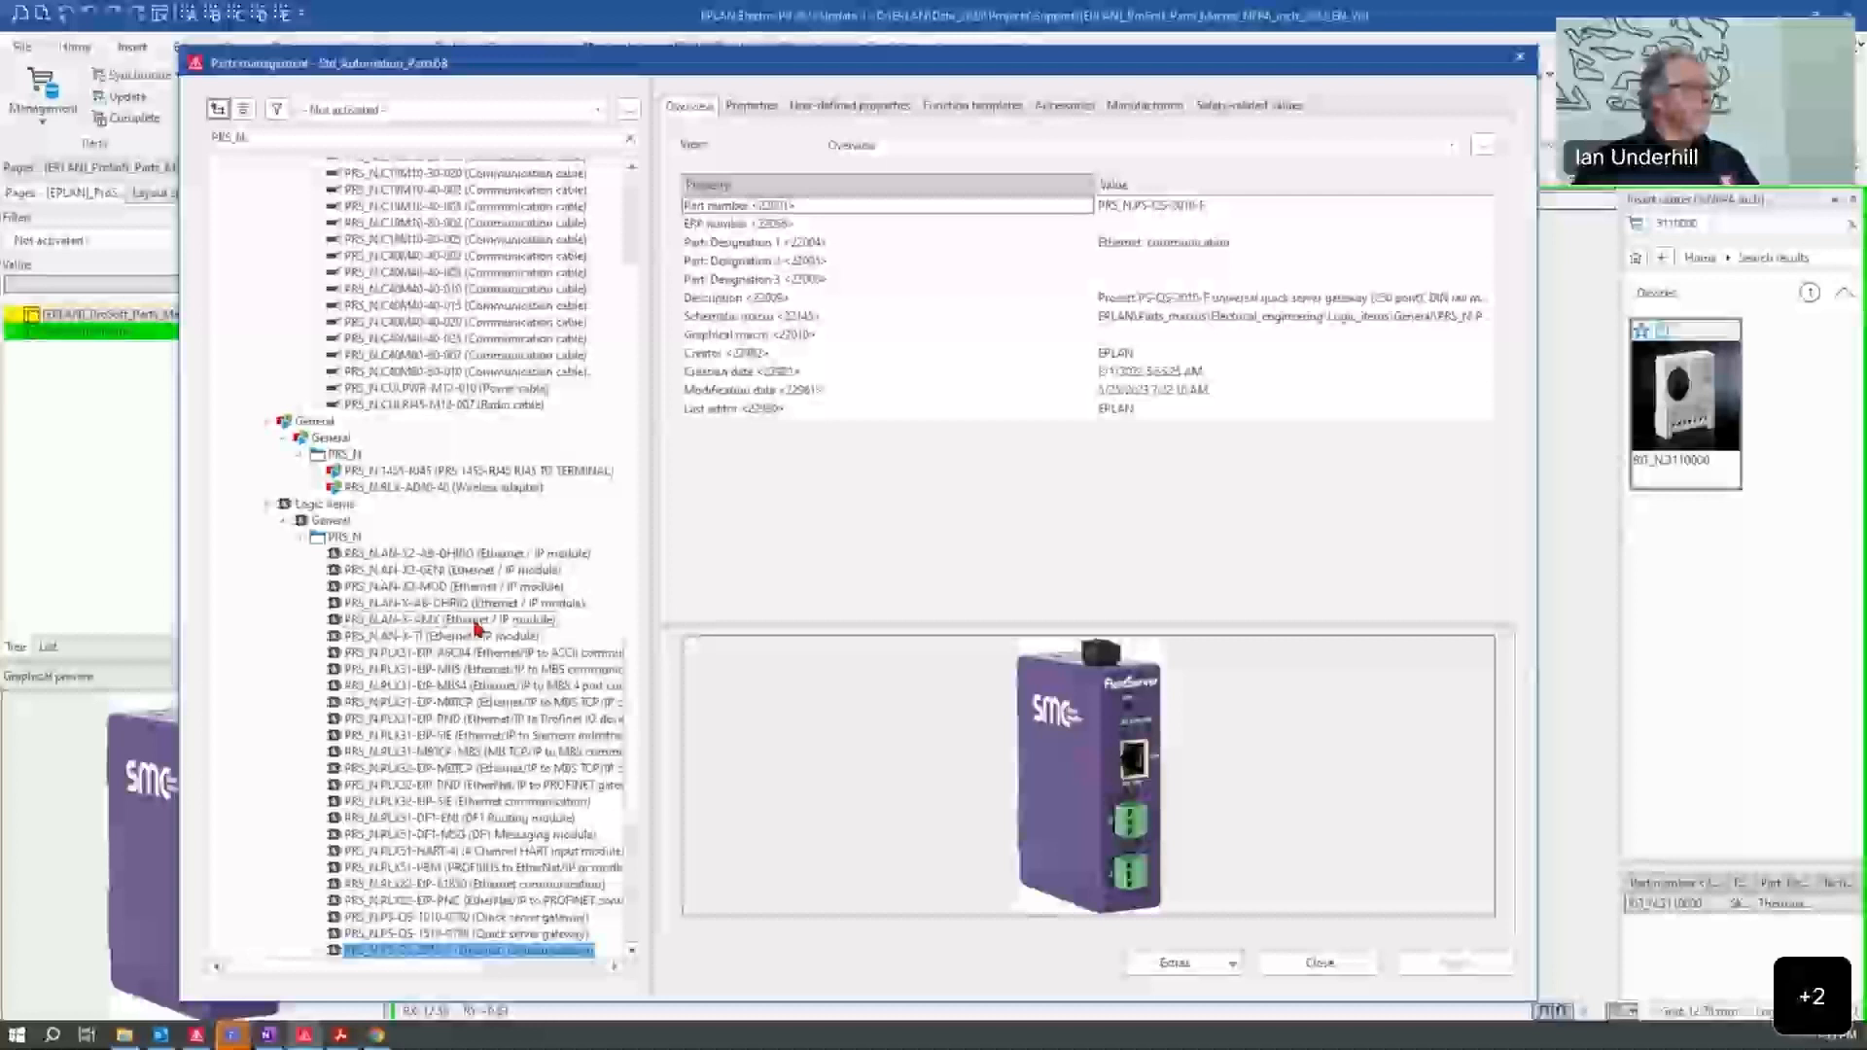
# Step: Expand the PLC group down to its PRS_N parts, preview the Modbus serial module, and close parts management
pyautogui.scroll(-1, 479, 632)
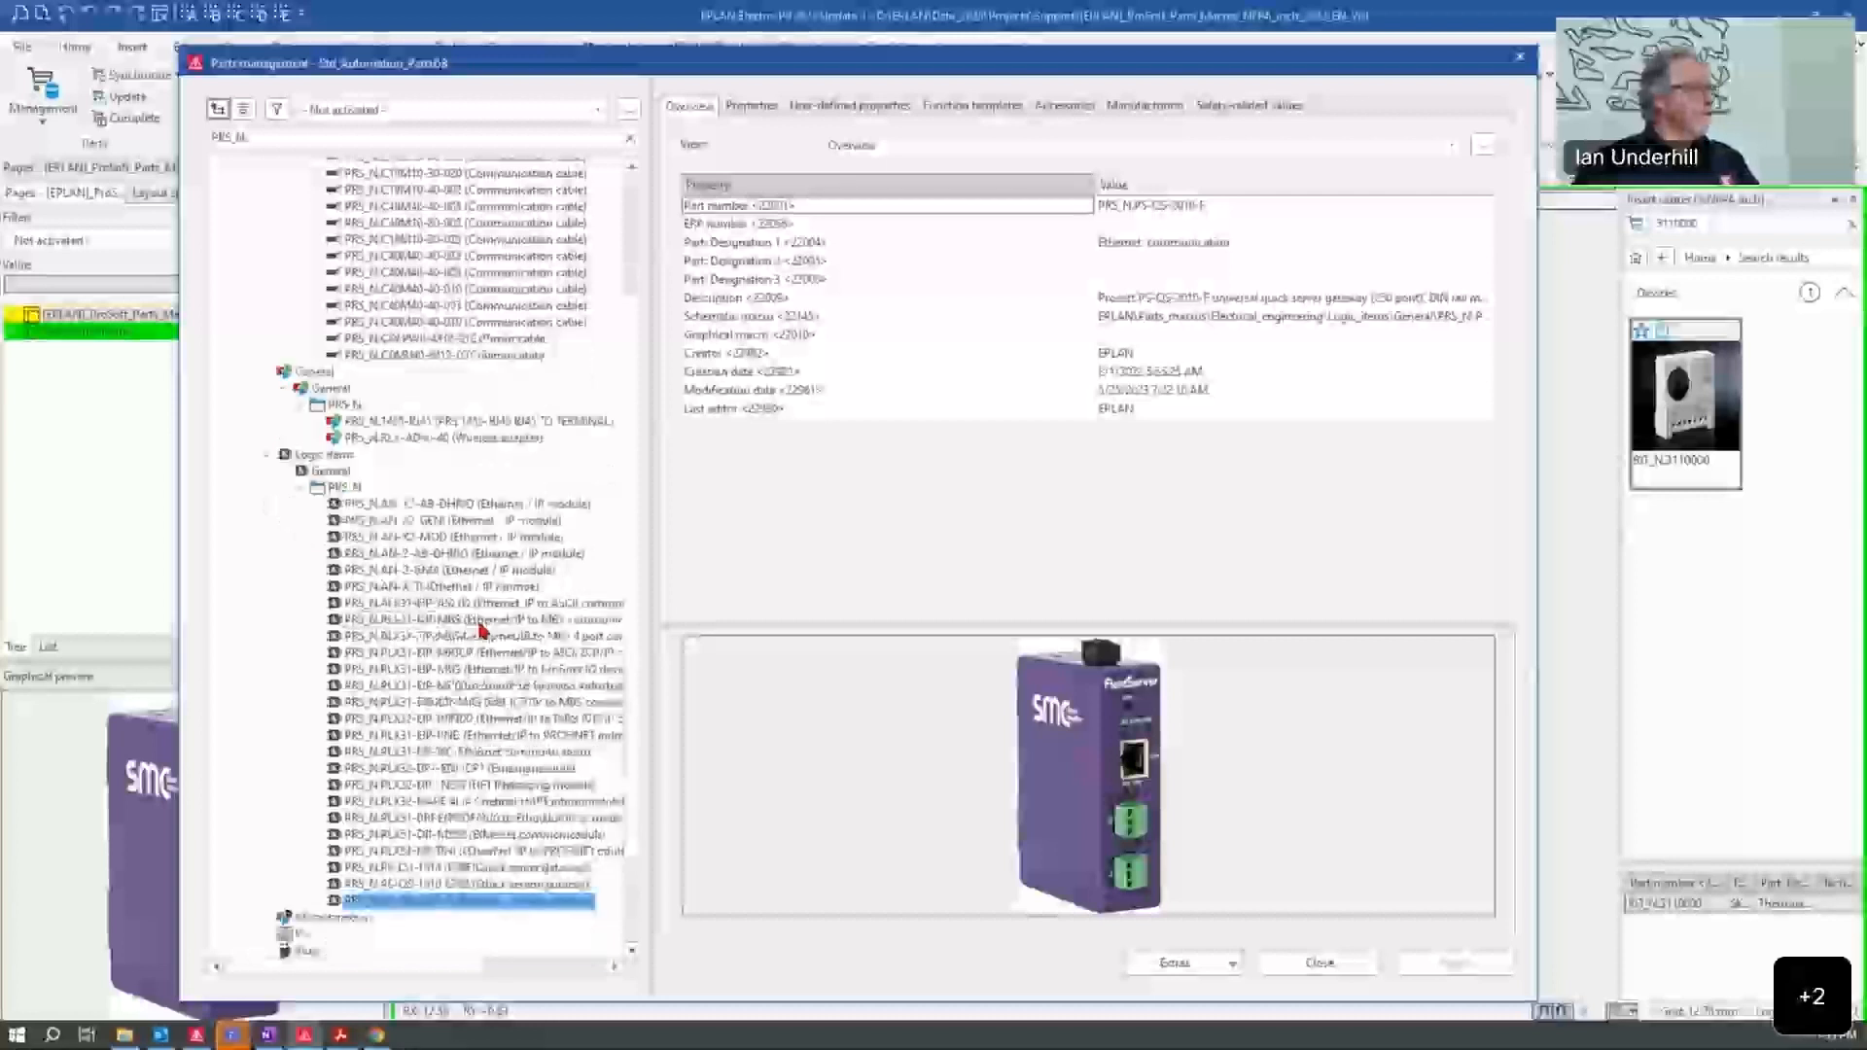
pyautogui.click(268, 934)
pyautogui.scroll(-1, 554, 777)
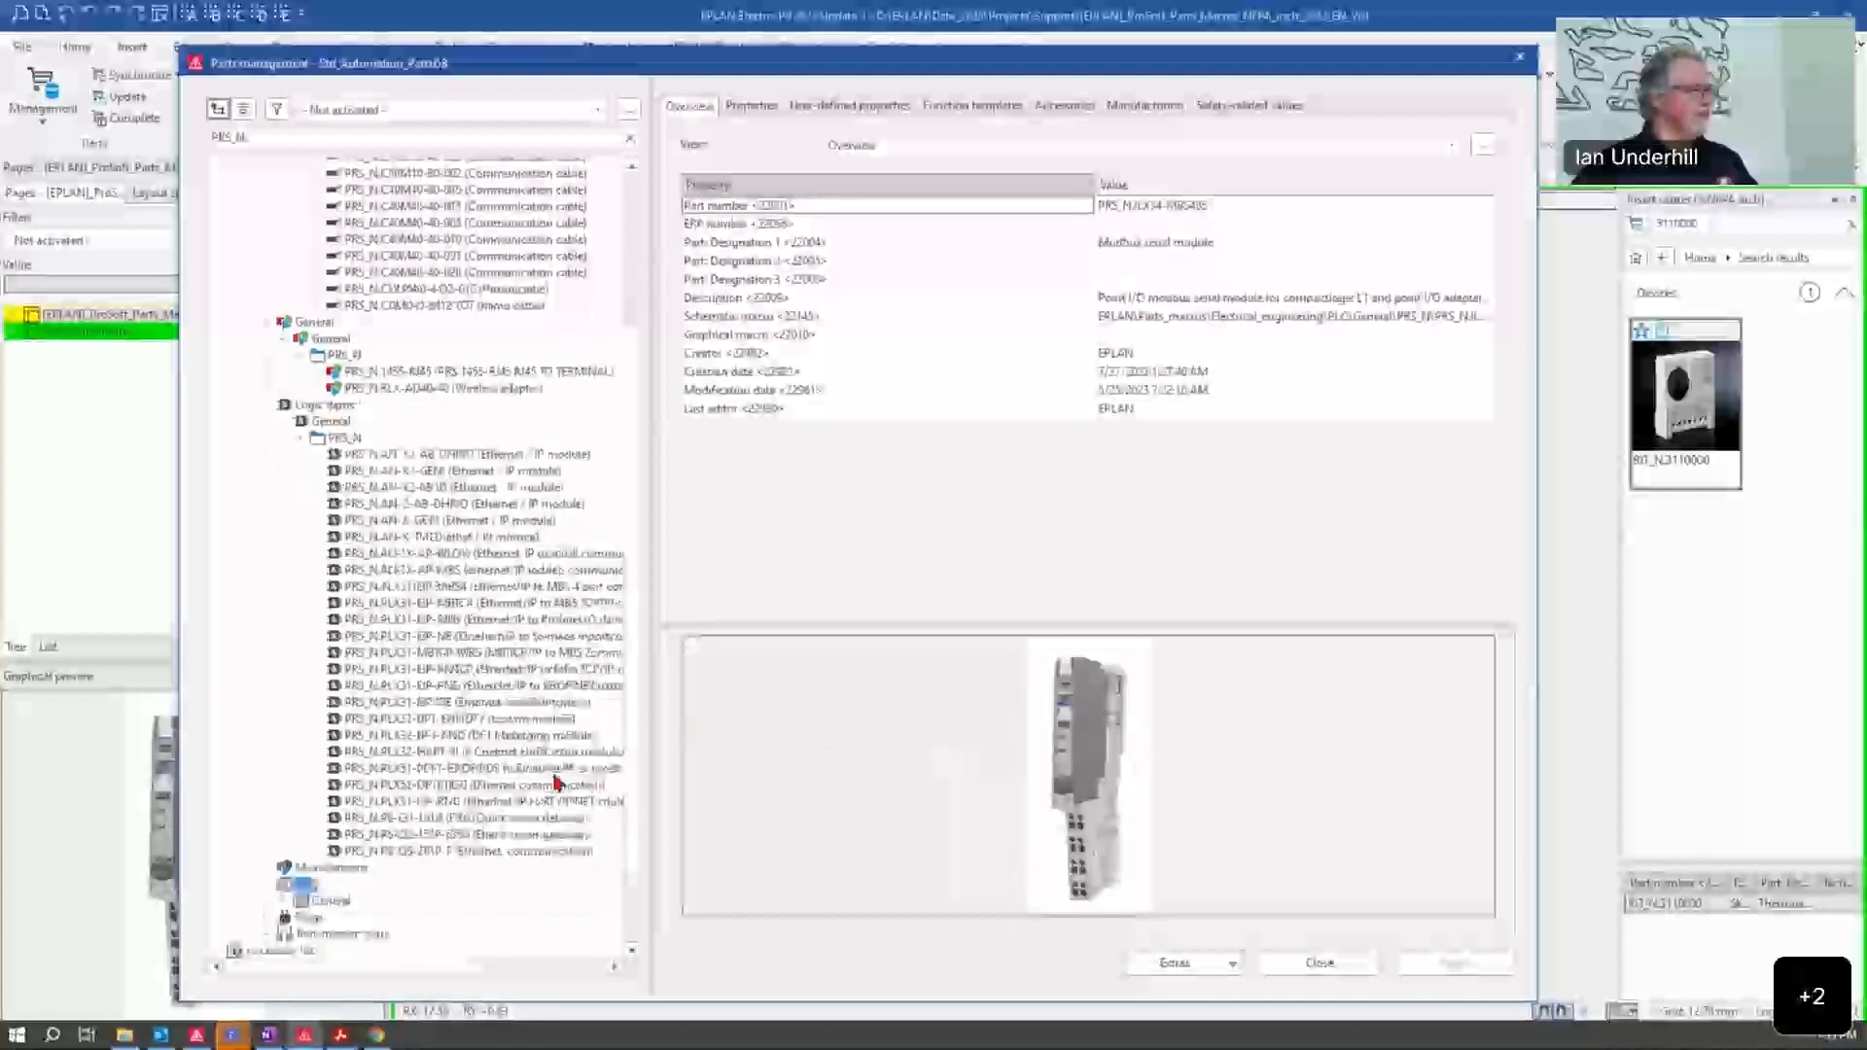
pyautogui.click(283, 901)
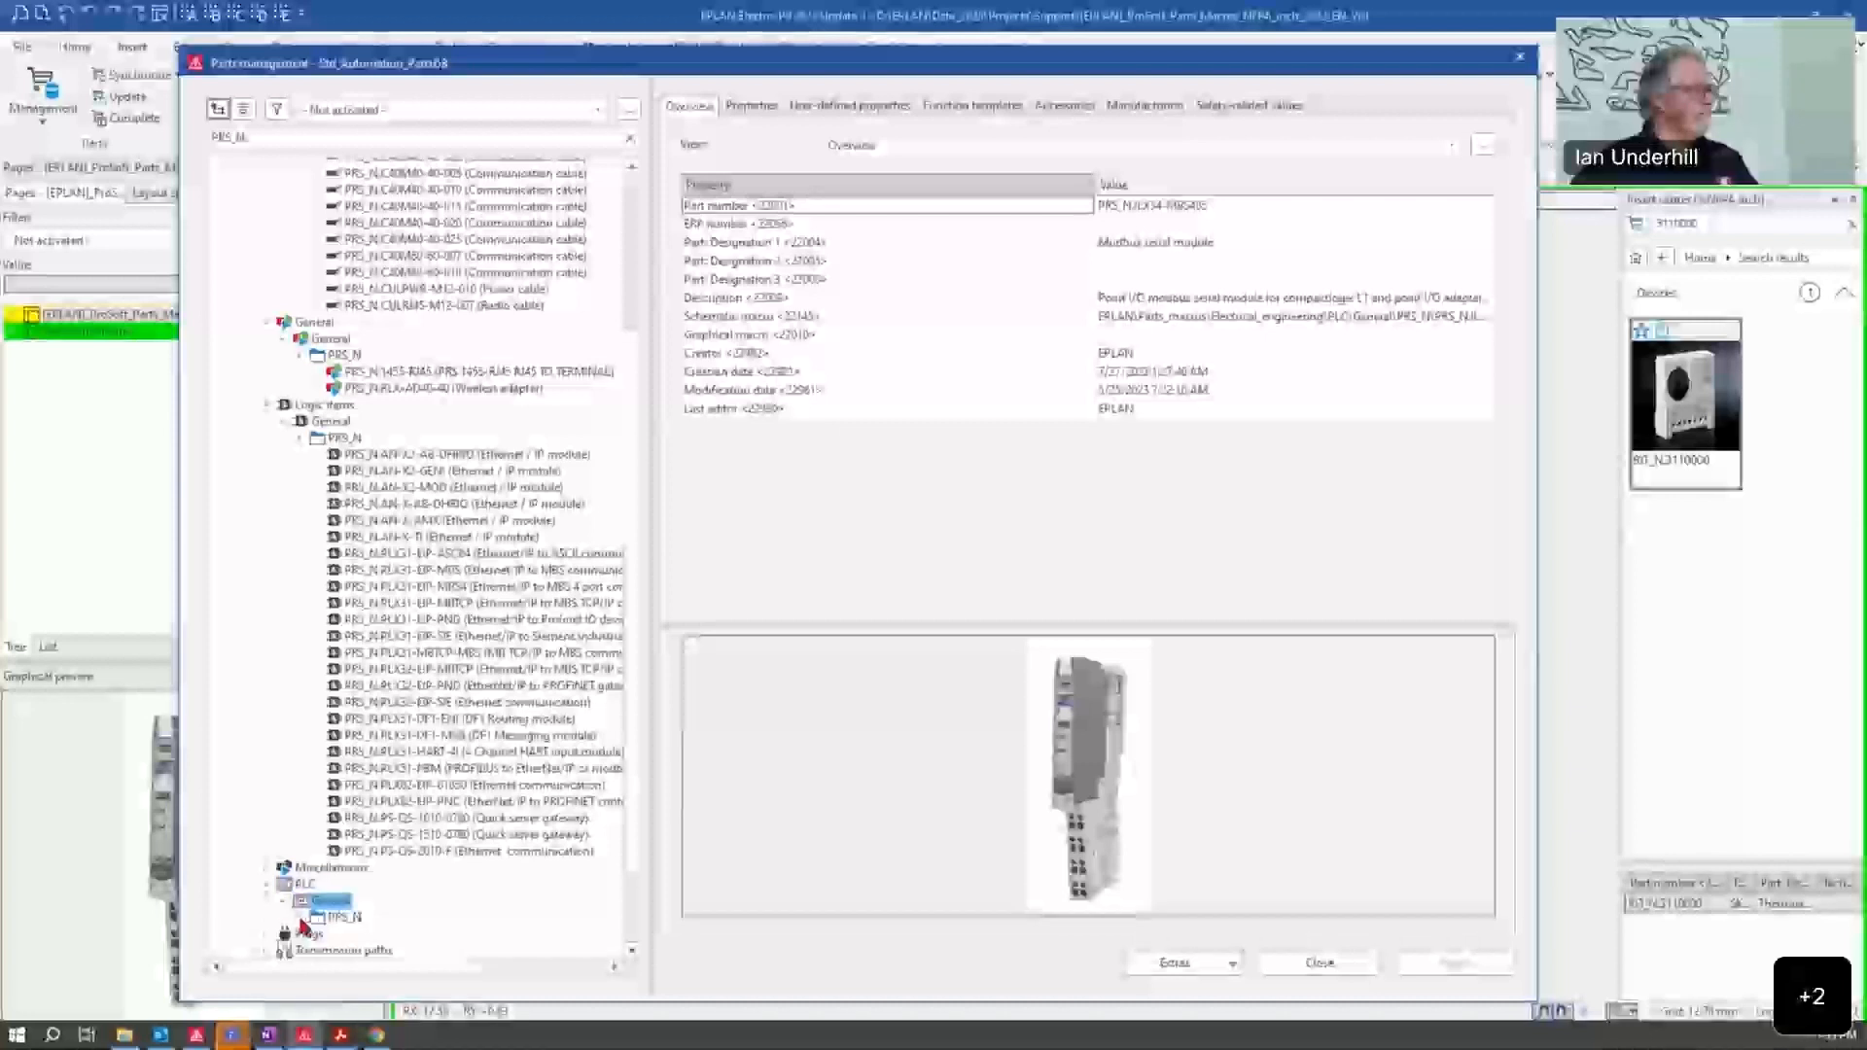
pyautogui.click(299, 918)
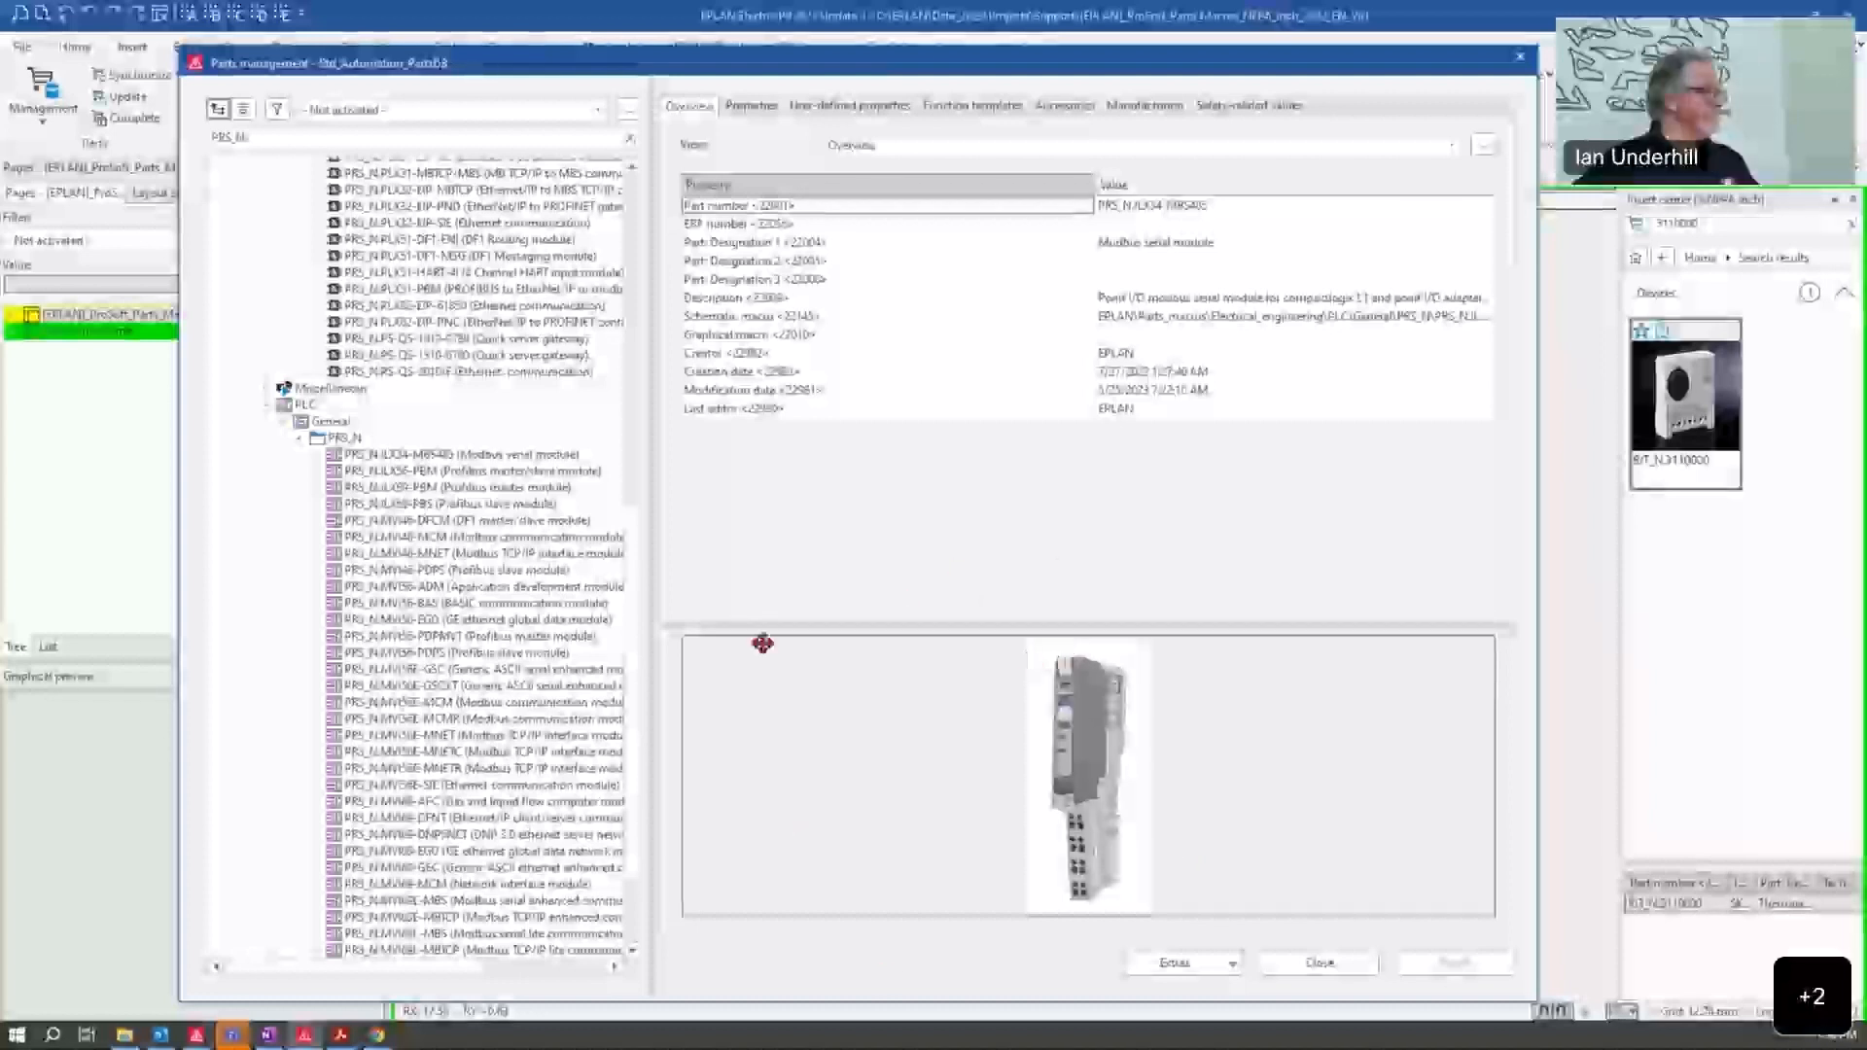
pyautogui.click(536, 456)
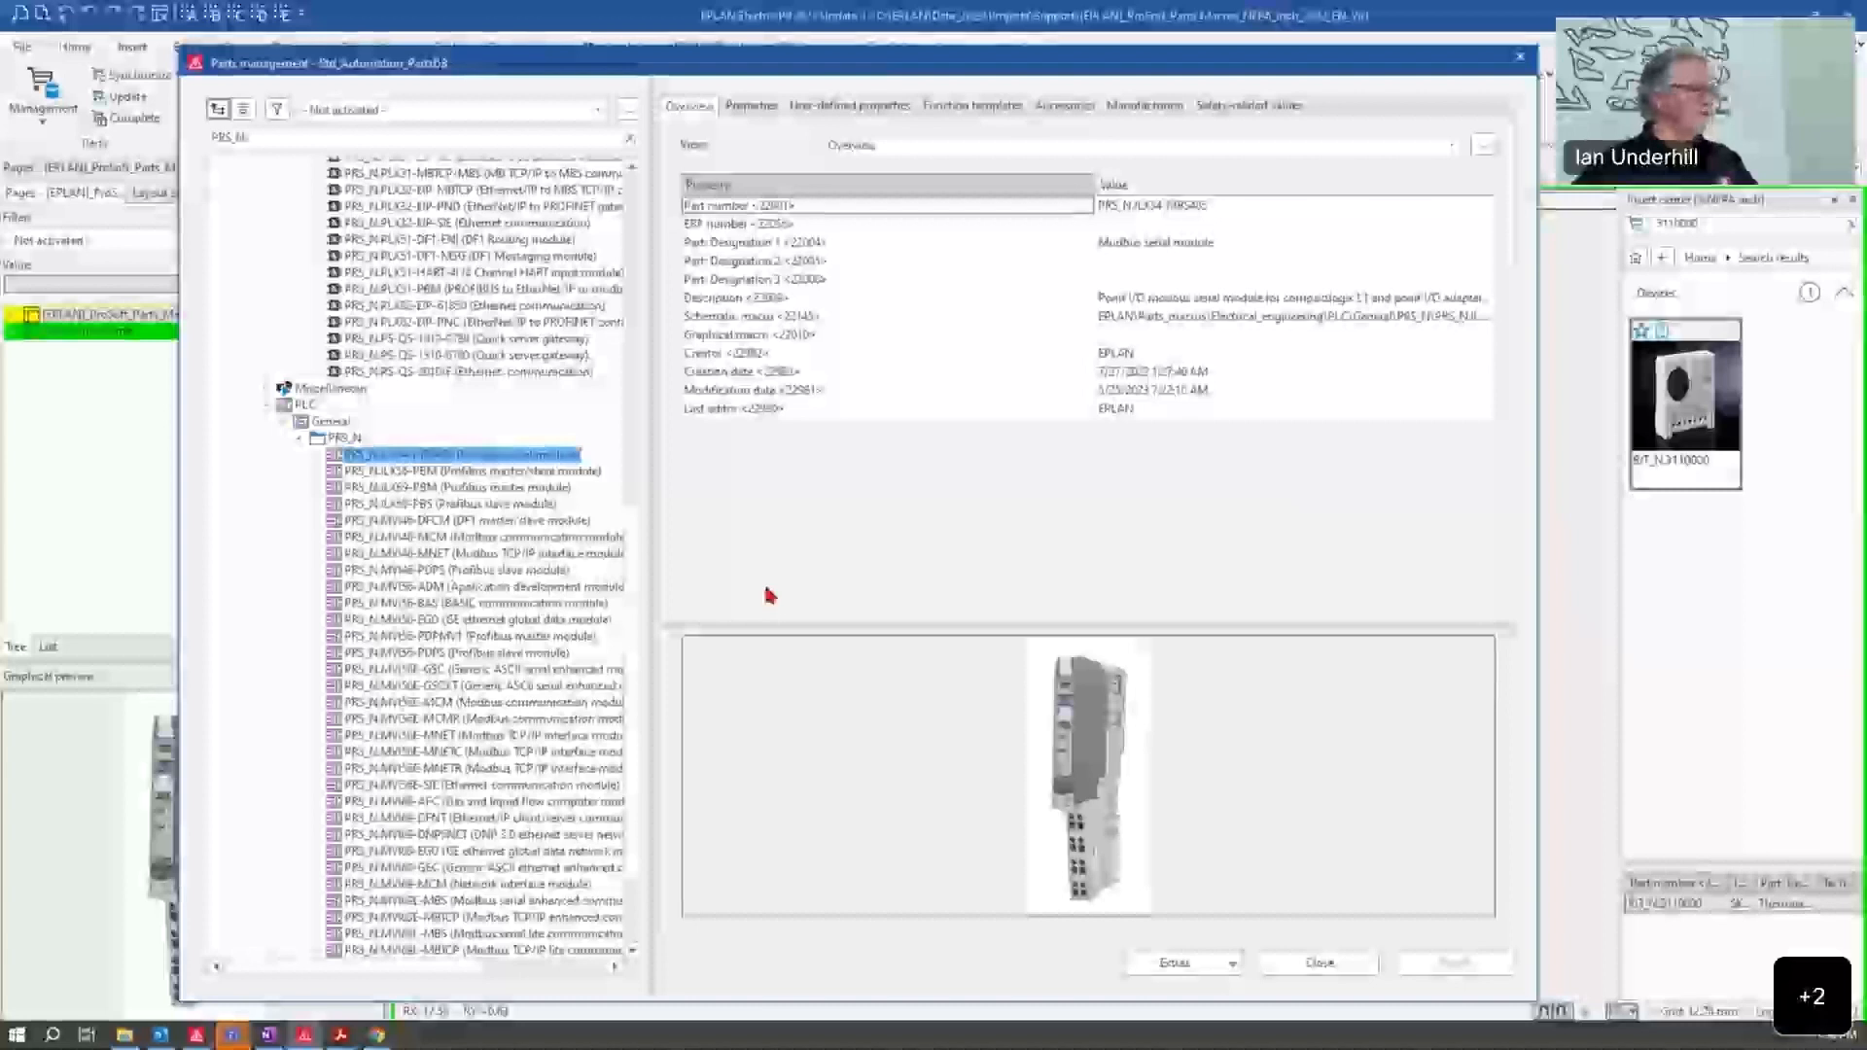
pyautogui.click(1520, 58)
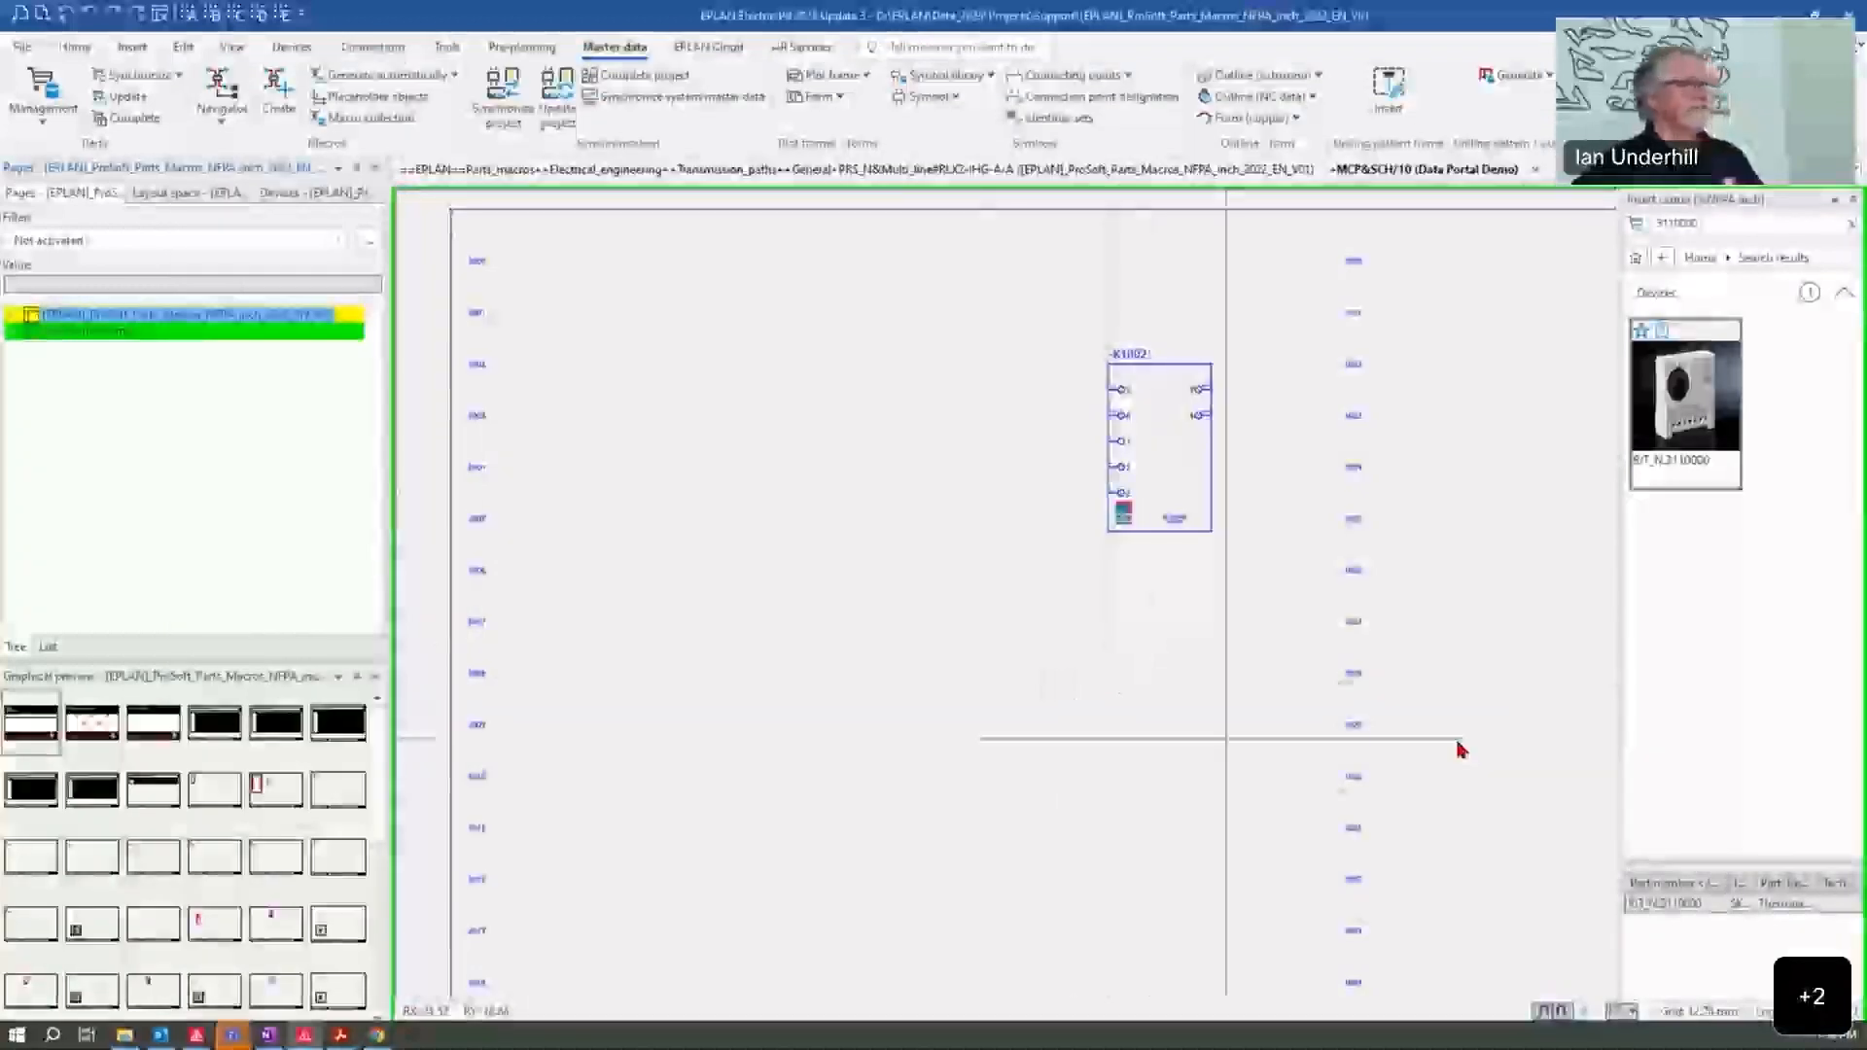
# Step: Browse the Insert center from its home level through Devices down to the component product groups
pyautogui.click(1735, 224)
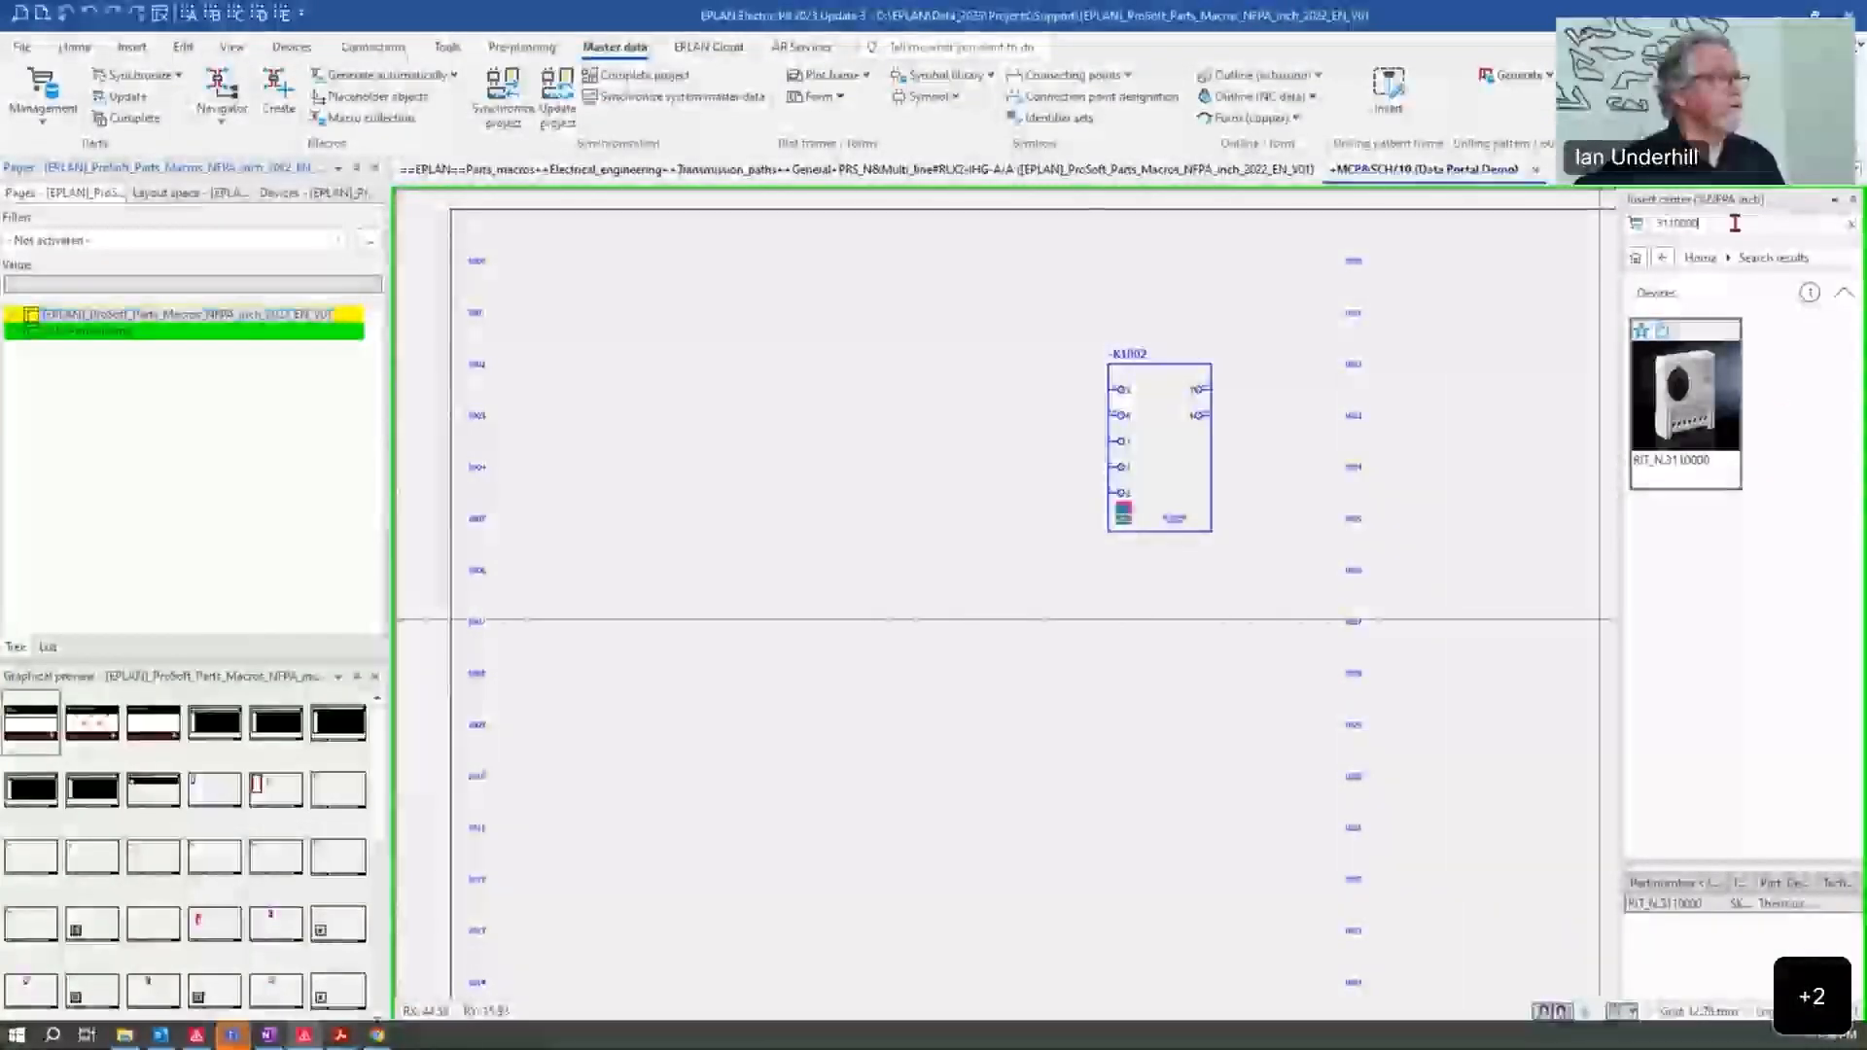
pyautogui.rightClick(1577, 283)
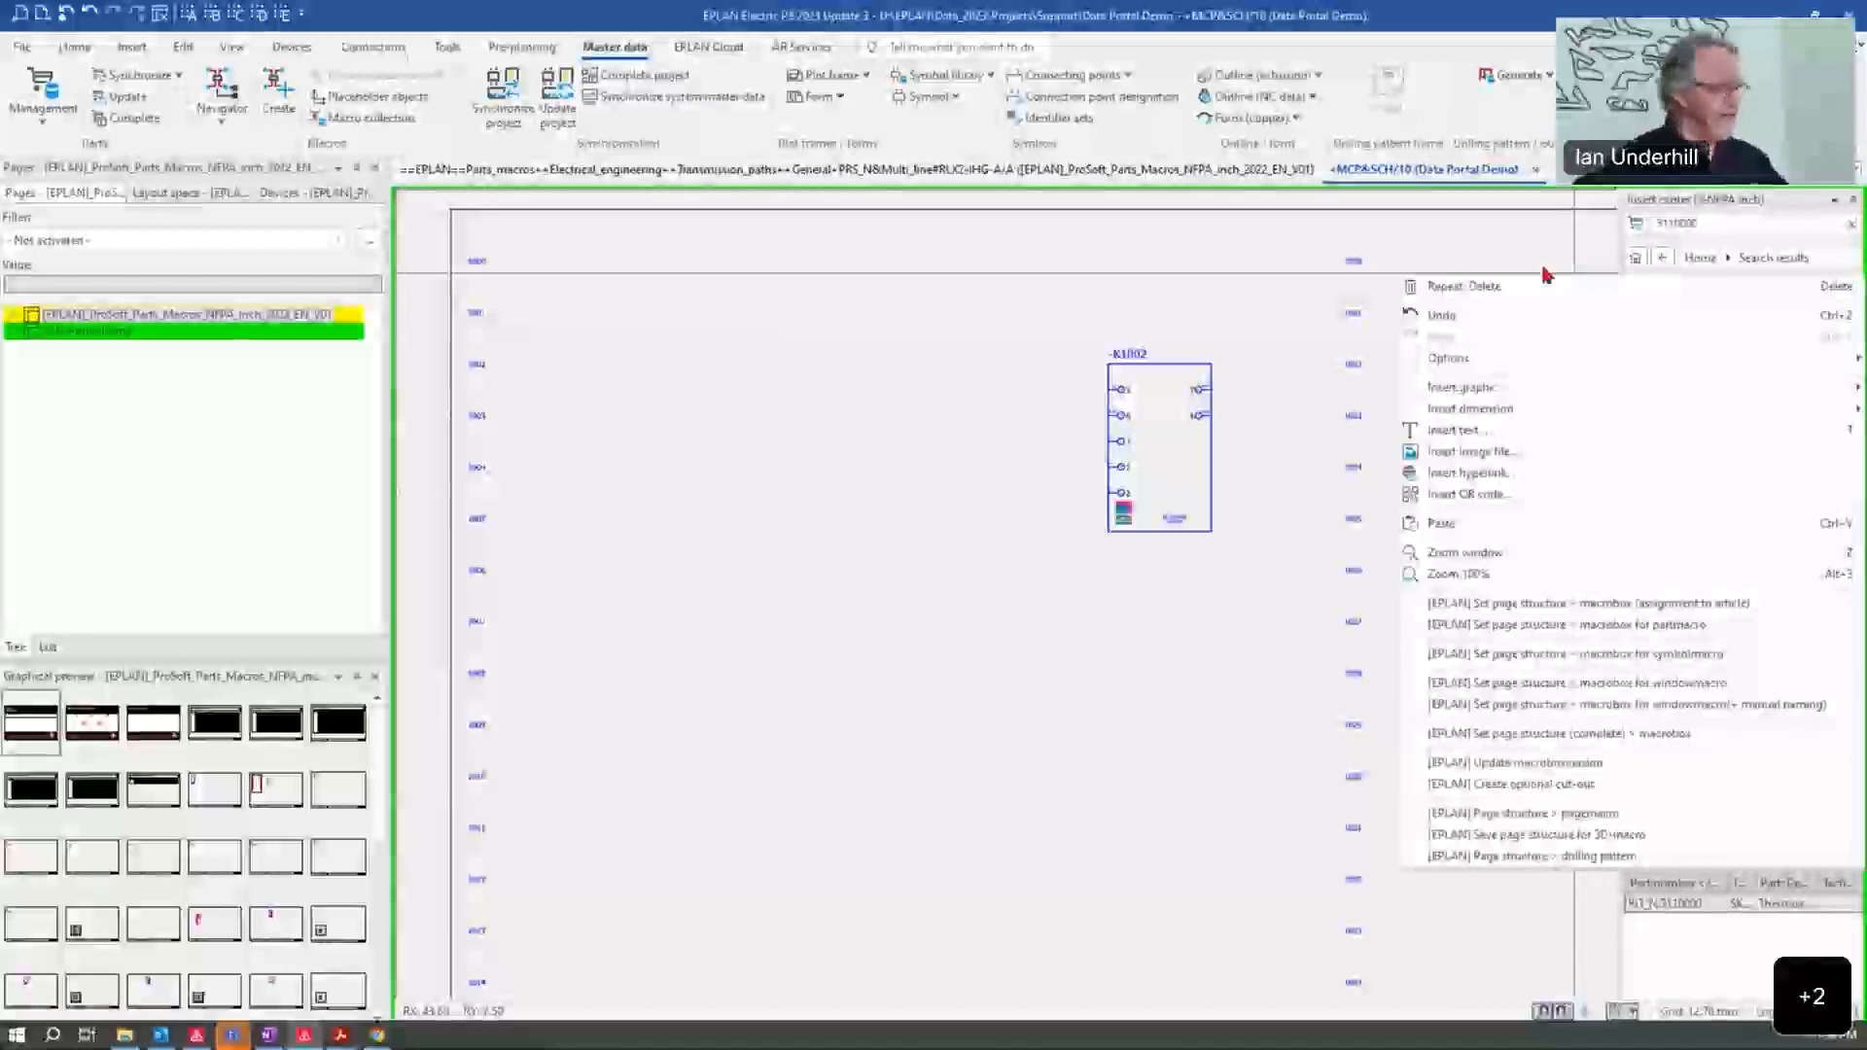
pyautogui.click(1509, 202)
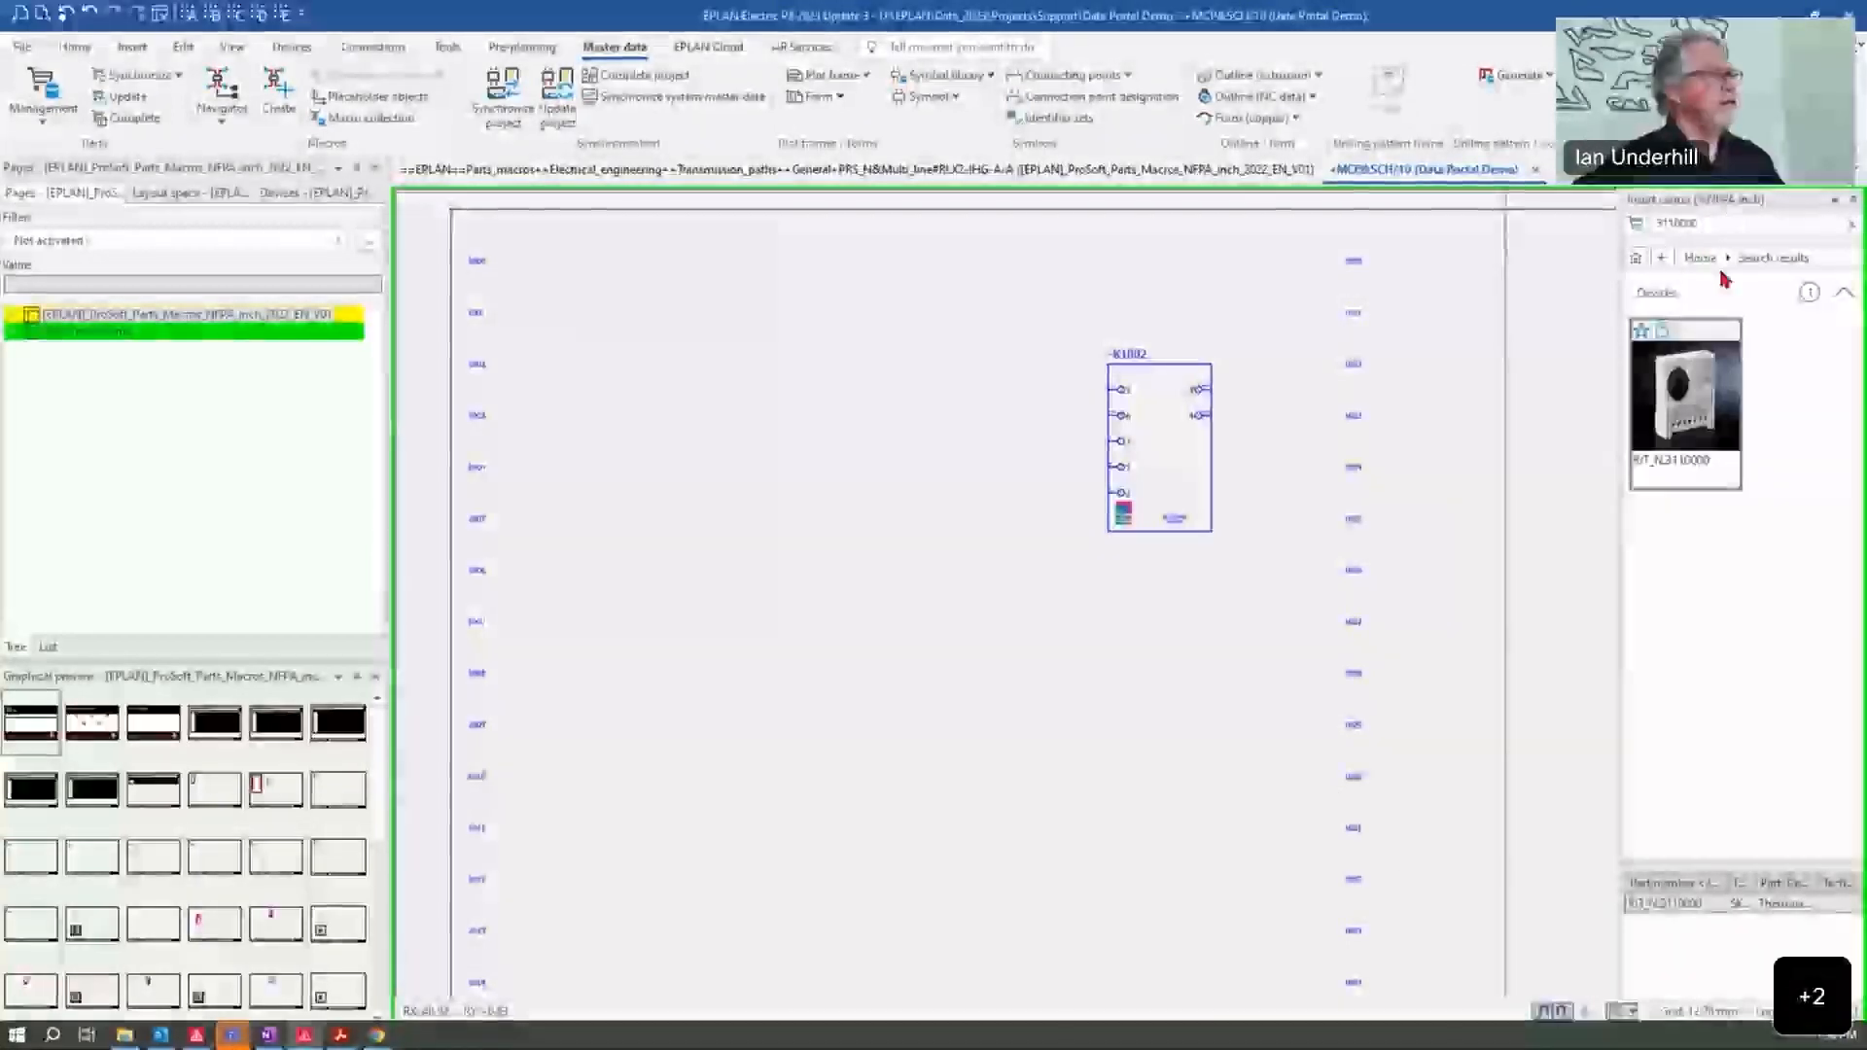
pyautogui.click(1636, 258)
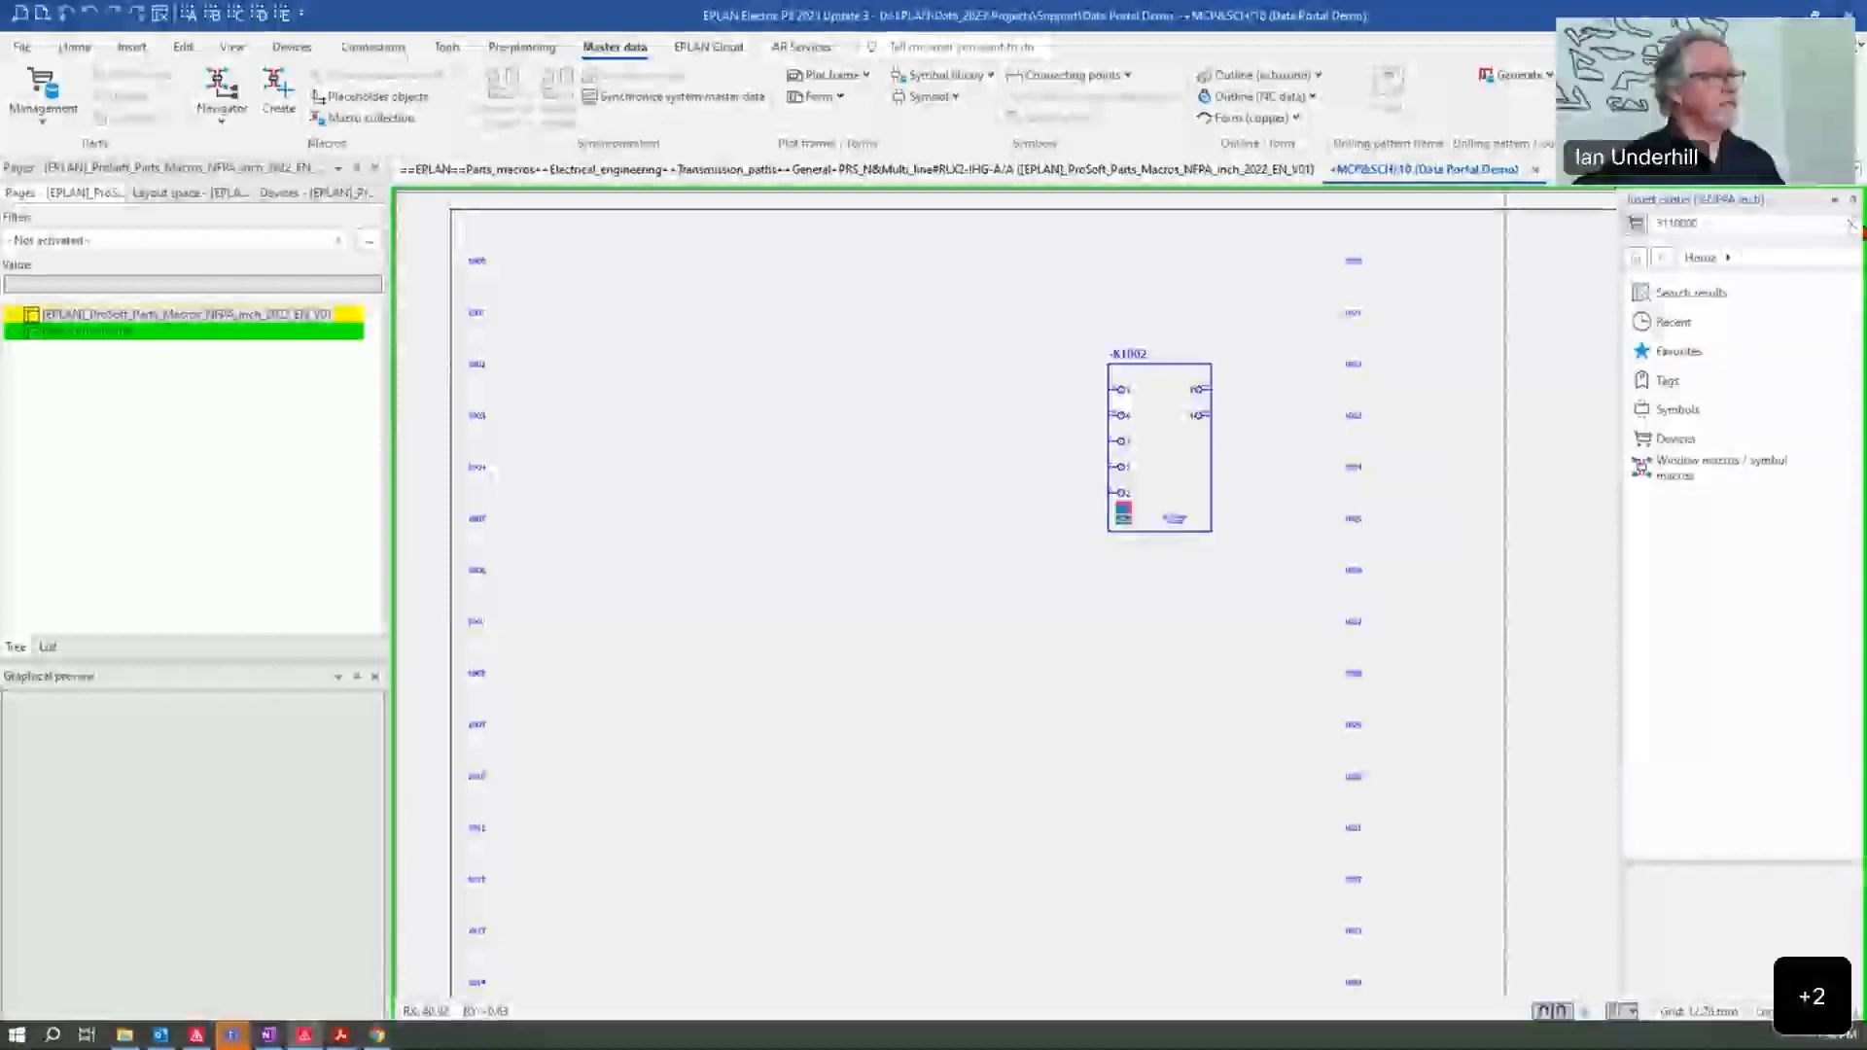
pyautogui.click(1667, 438)
pyautogui.click(1668, 292)
pyautogui.click(1668, 296)
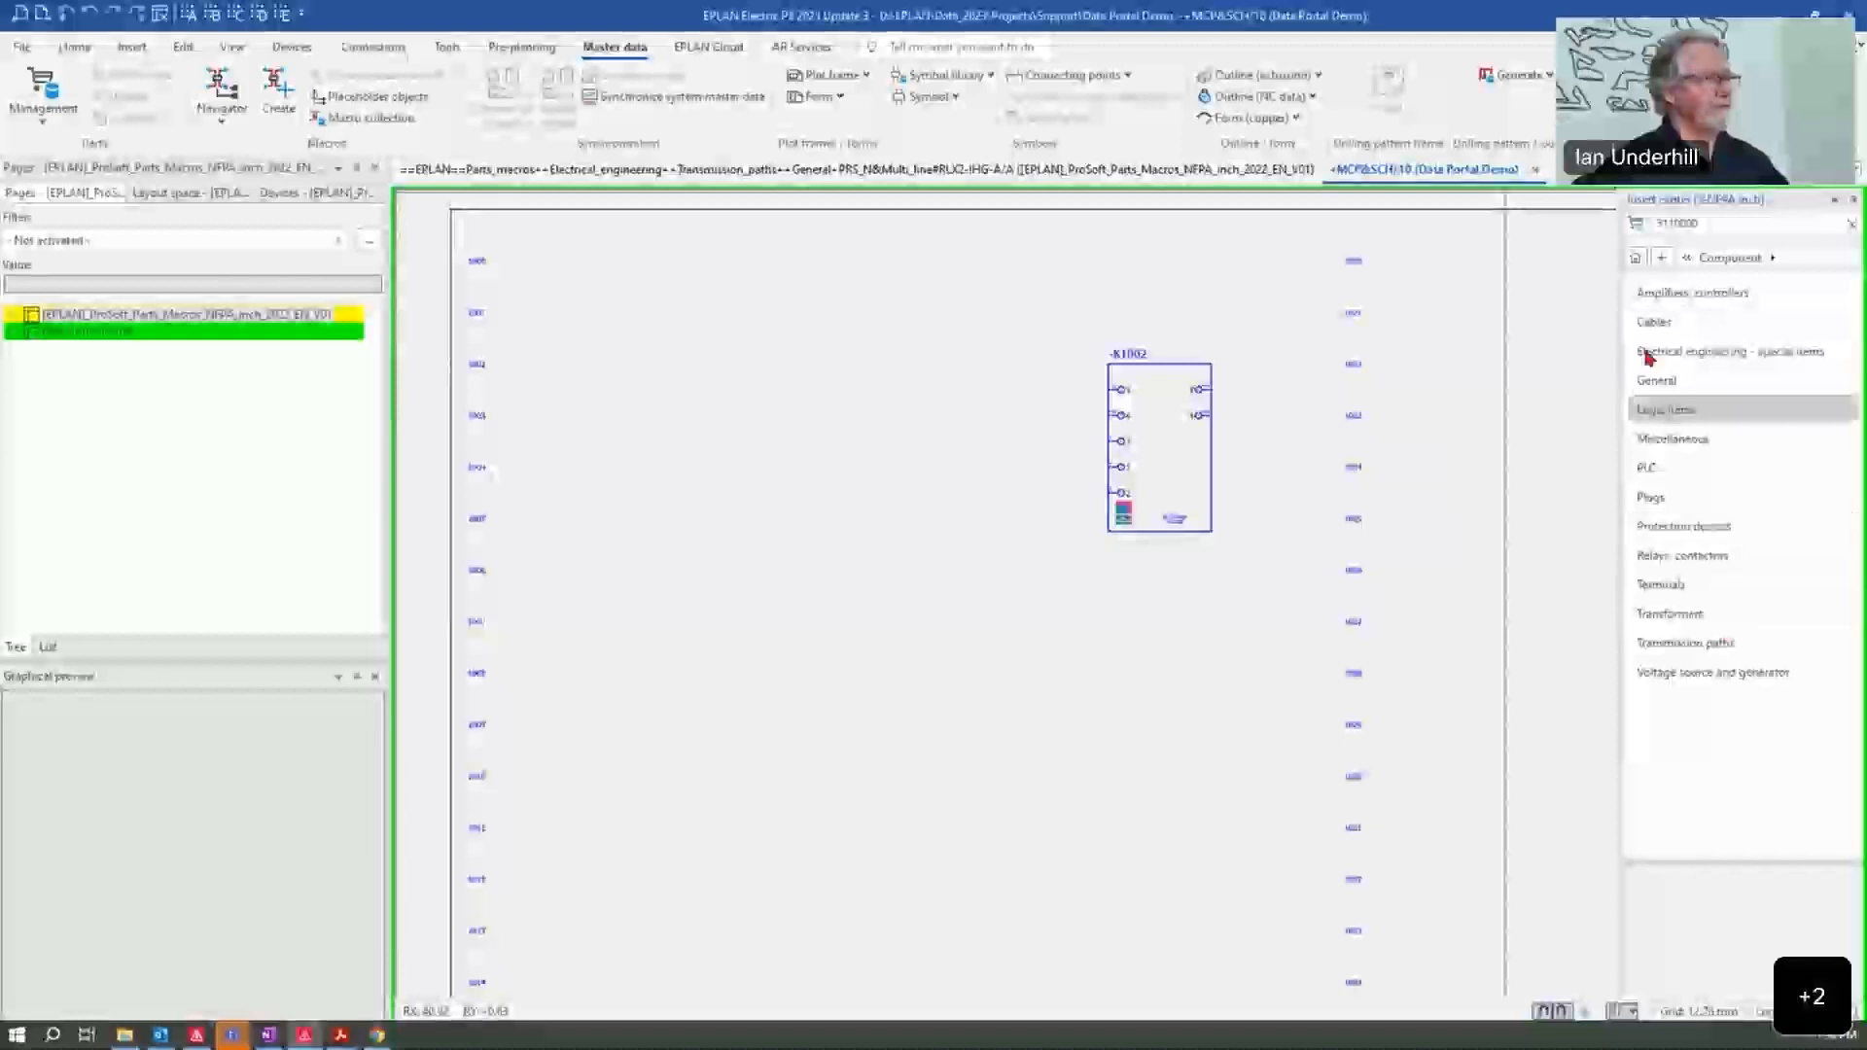
# Step: Search the Insert center for "PRS_N"
pyautogui.moveTo(1716, 226); pyautogui.dragTo(1630, 235)
pyautogui.write('PRS_N')
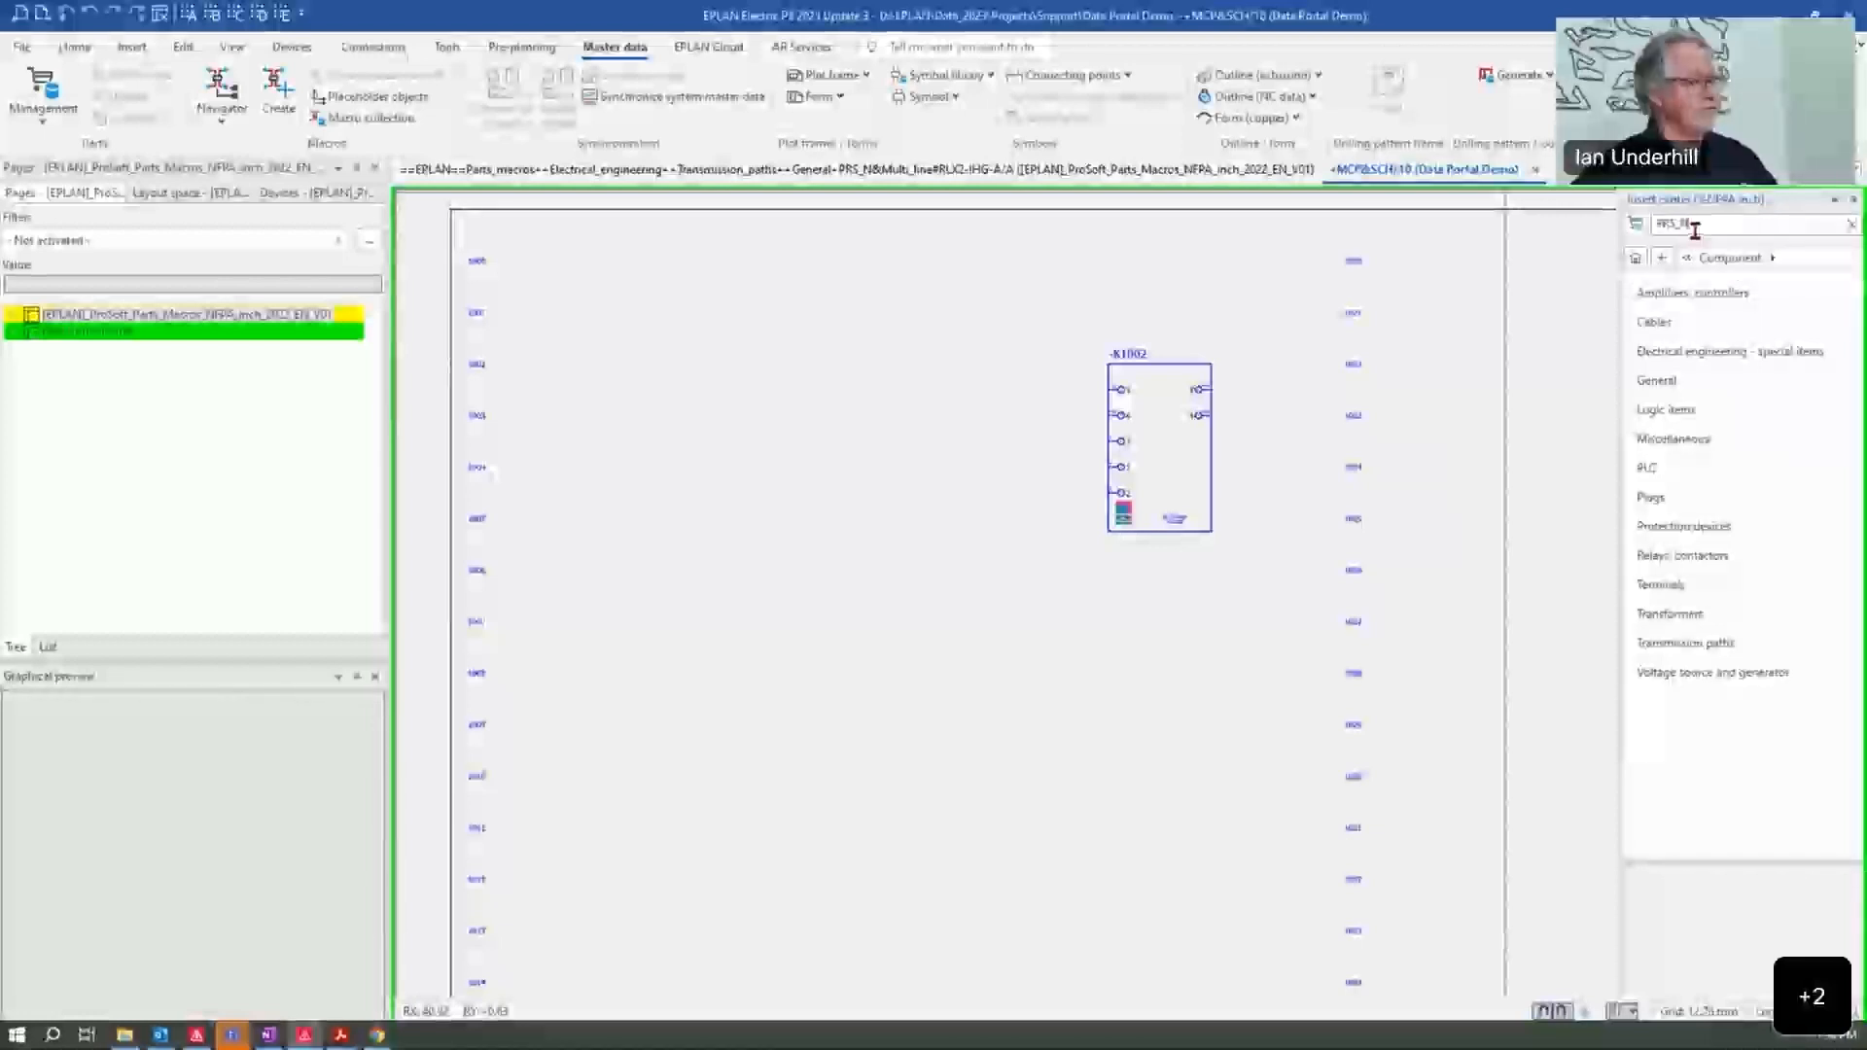
pyautogui.press('Return')
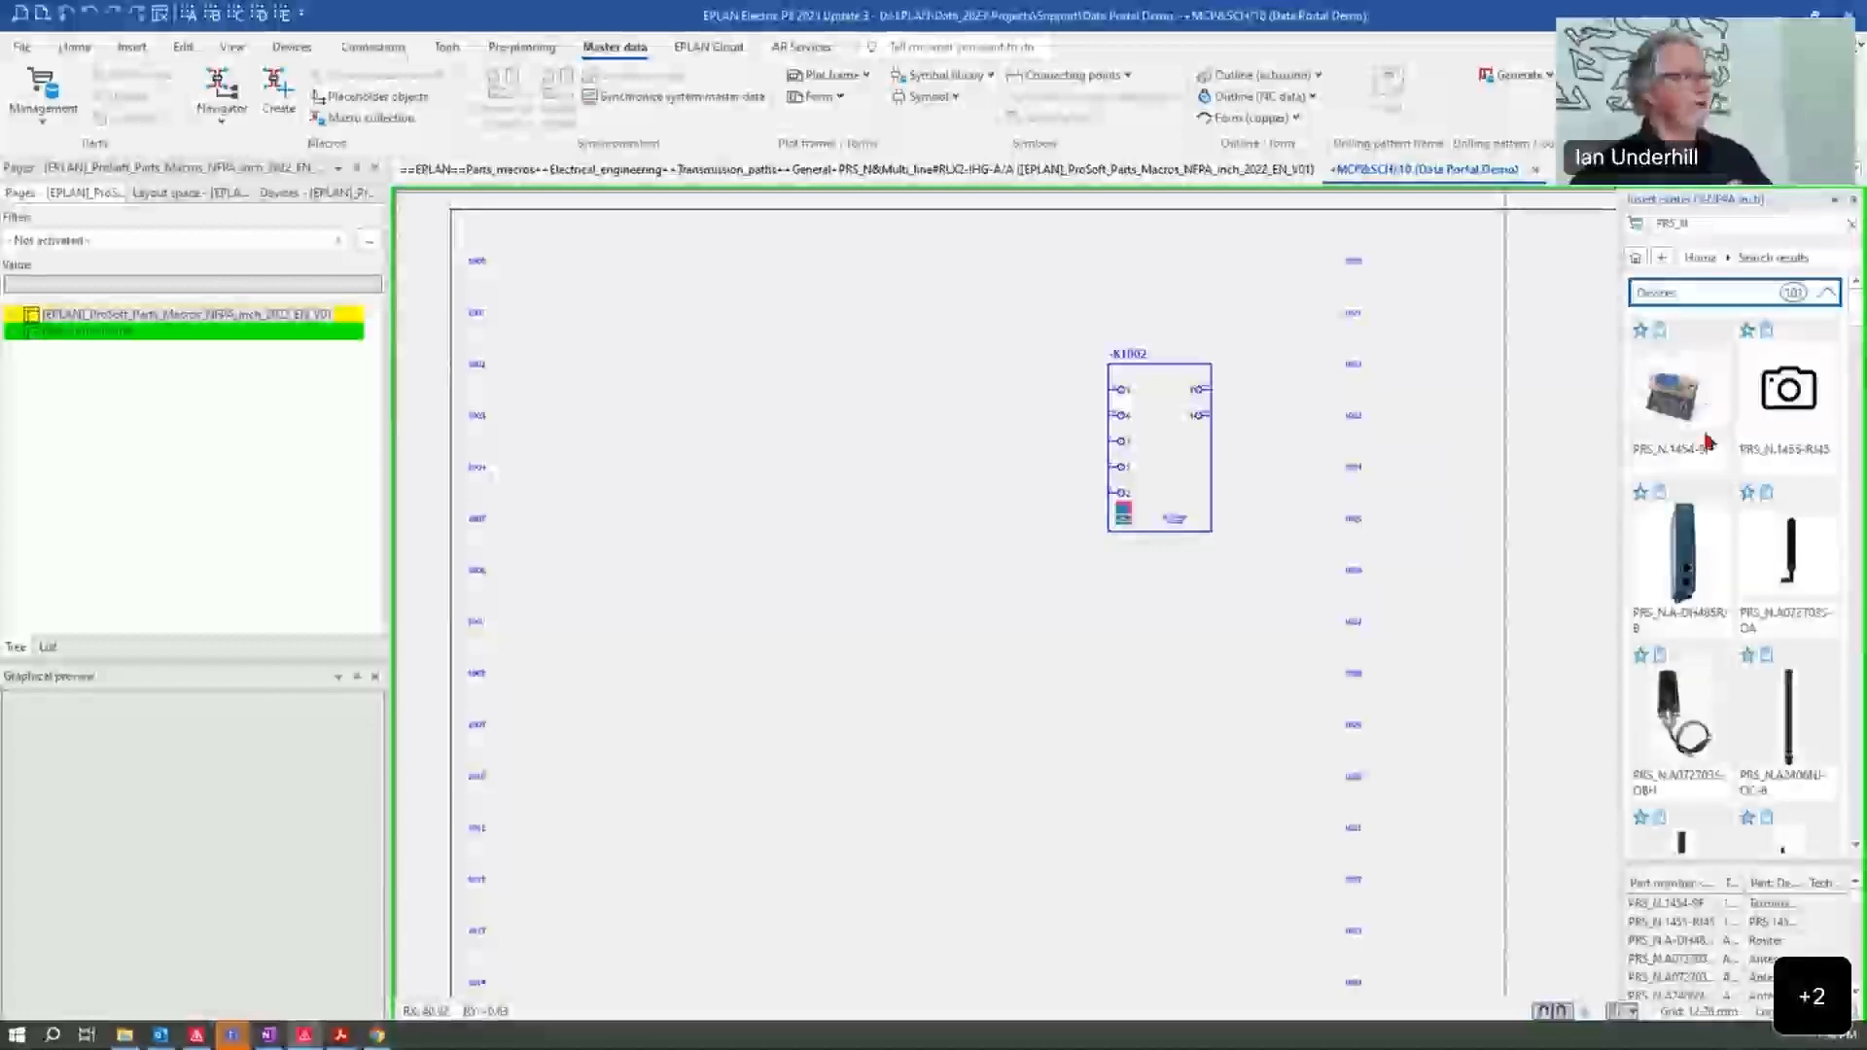
# Step: Place the PRS_N.A-DH485R/B router on the schematic page below device K1002, using the Number insertion mode
pyautogui.scroll(-2, 1711, 554)
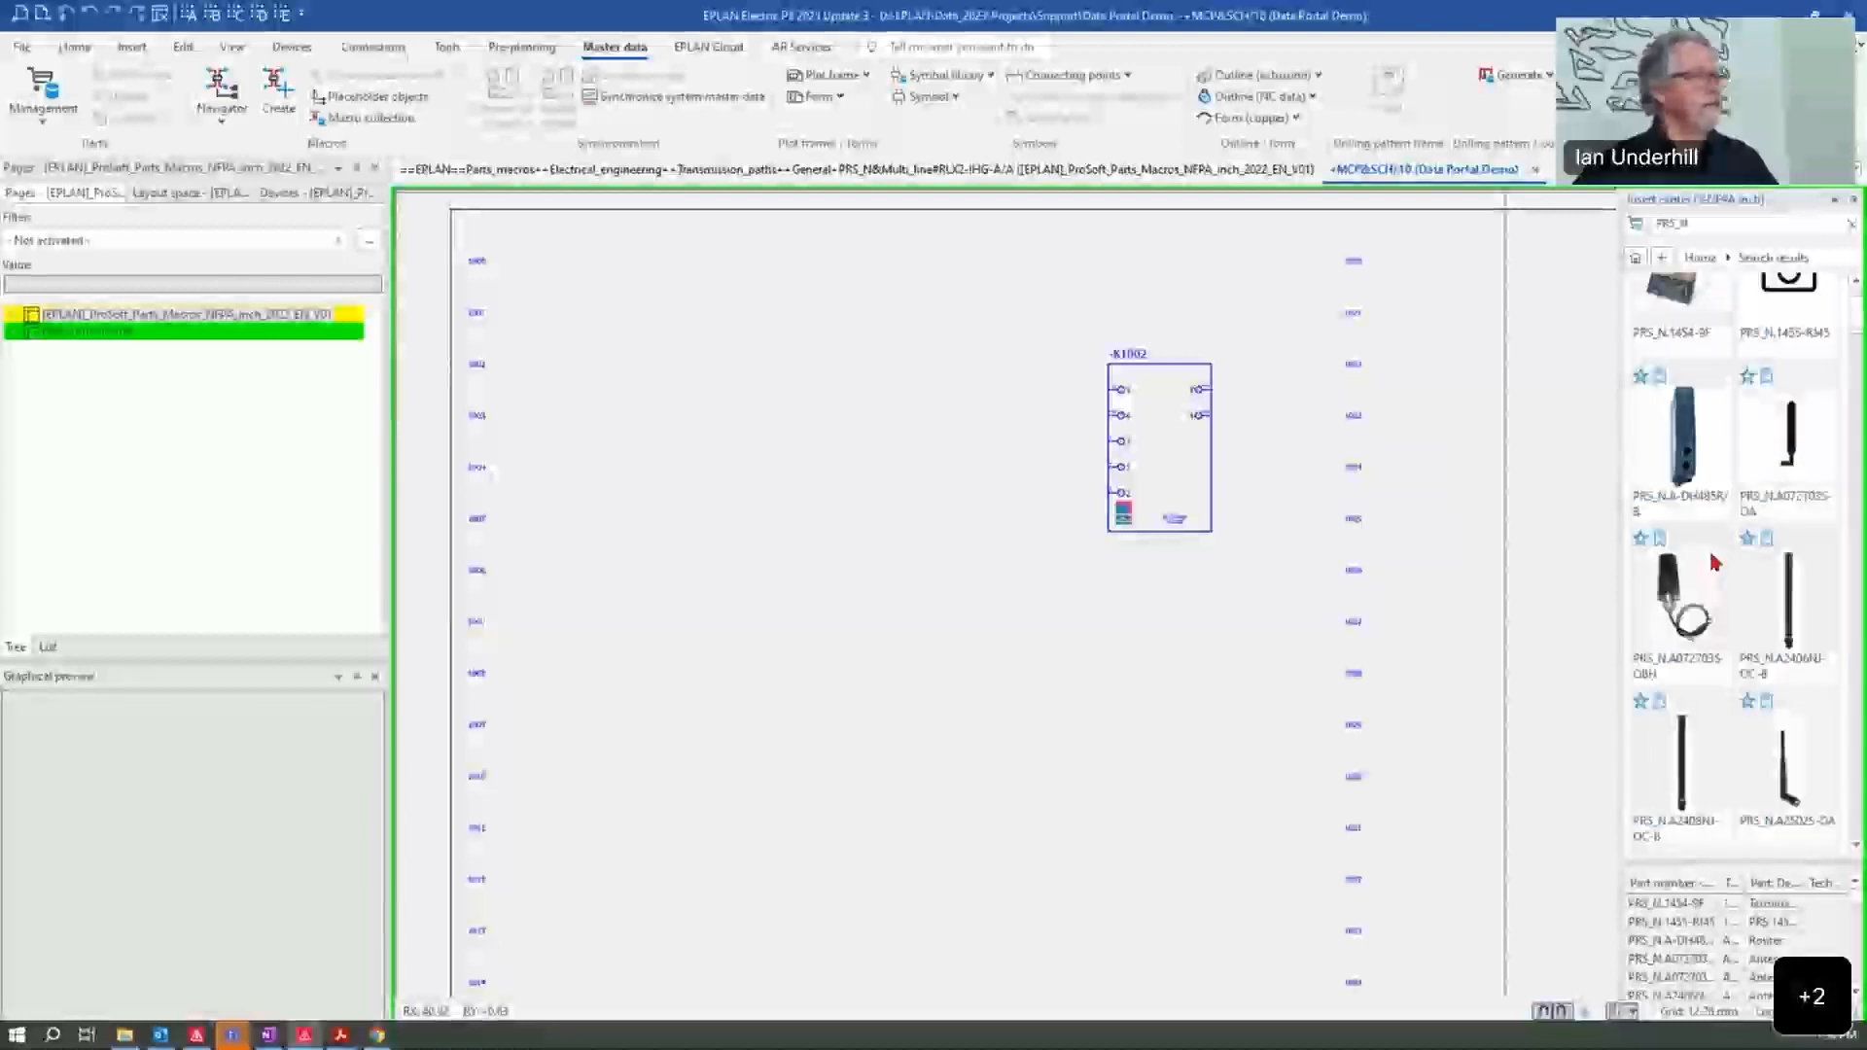
pyautogui.click(1696, 481)
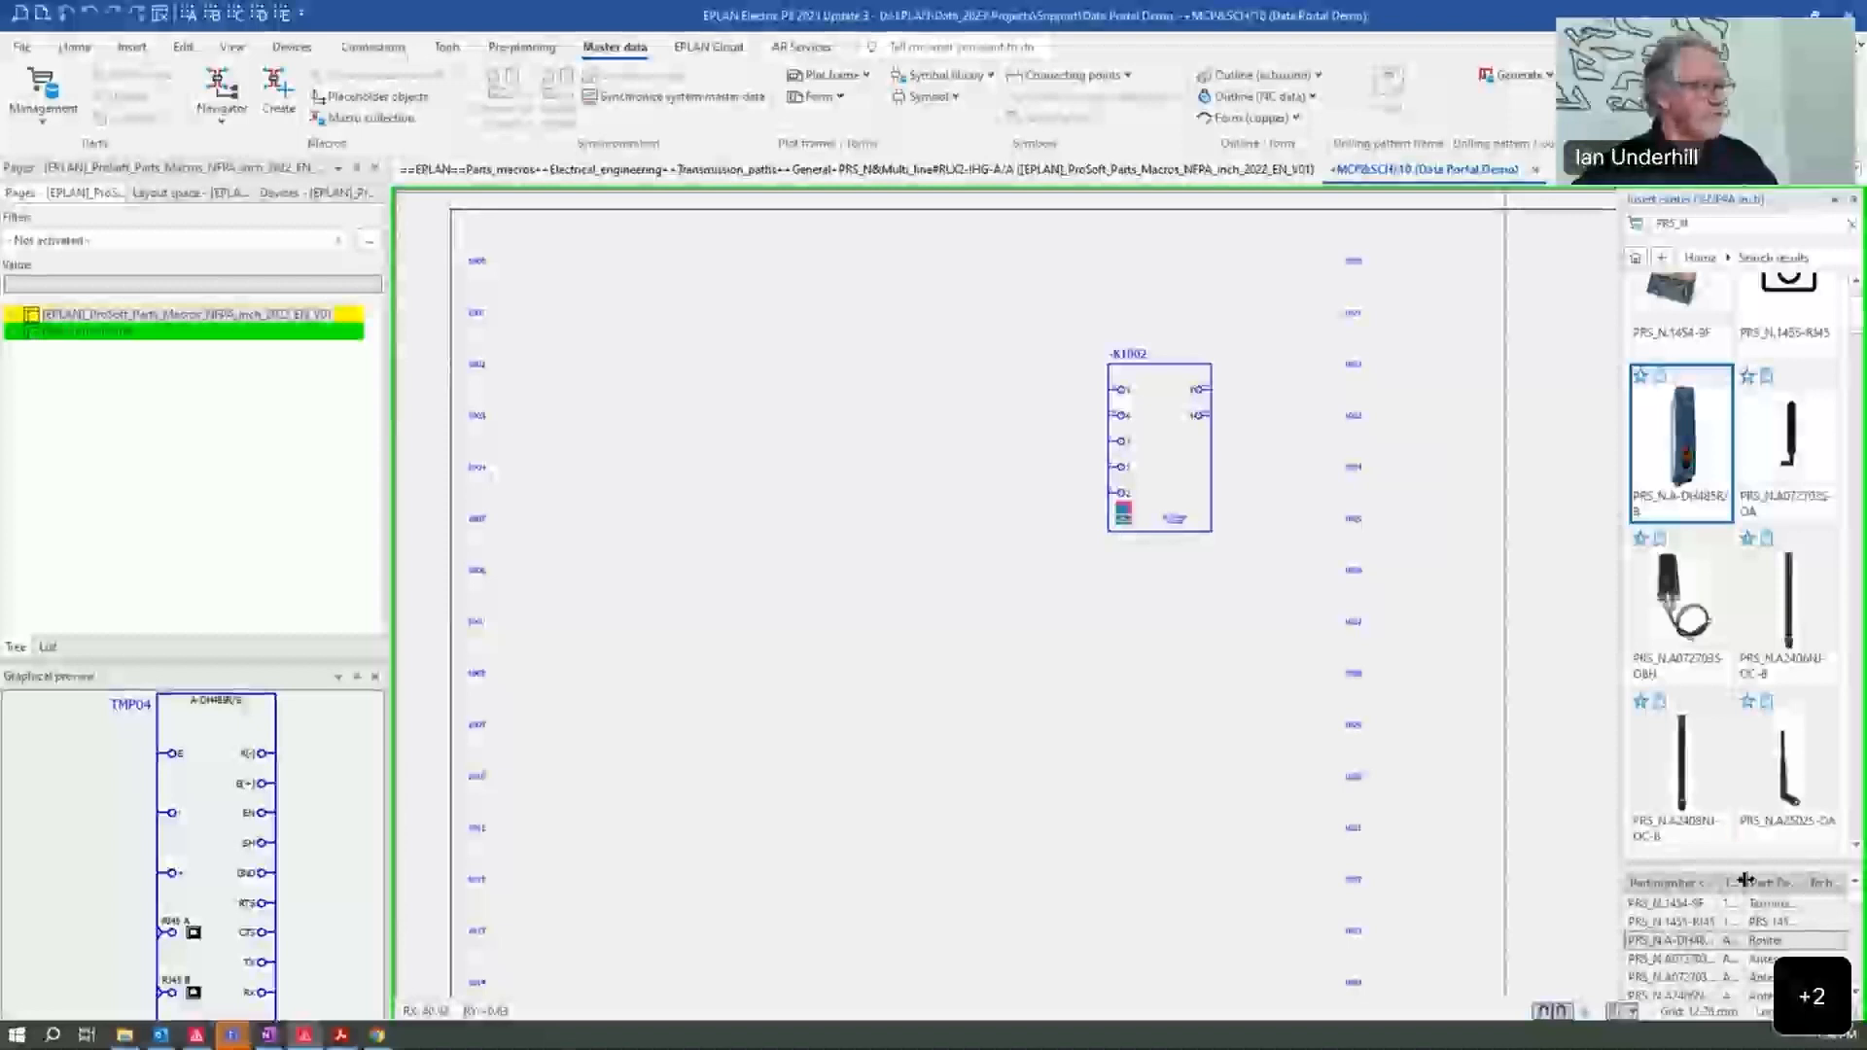
pyautogui.moveTo(1694, 448); pyautogui.dragTo(1094, 696)
pyautogui.scroll(-3, 1095, 697)
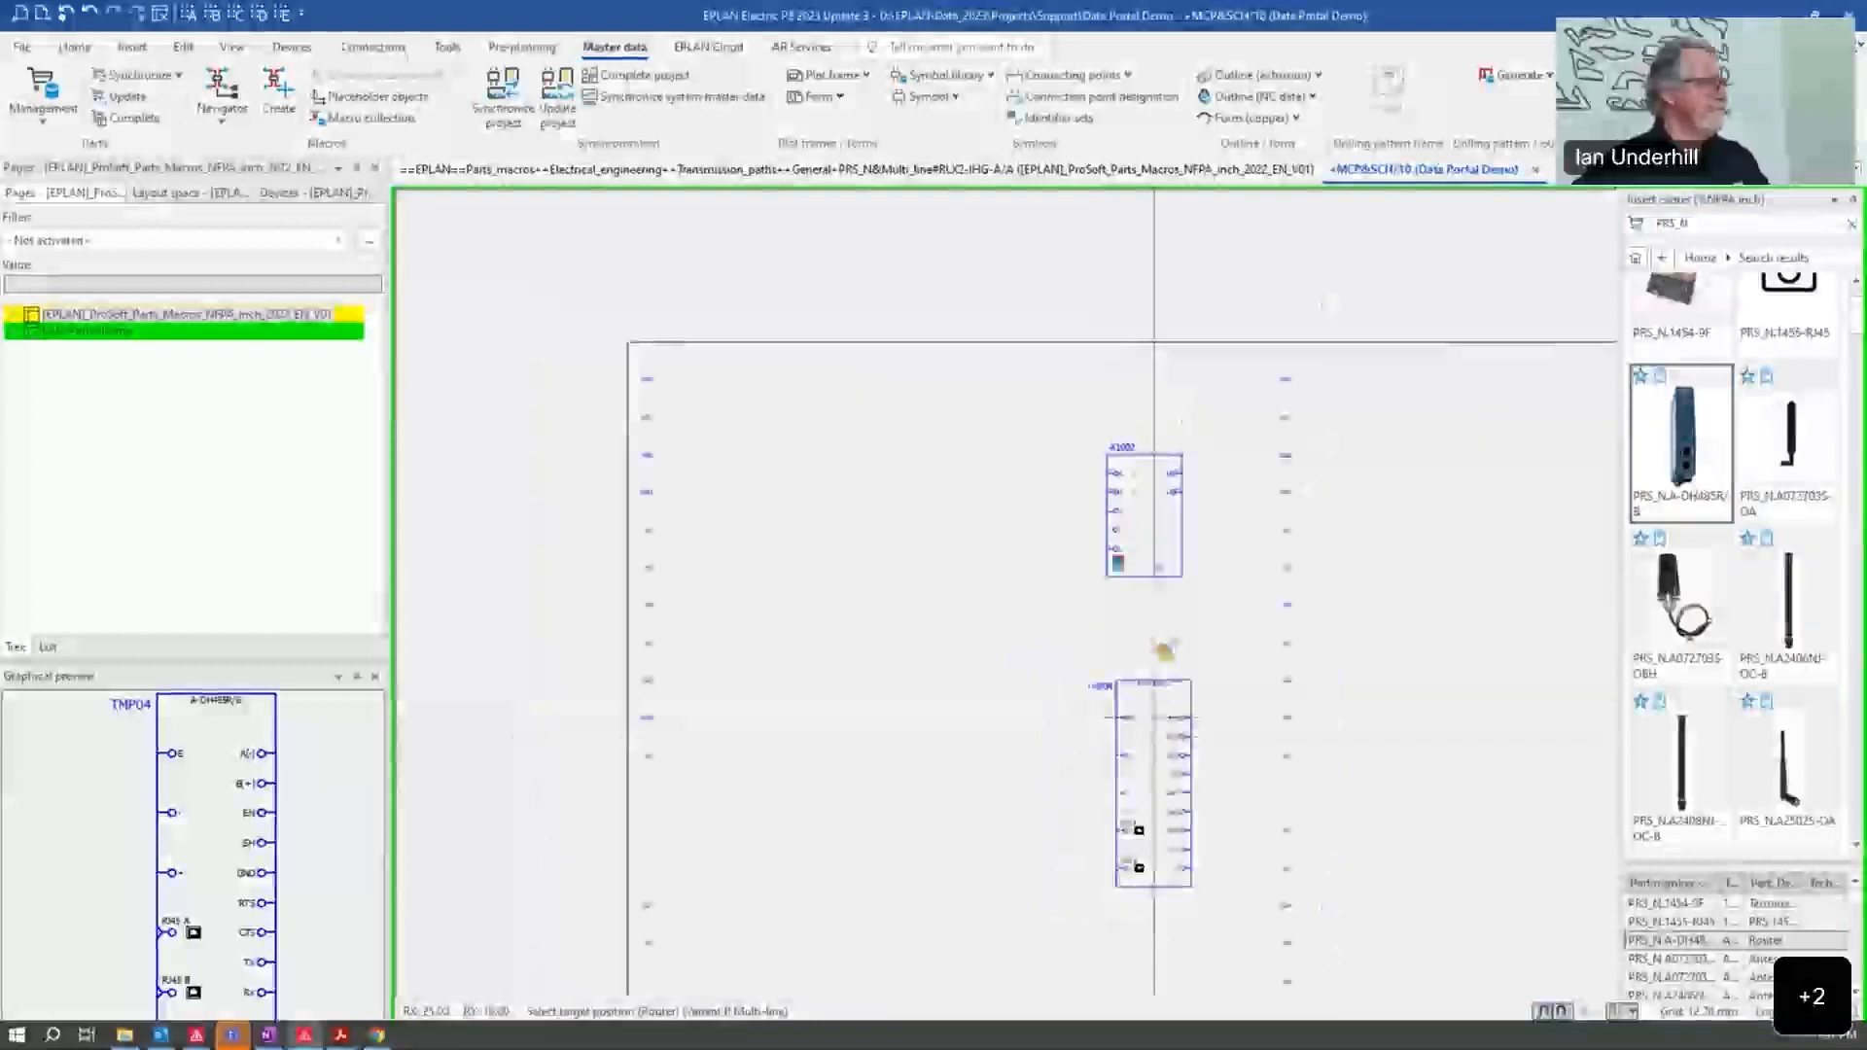
pyautogui.scroll(-3, 1163, 649)
pyautogui.click(1125, 531)
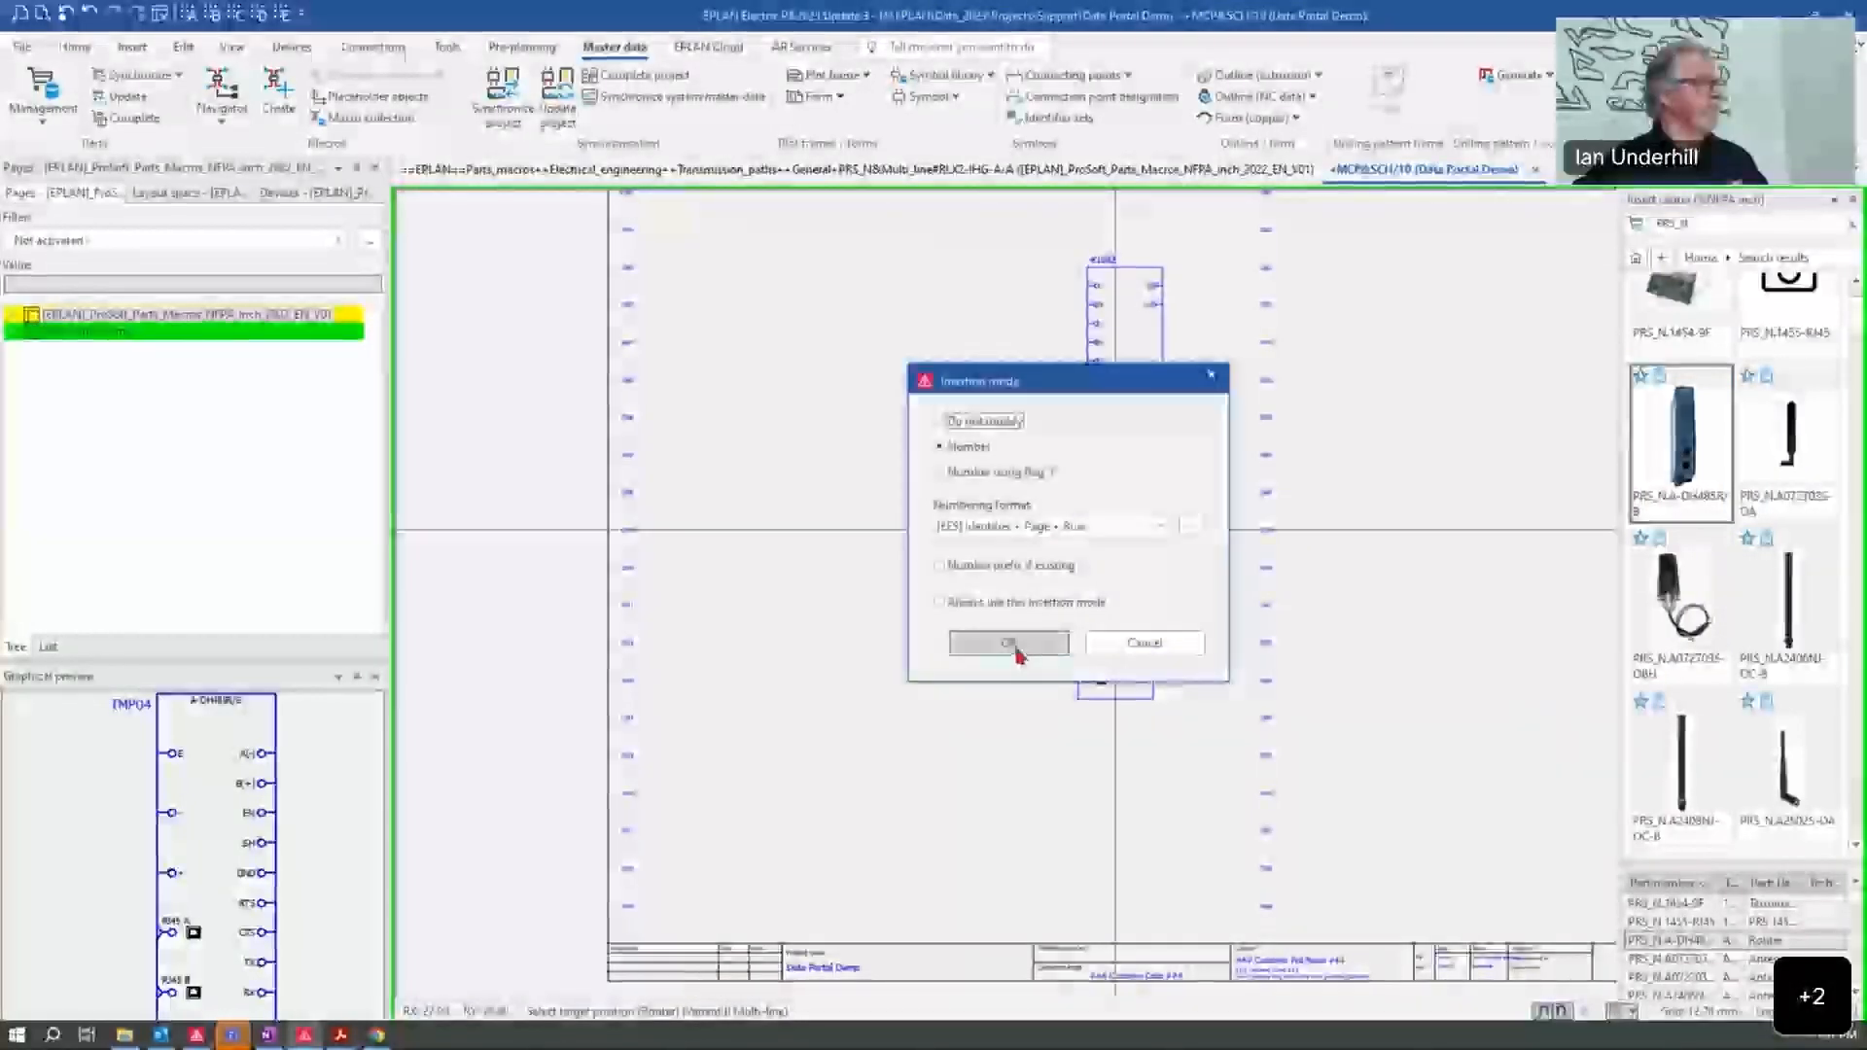
pyautogui.click(1016, 644)
# Step: Inspect the placed router's connection points and its assigned part number and parts data, and leave its properties unchanged
pyautogui.scroll(3, 1128, 713)
pyautogui.scroll(5, 1091, 826)
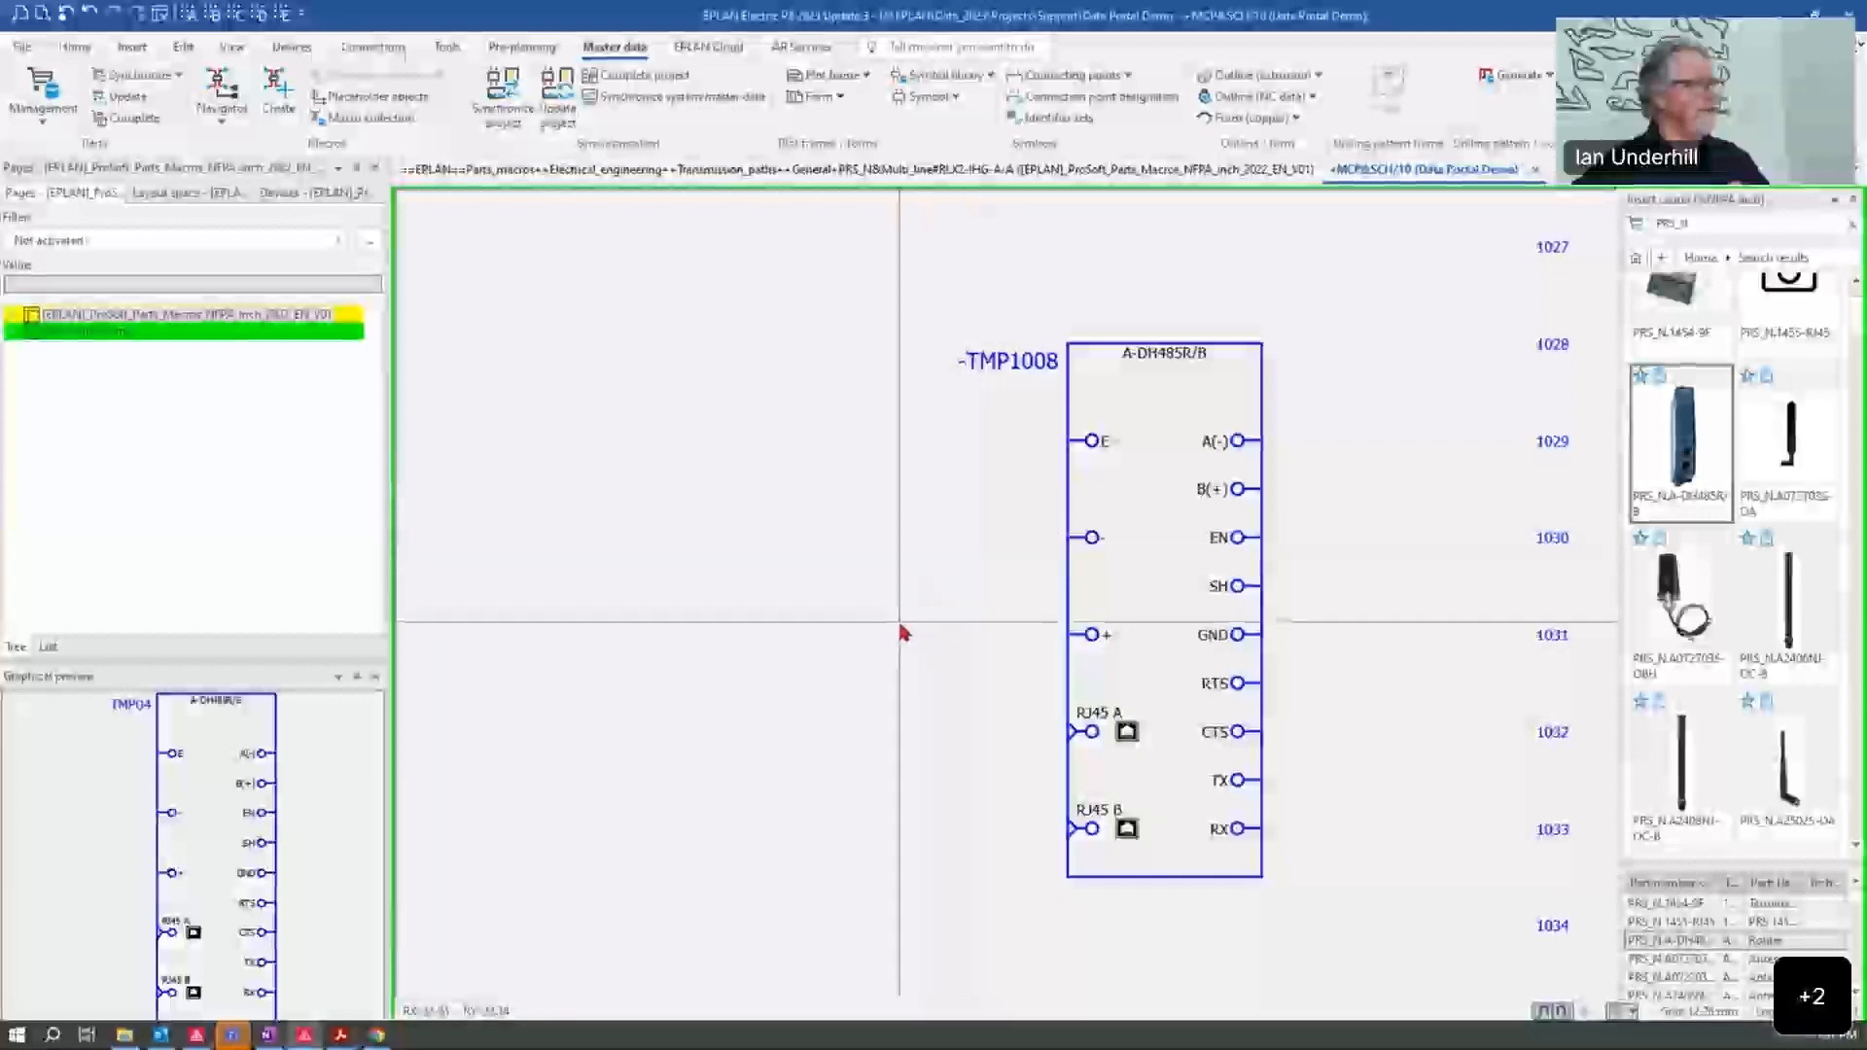
pyautogui.click(1216, 489)
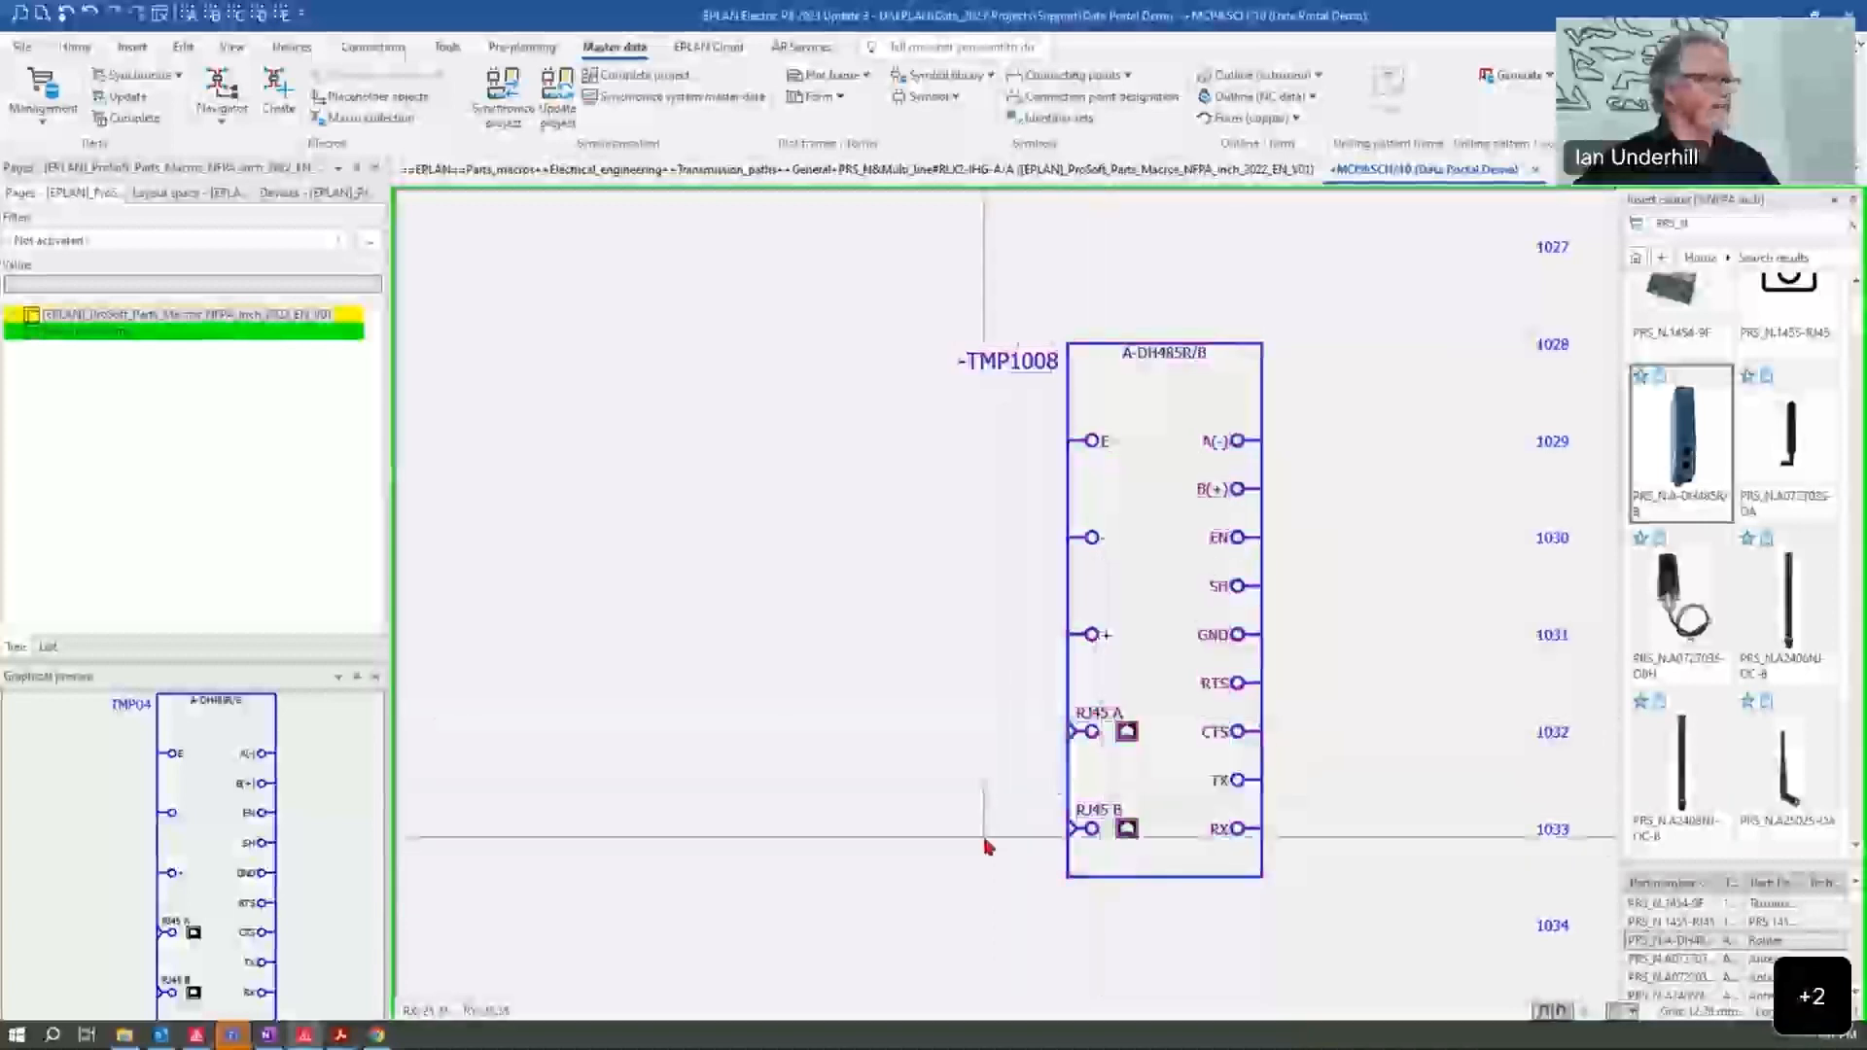
pyautogui.scroll(-3, 984, 846)
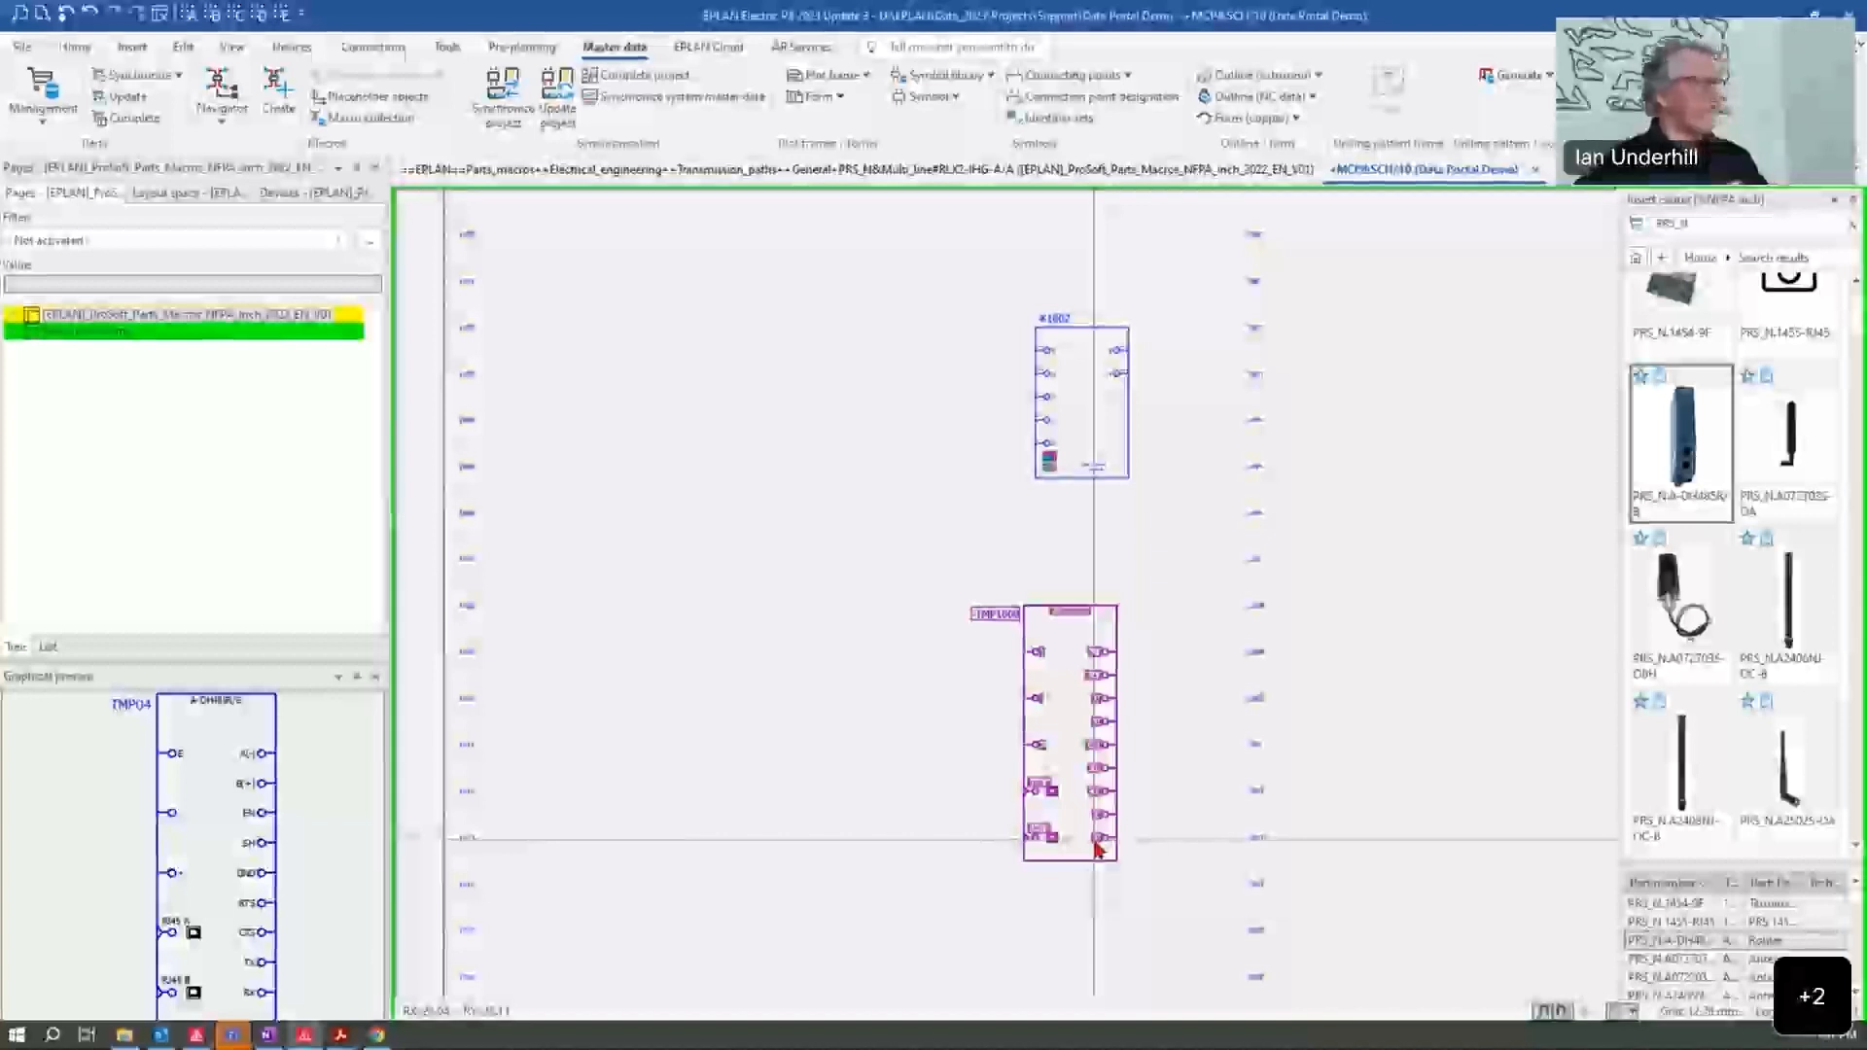
pyautogui.doubleClick(1050, 612)
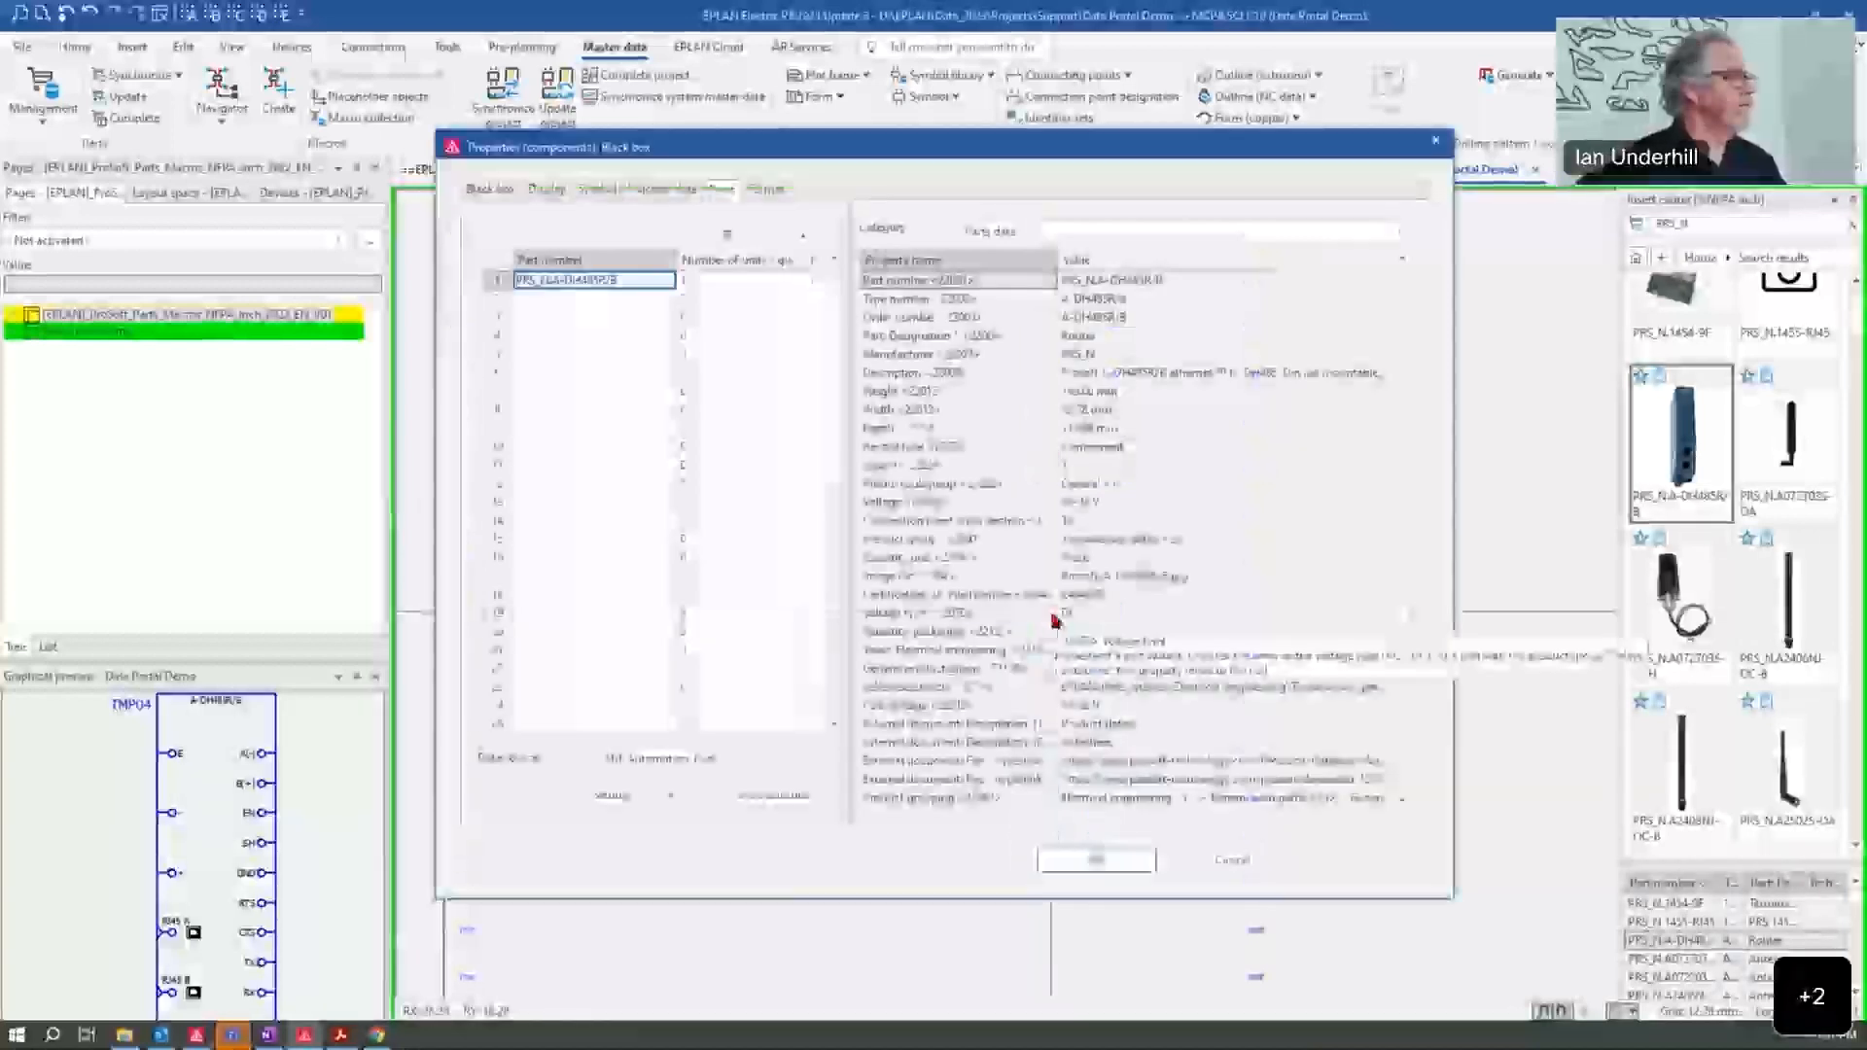
pyautogui.click(628, 283)
pyautogui.moveTo(628, 282); pyautogui.dragTo(555, 283)
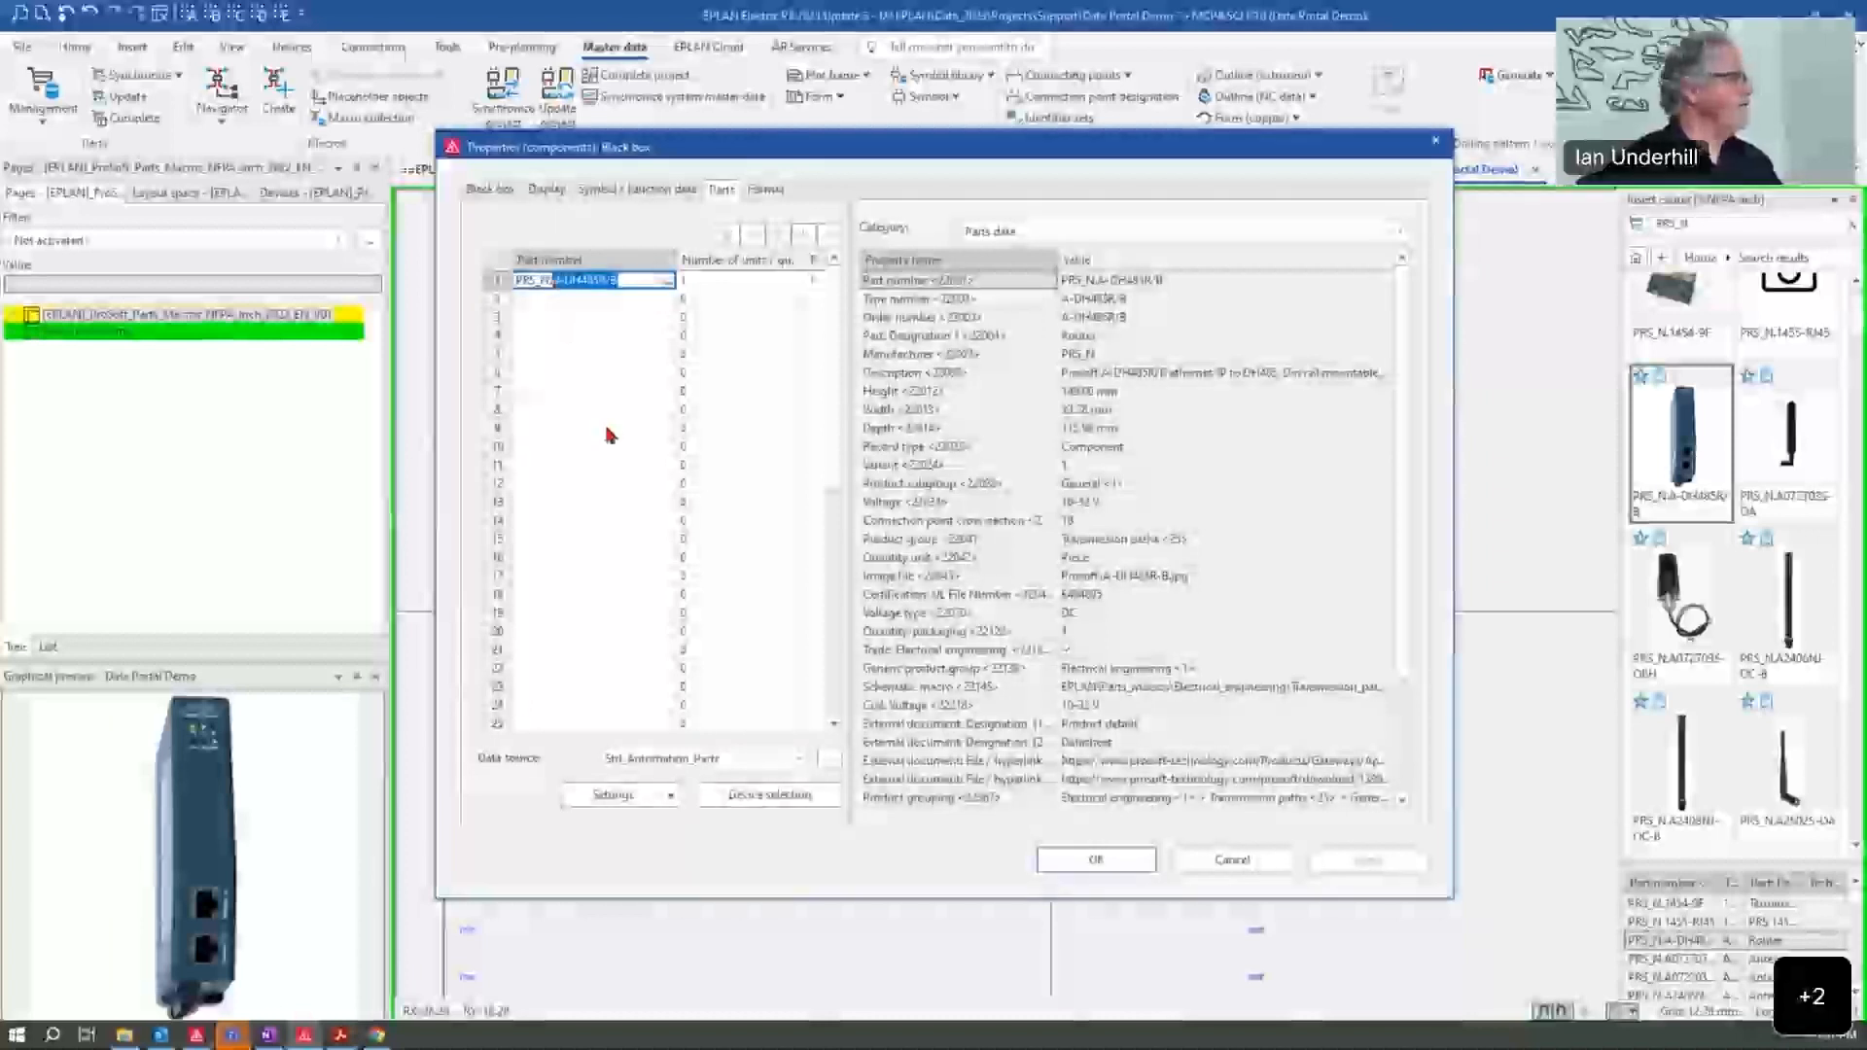
pyautogui.click(1233, 863)
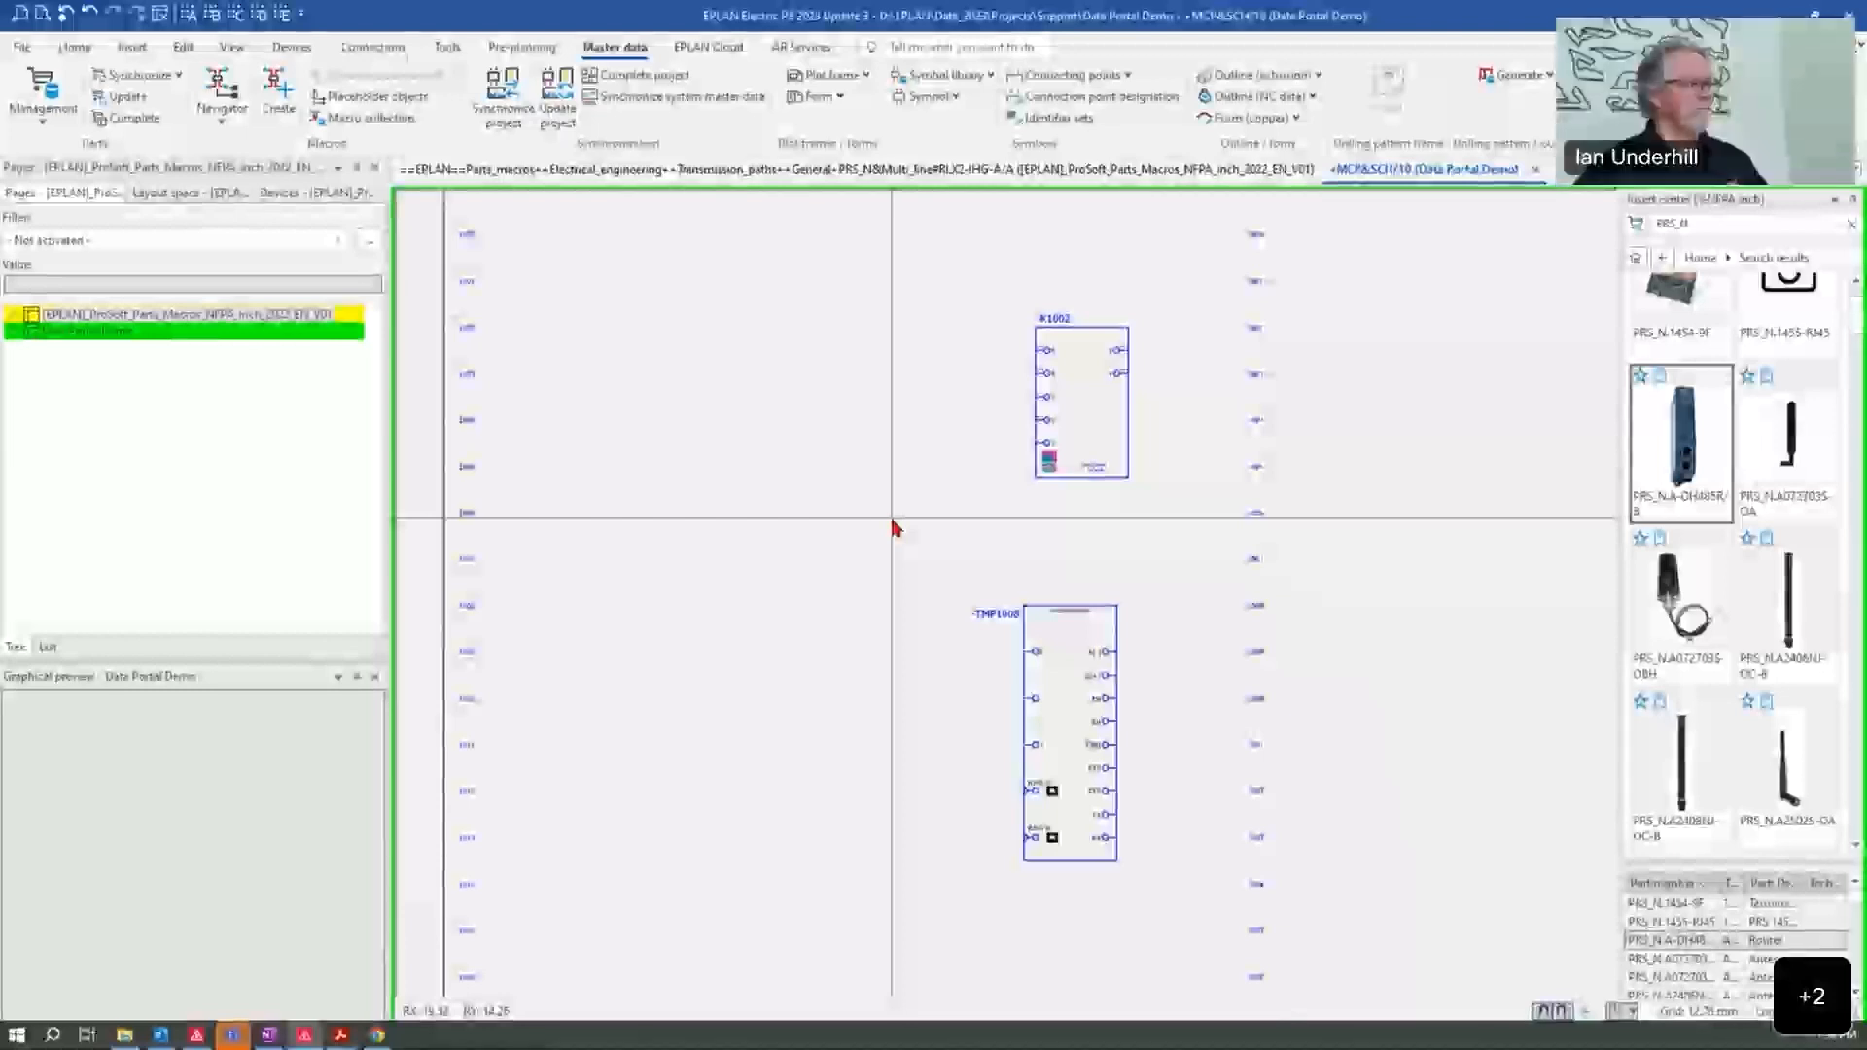
# Step: Check the downloaded ProSoft files in the Downloads folder and return to the schematic page in EPLAN
pyautogui.hotkey('alt', 'Tab')
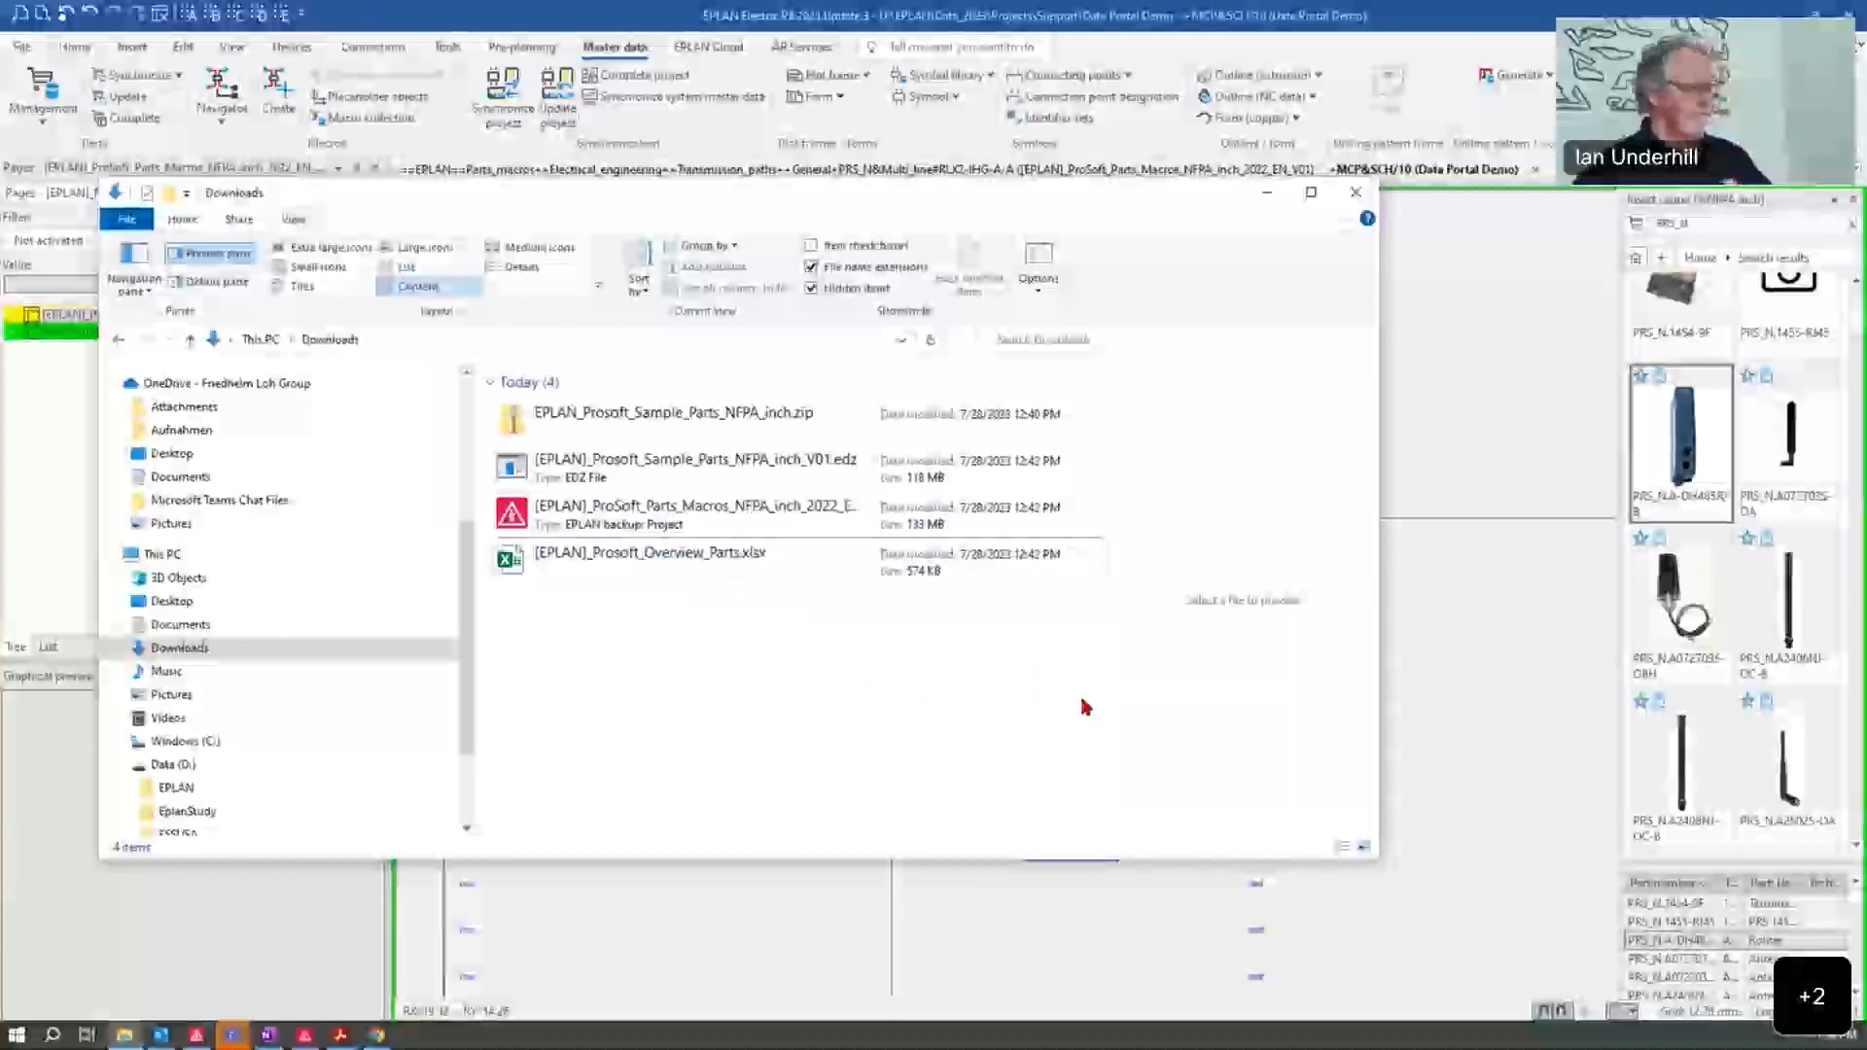
pyautogui.click(1441, 684)
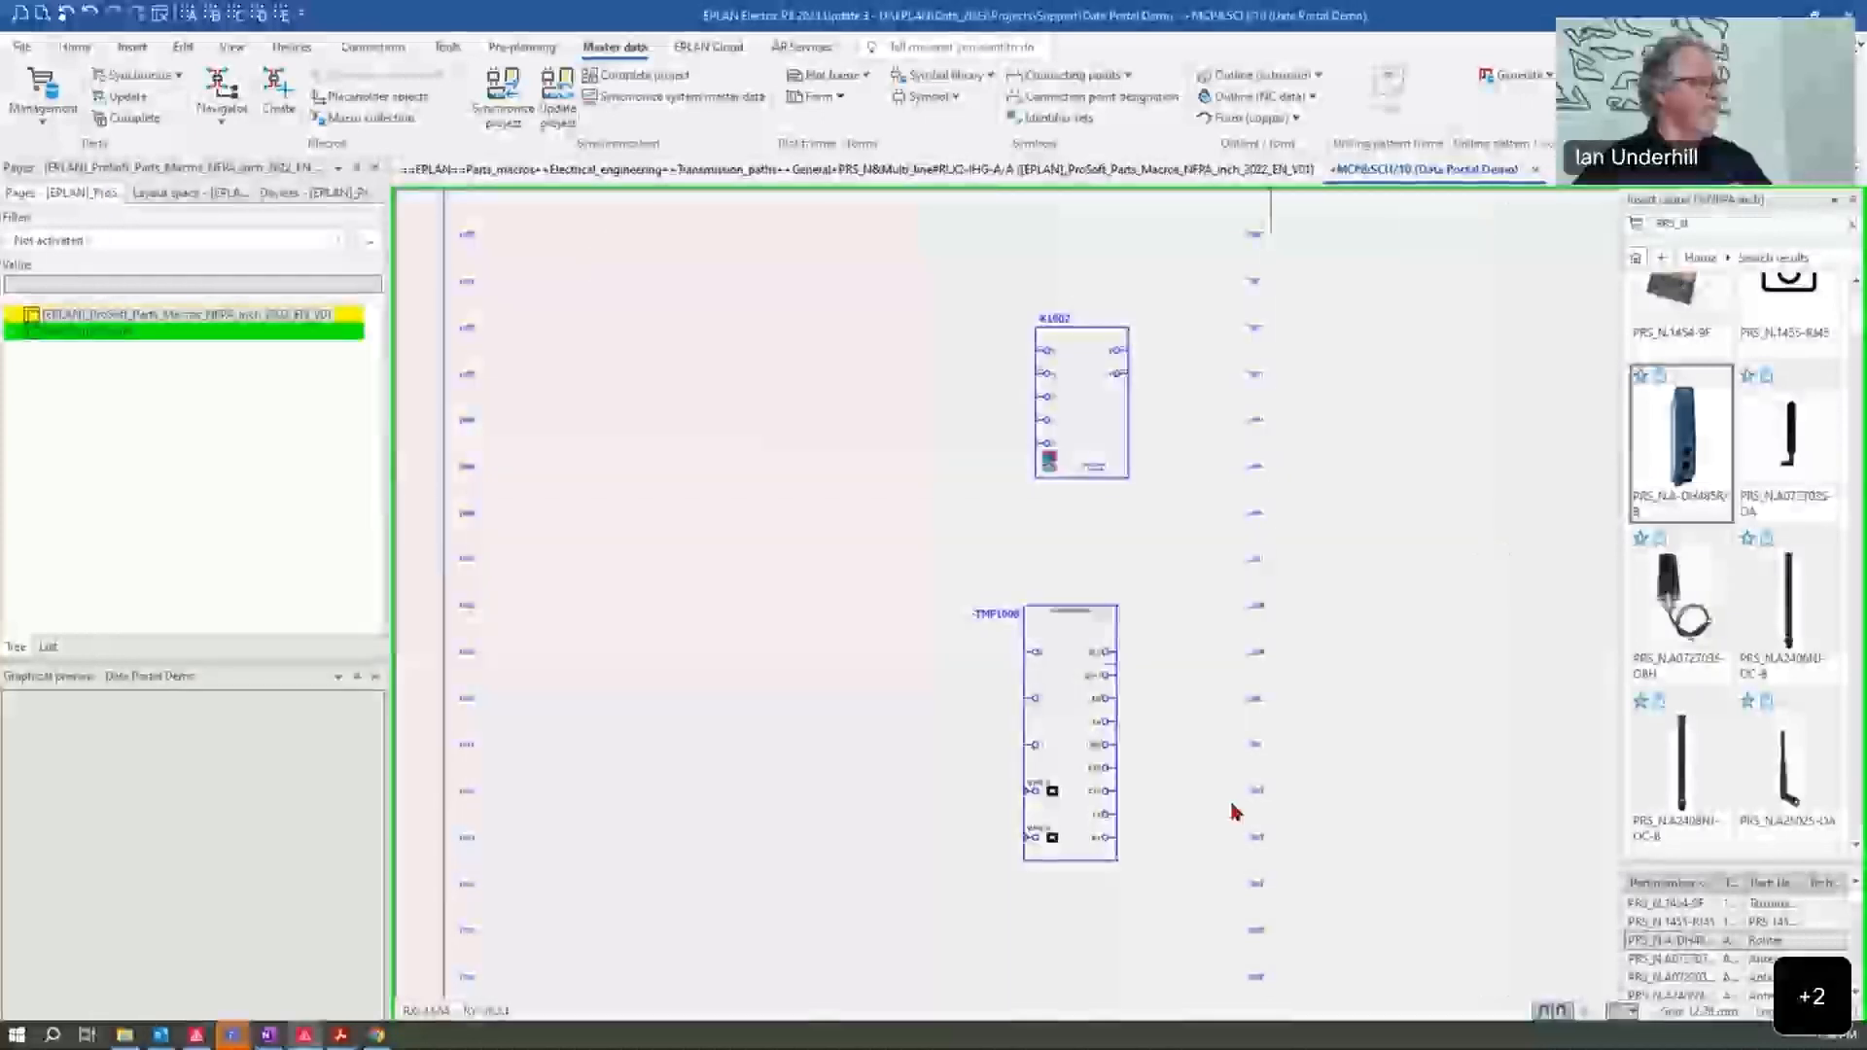
pyautogui.scroll(2, 1098, 917)
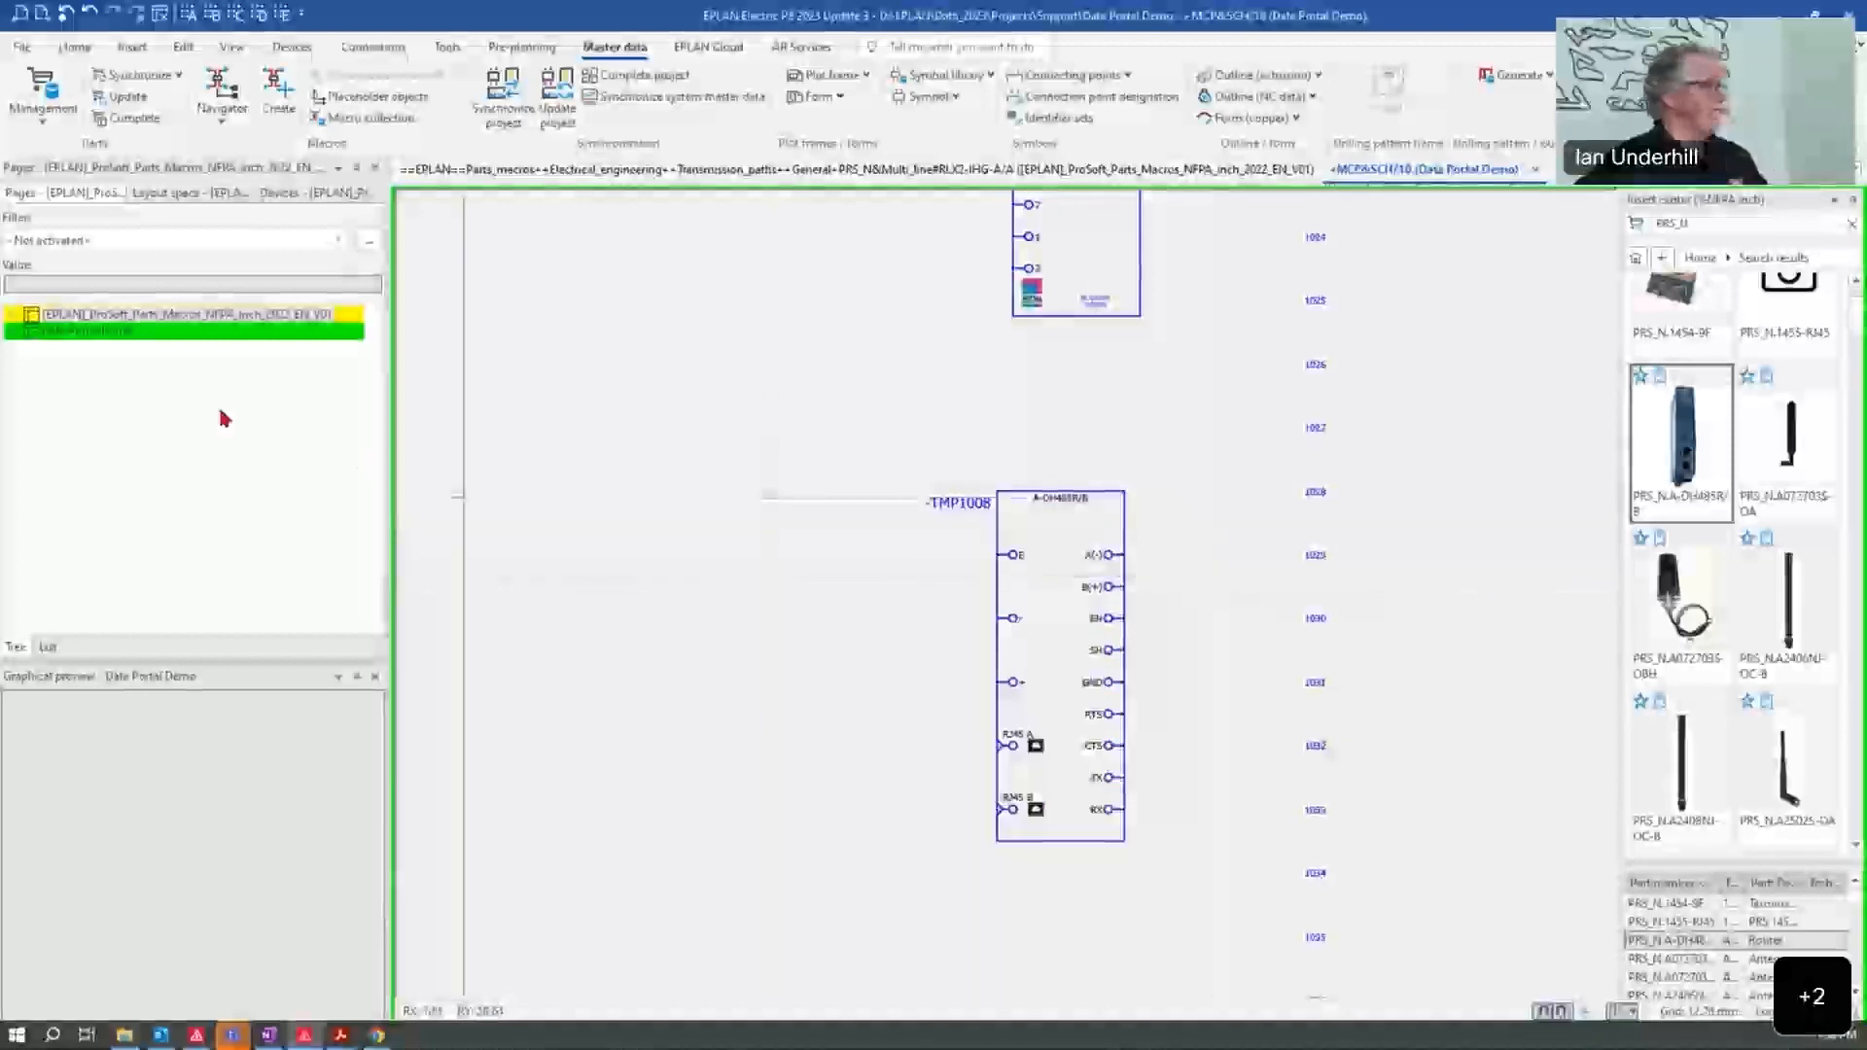
# Step: Expand the ProSoft NFPA macro project's page structure and locate the PRS_N pages under Transmission_paths
pyautogui.click(19, 317)
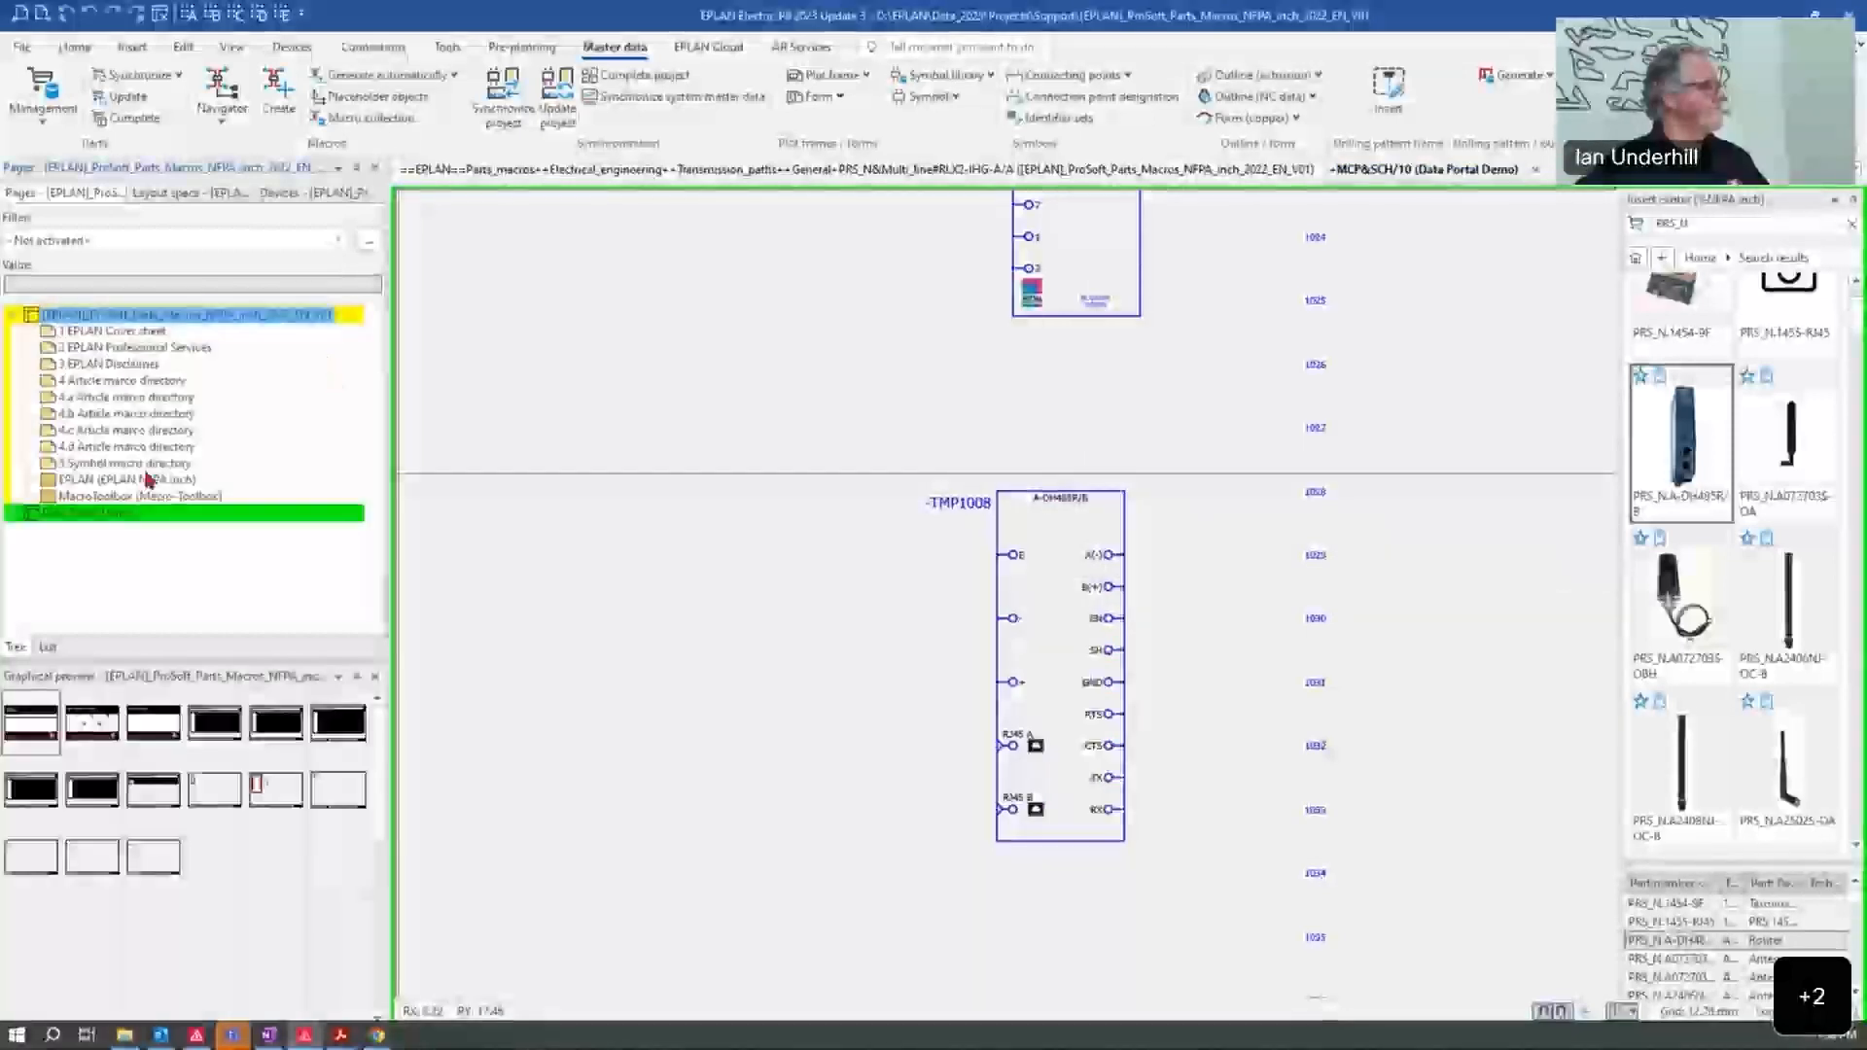
pyautogui.click(27, 481)
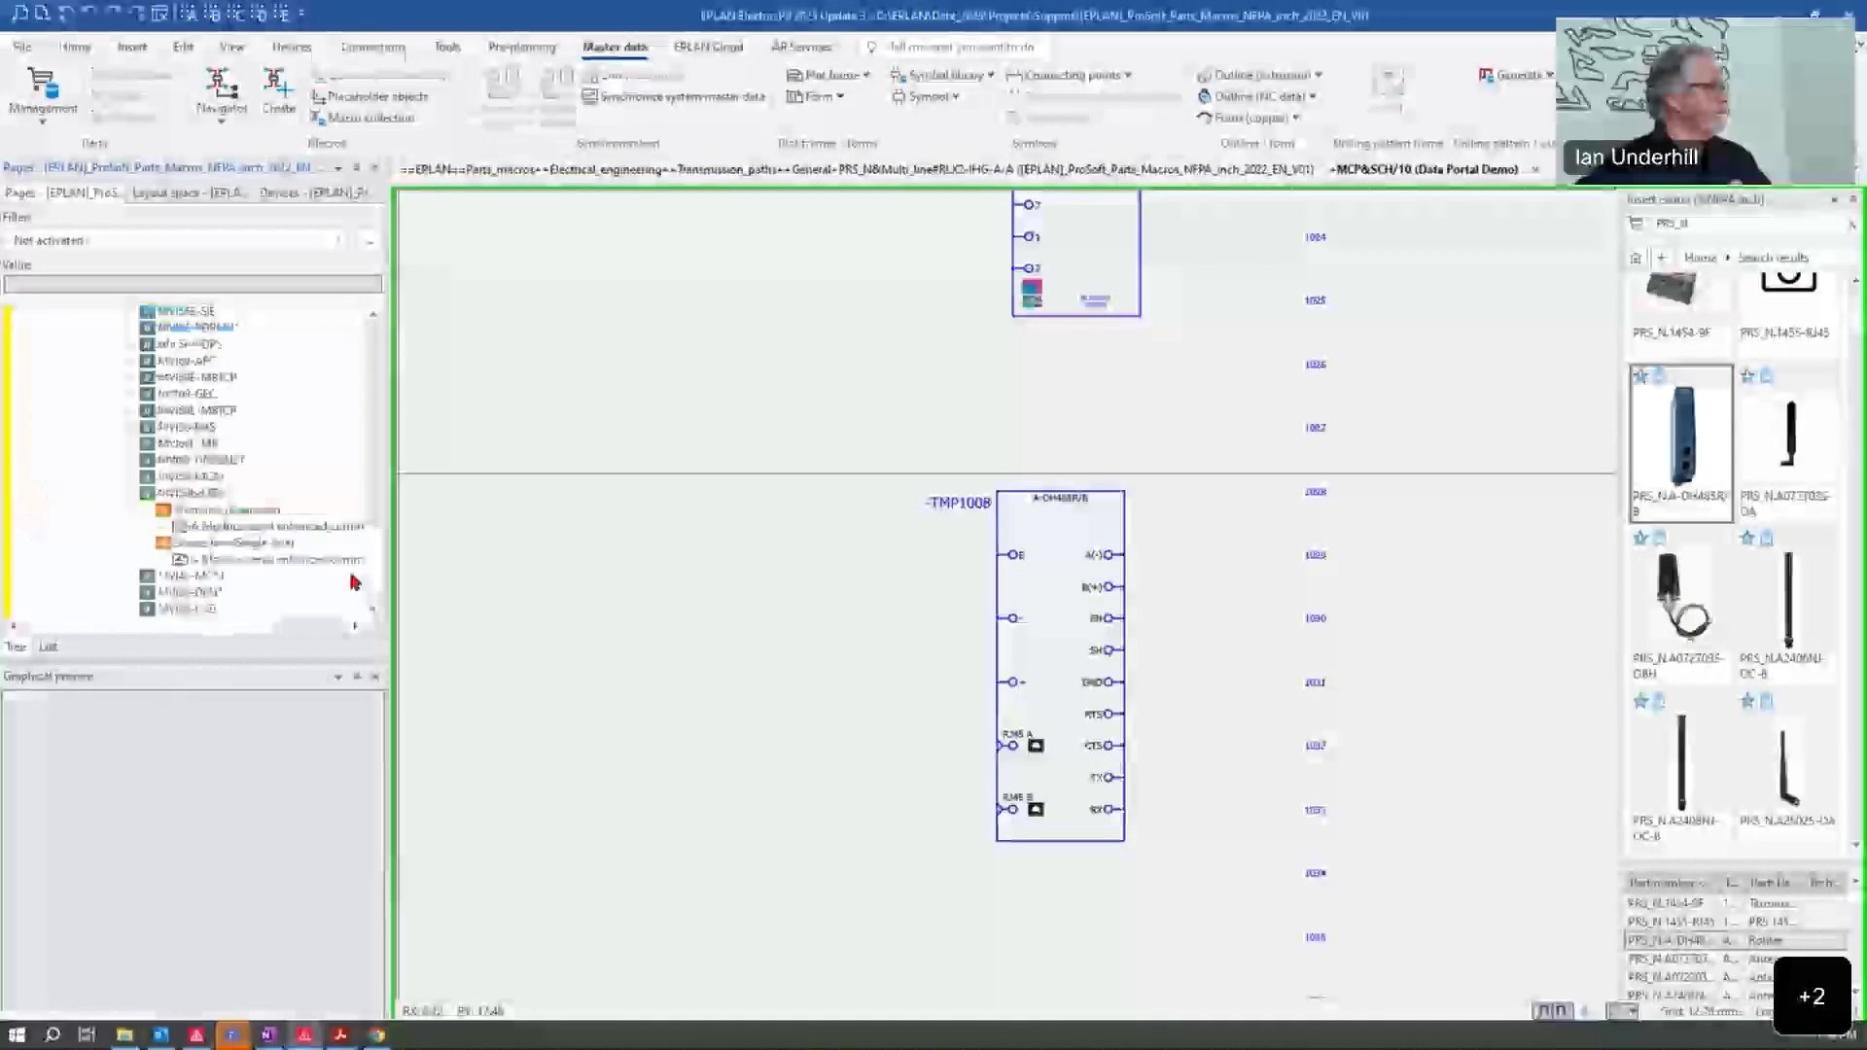
pyautogui.click(129, 495)
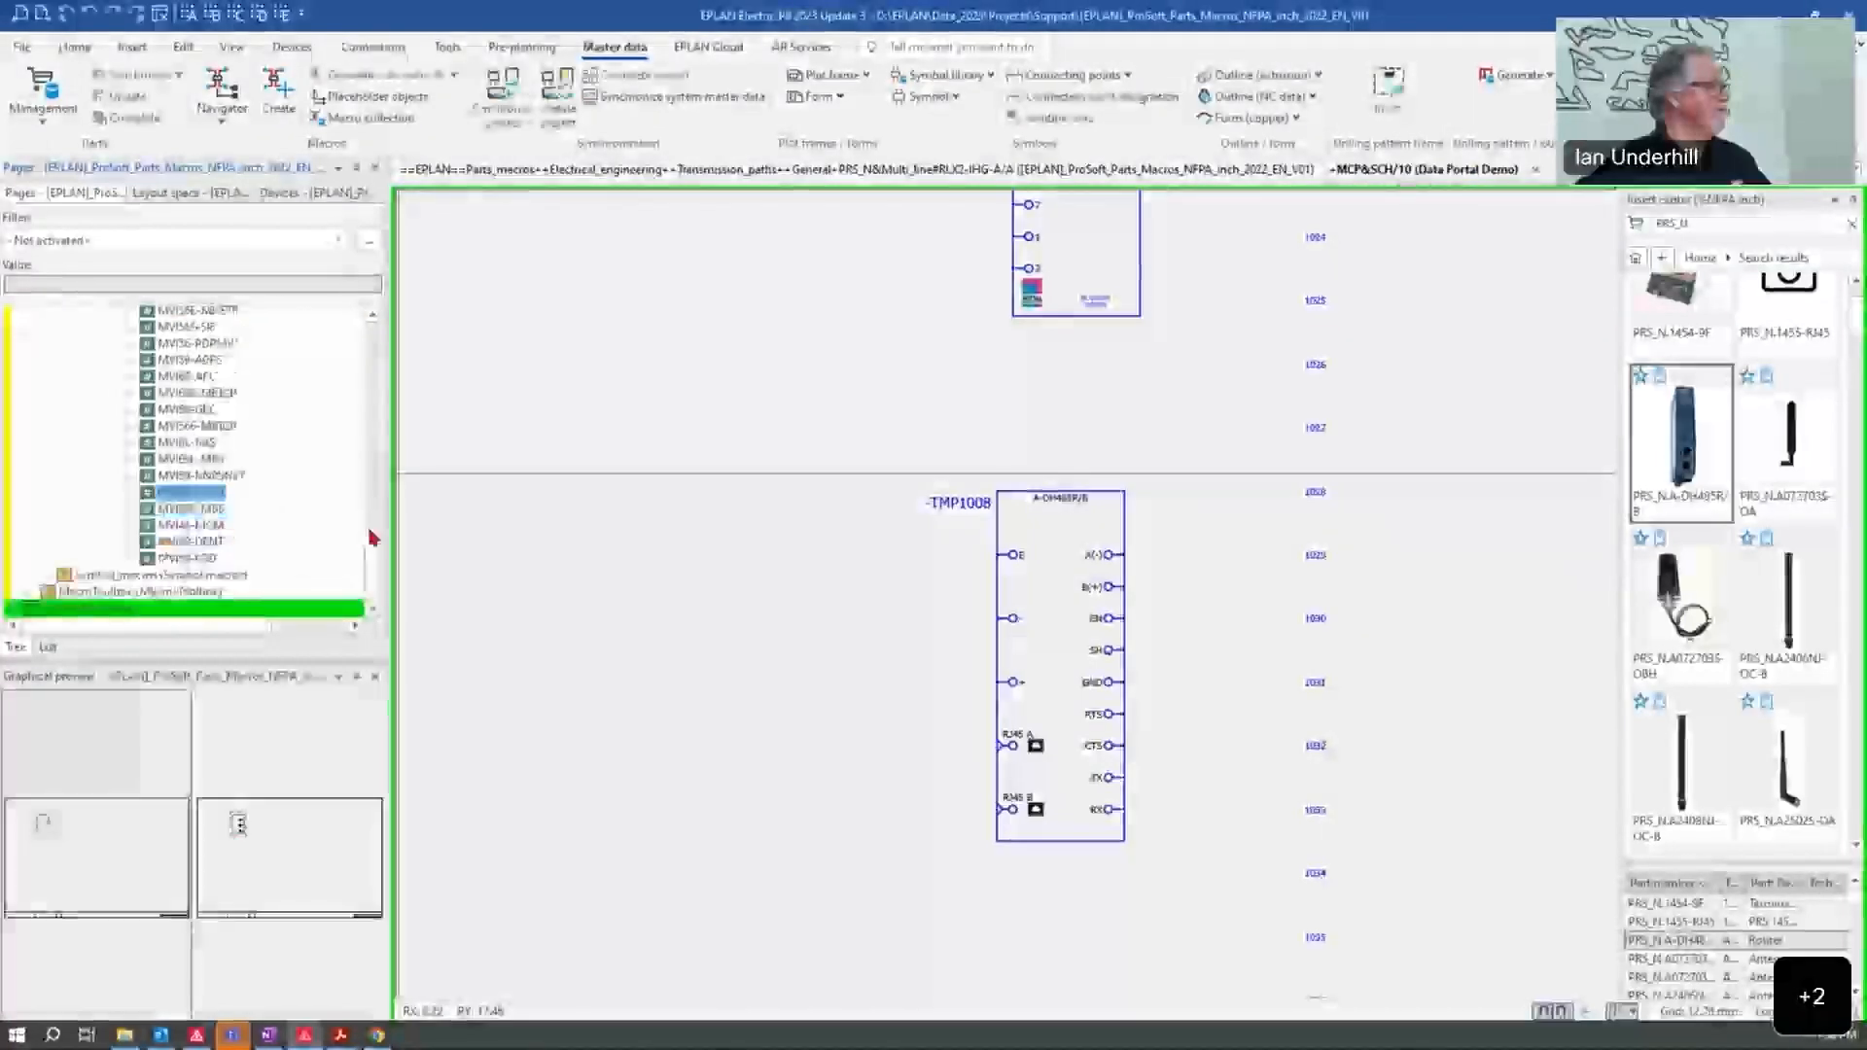
pyautogui.moveTo(374, 551); pyautogui.dragTo(379, 429)
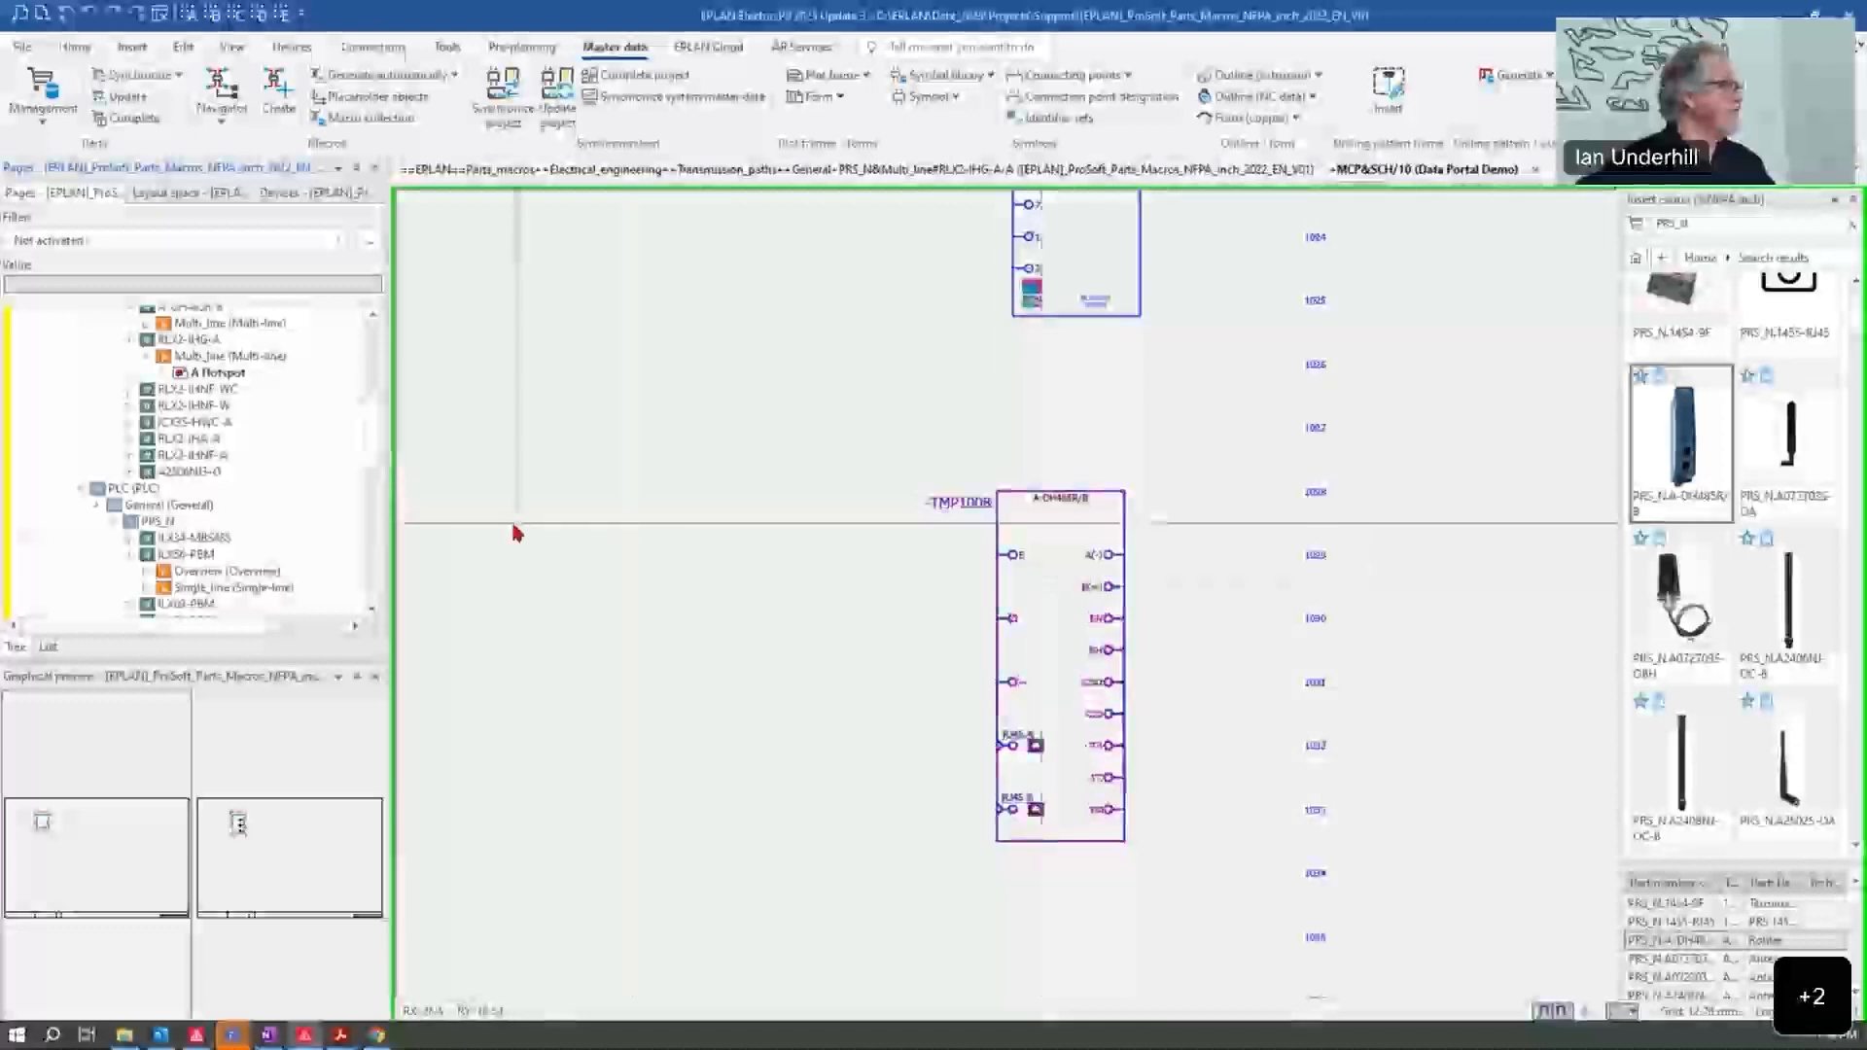
pyautogui.moveTo(374, 434); pyautogui.dragTo(379, 408)
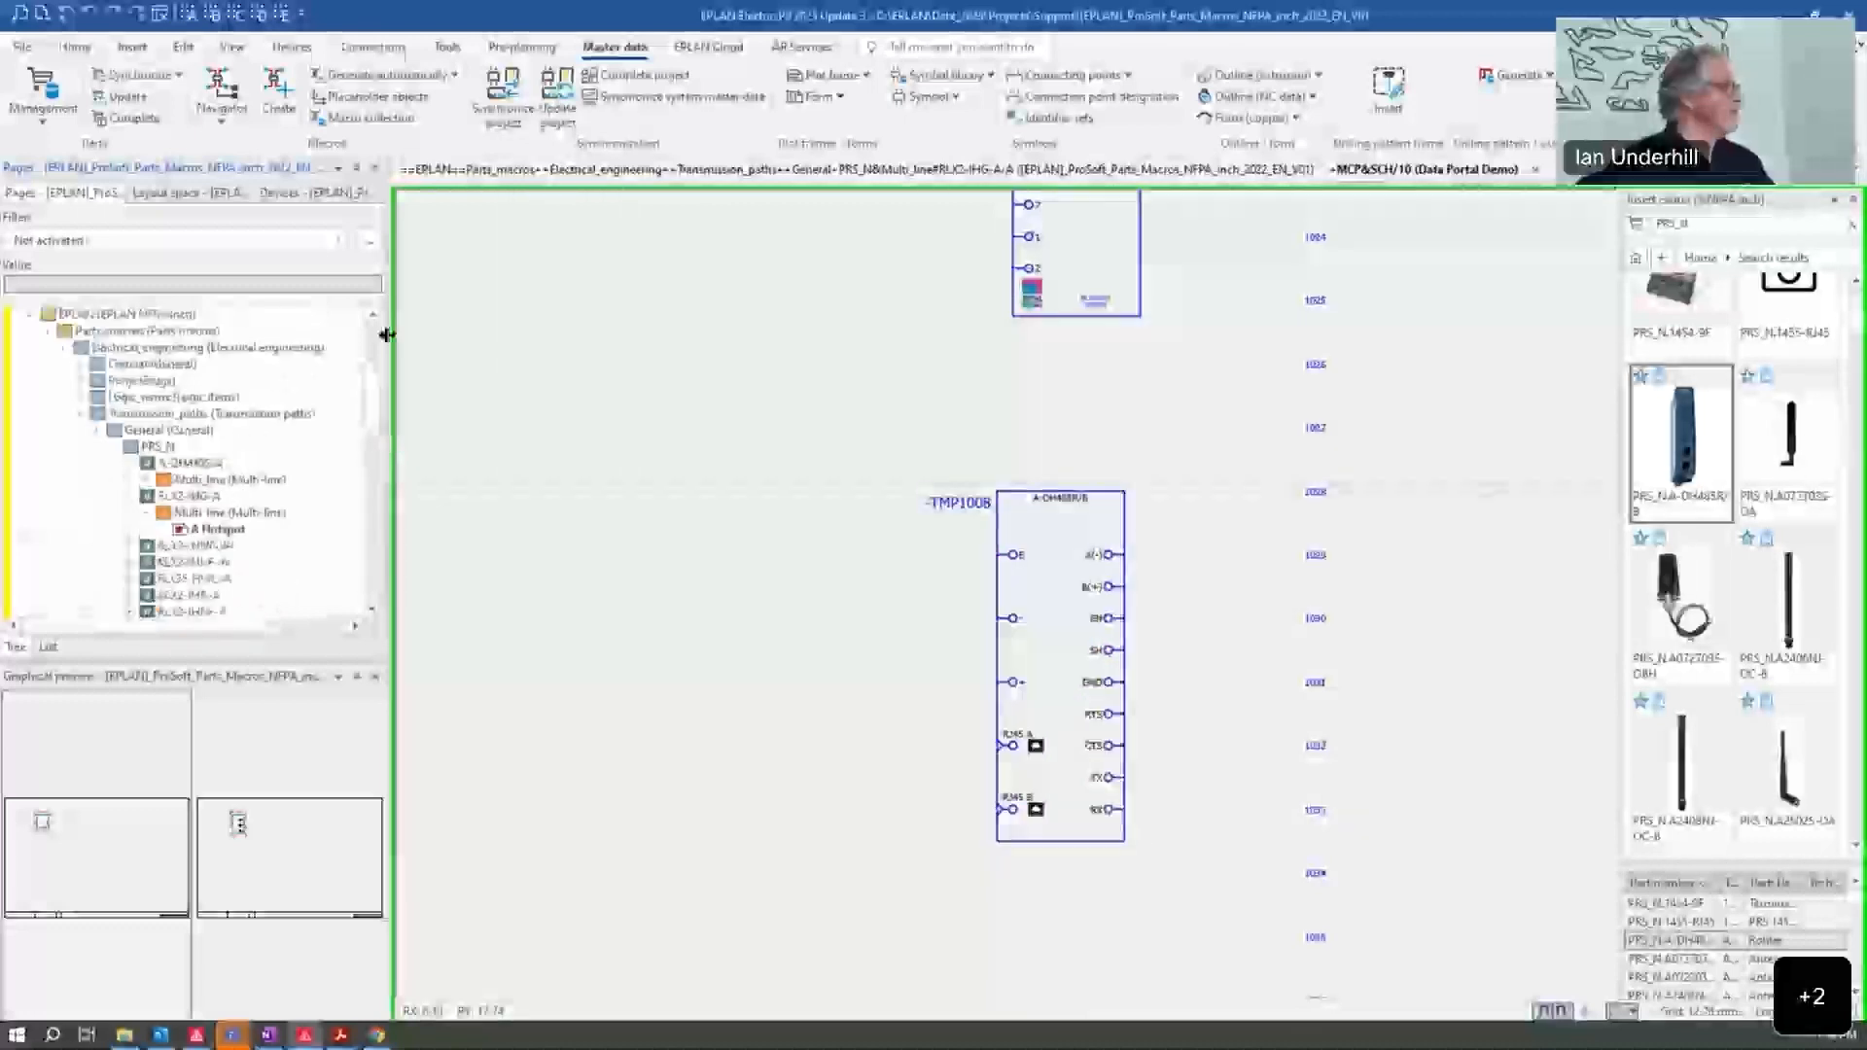
# Step: Collapse the RLX2-IHG-A pages, enlarge the page tree, and expand the A-DH485R/B multi-line branch to its router page
pyautogui.click(132, 497)
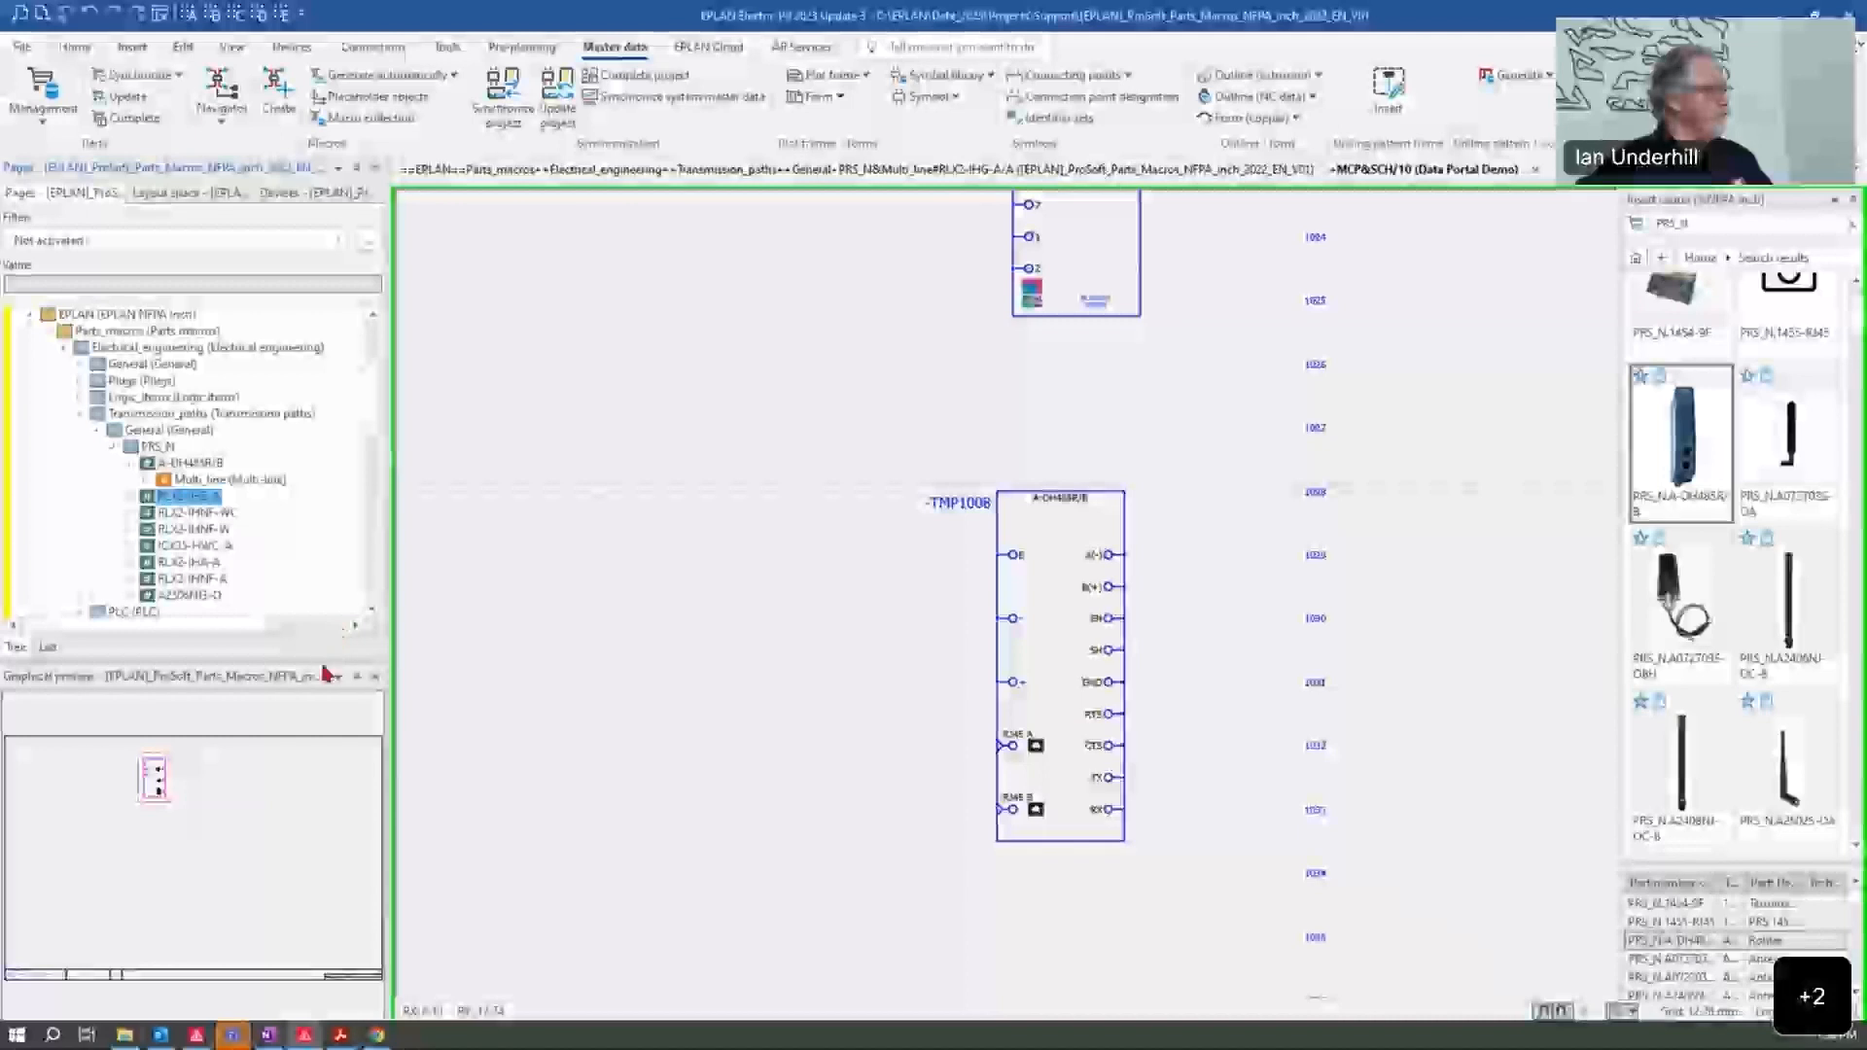
pyautogui.moveTo(325, 660); pyautogui.dragTo(340, 808)
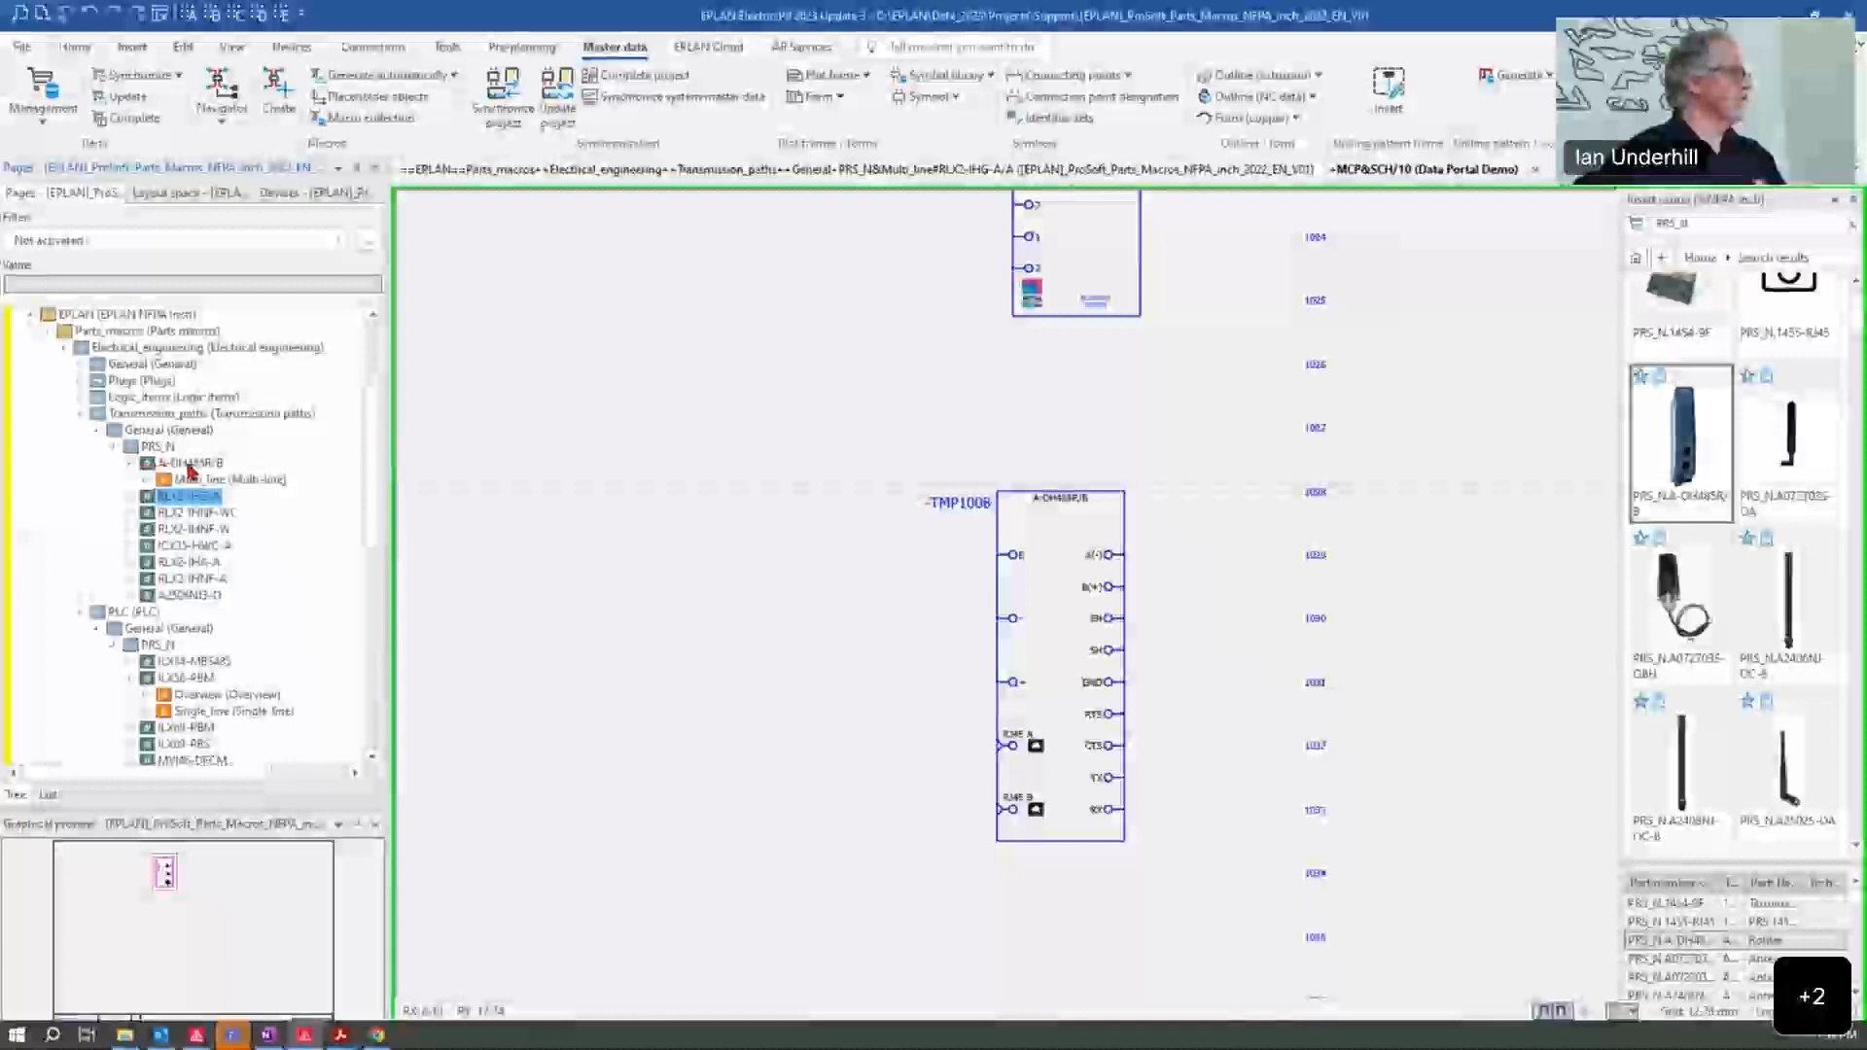
pyautogui.click(147, 481)
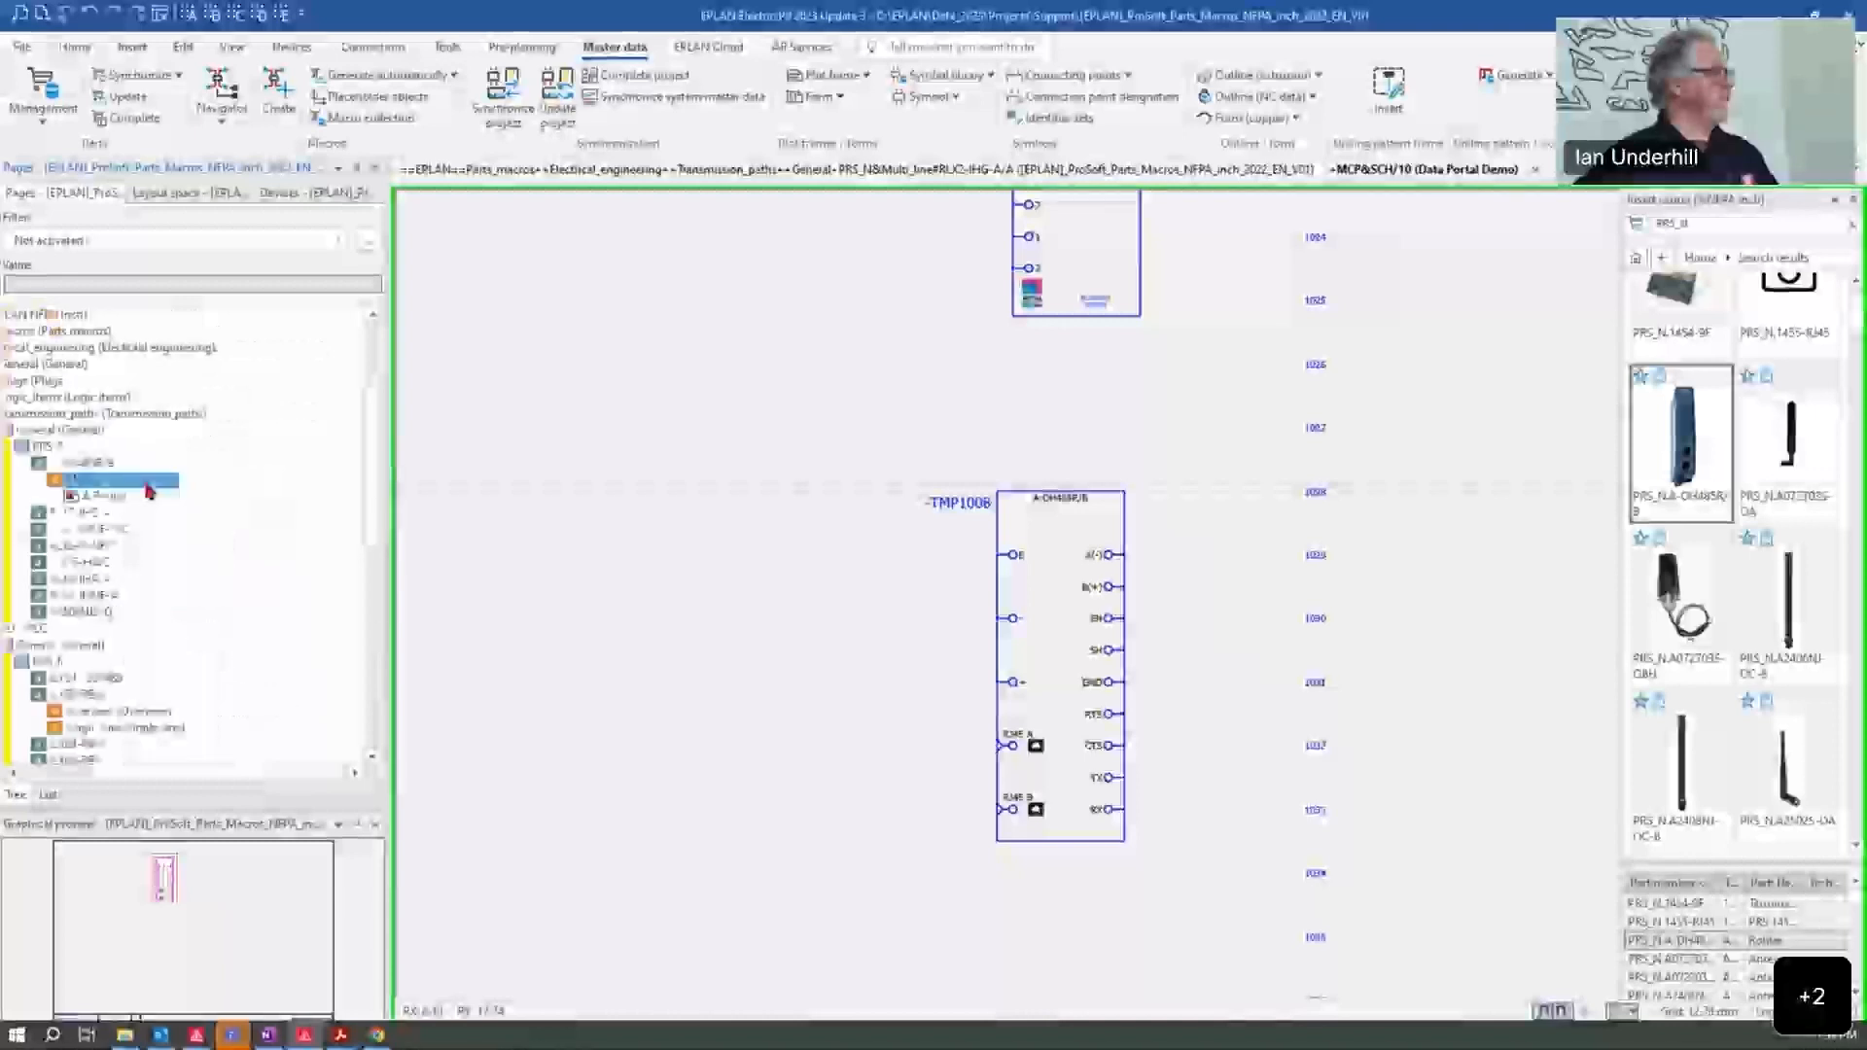
pyautogui.click(205, 773)
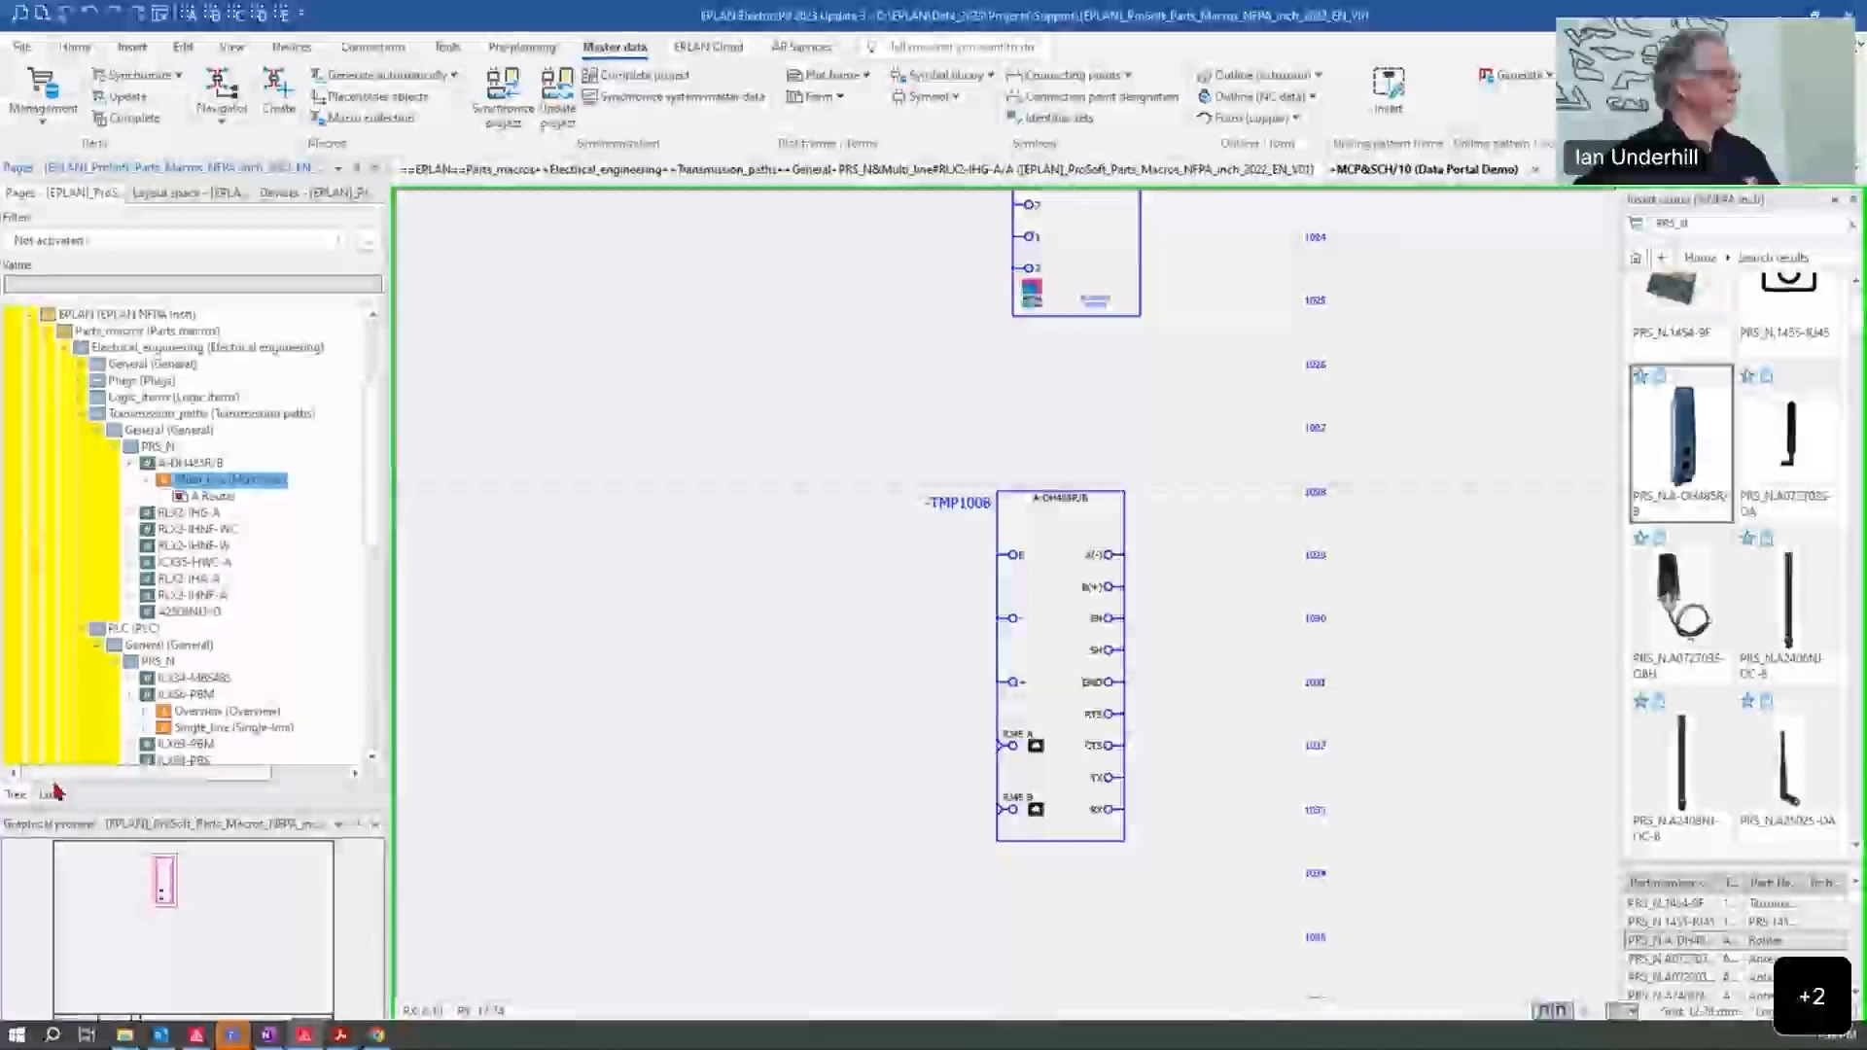
# Step: On the A-DH485R/B multi-line router macro page, set the black box's property arrangement to Top center, outside, 0°
pyautogui.doubleClick(220, 497)
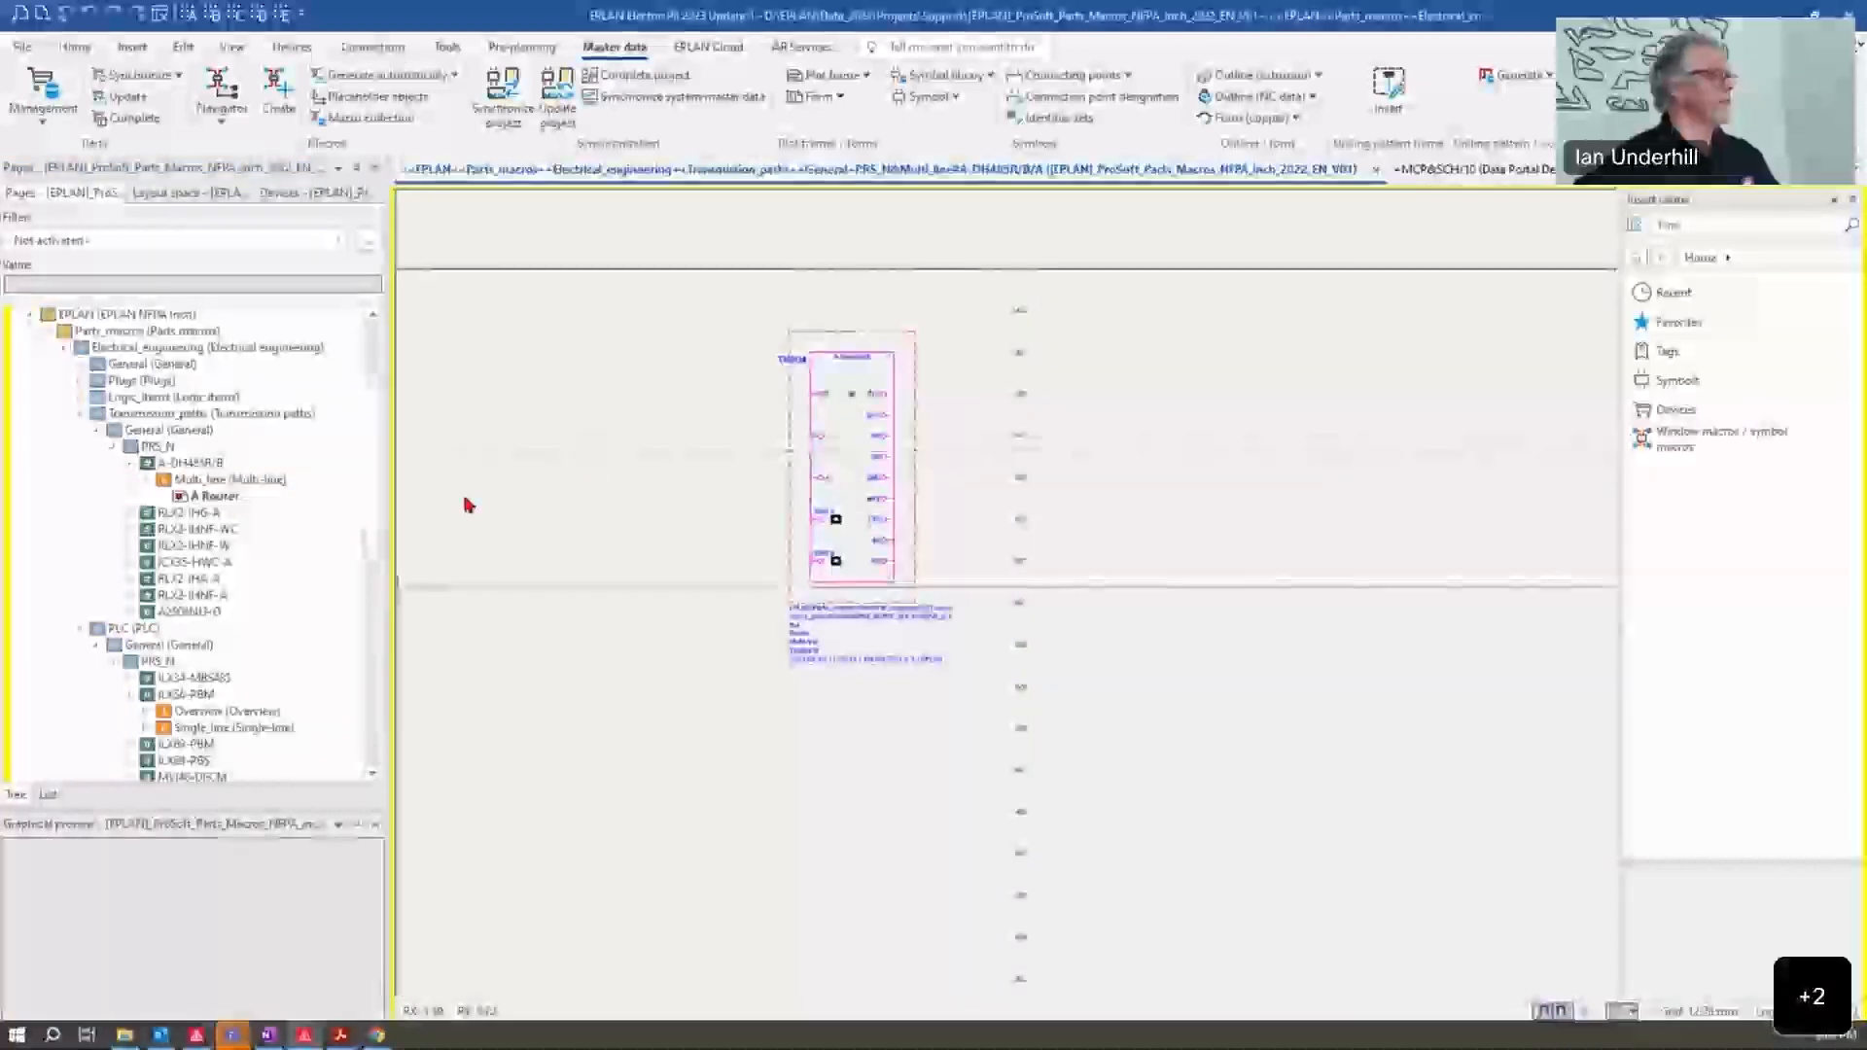
pyautogui.scroll(5, 620, 483)
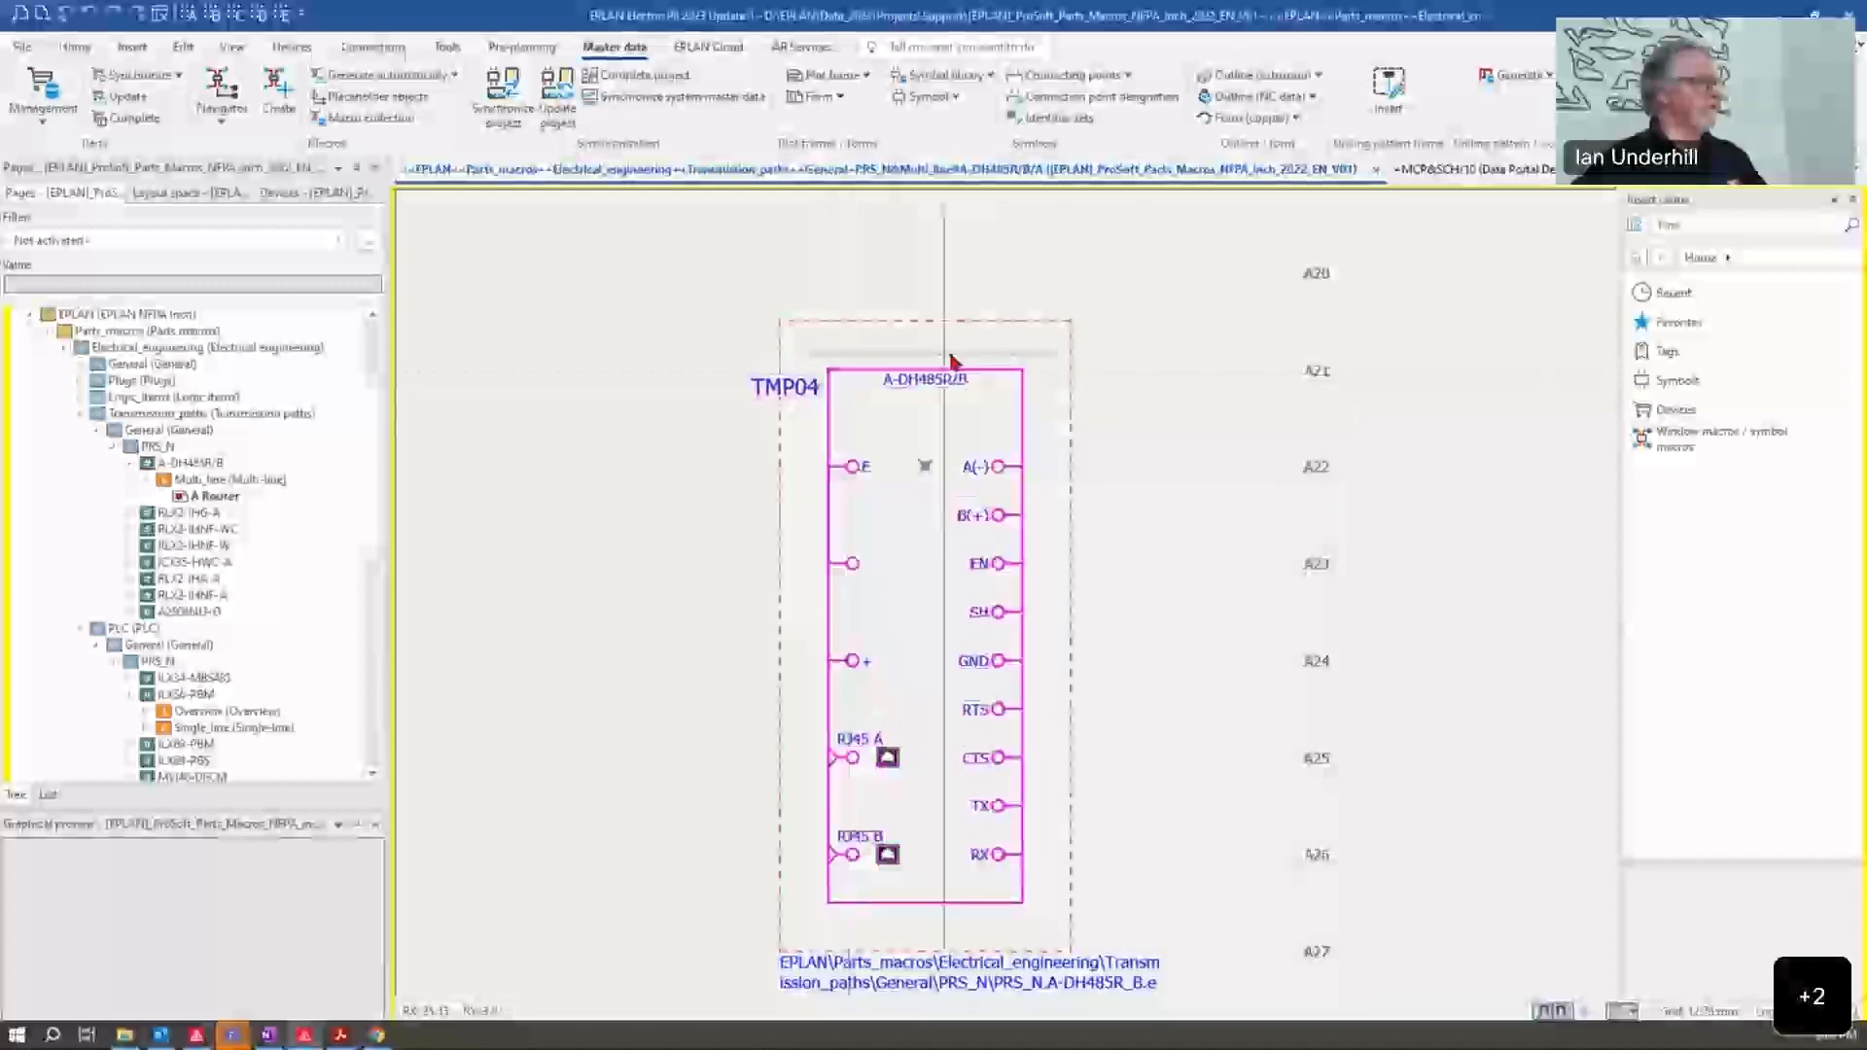
pyautogui.doubleClick(852, 370)
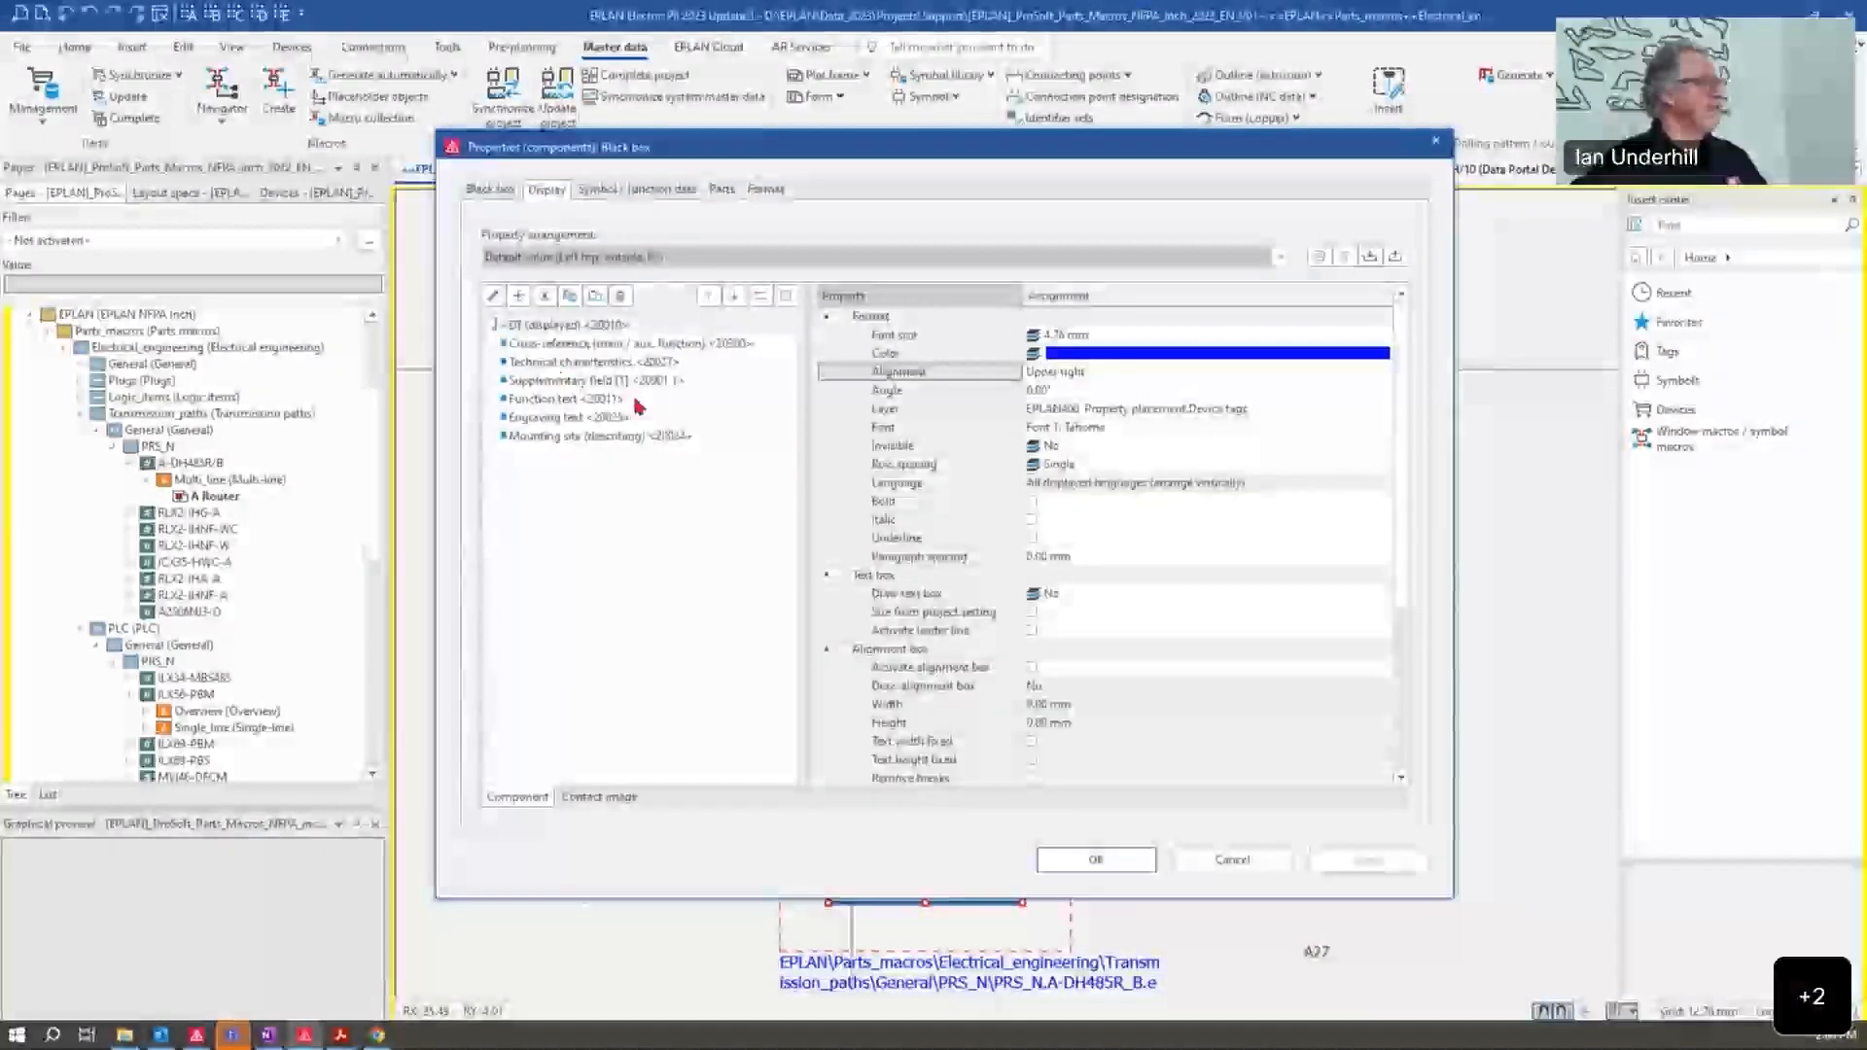
pyautogui.click(602, 258)
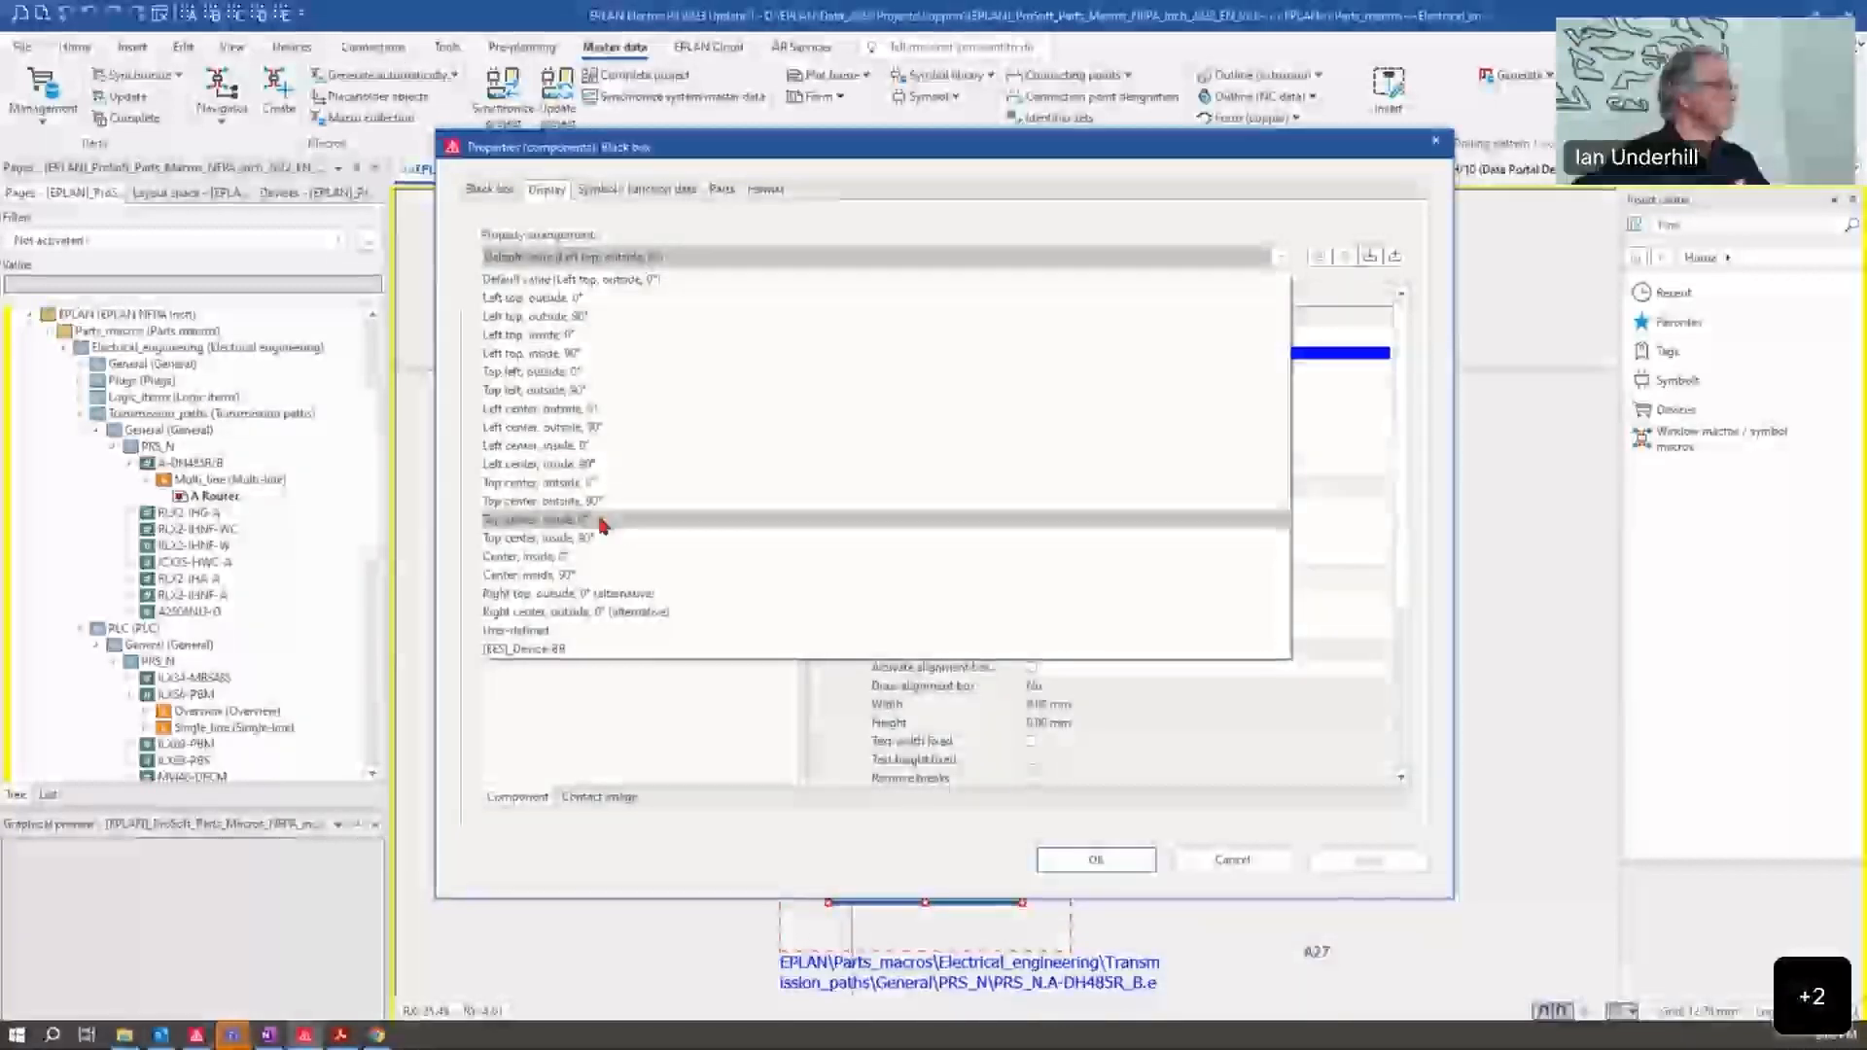
pyautogui.click(603, 484)
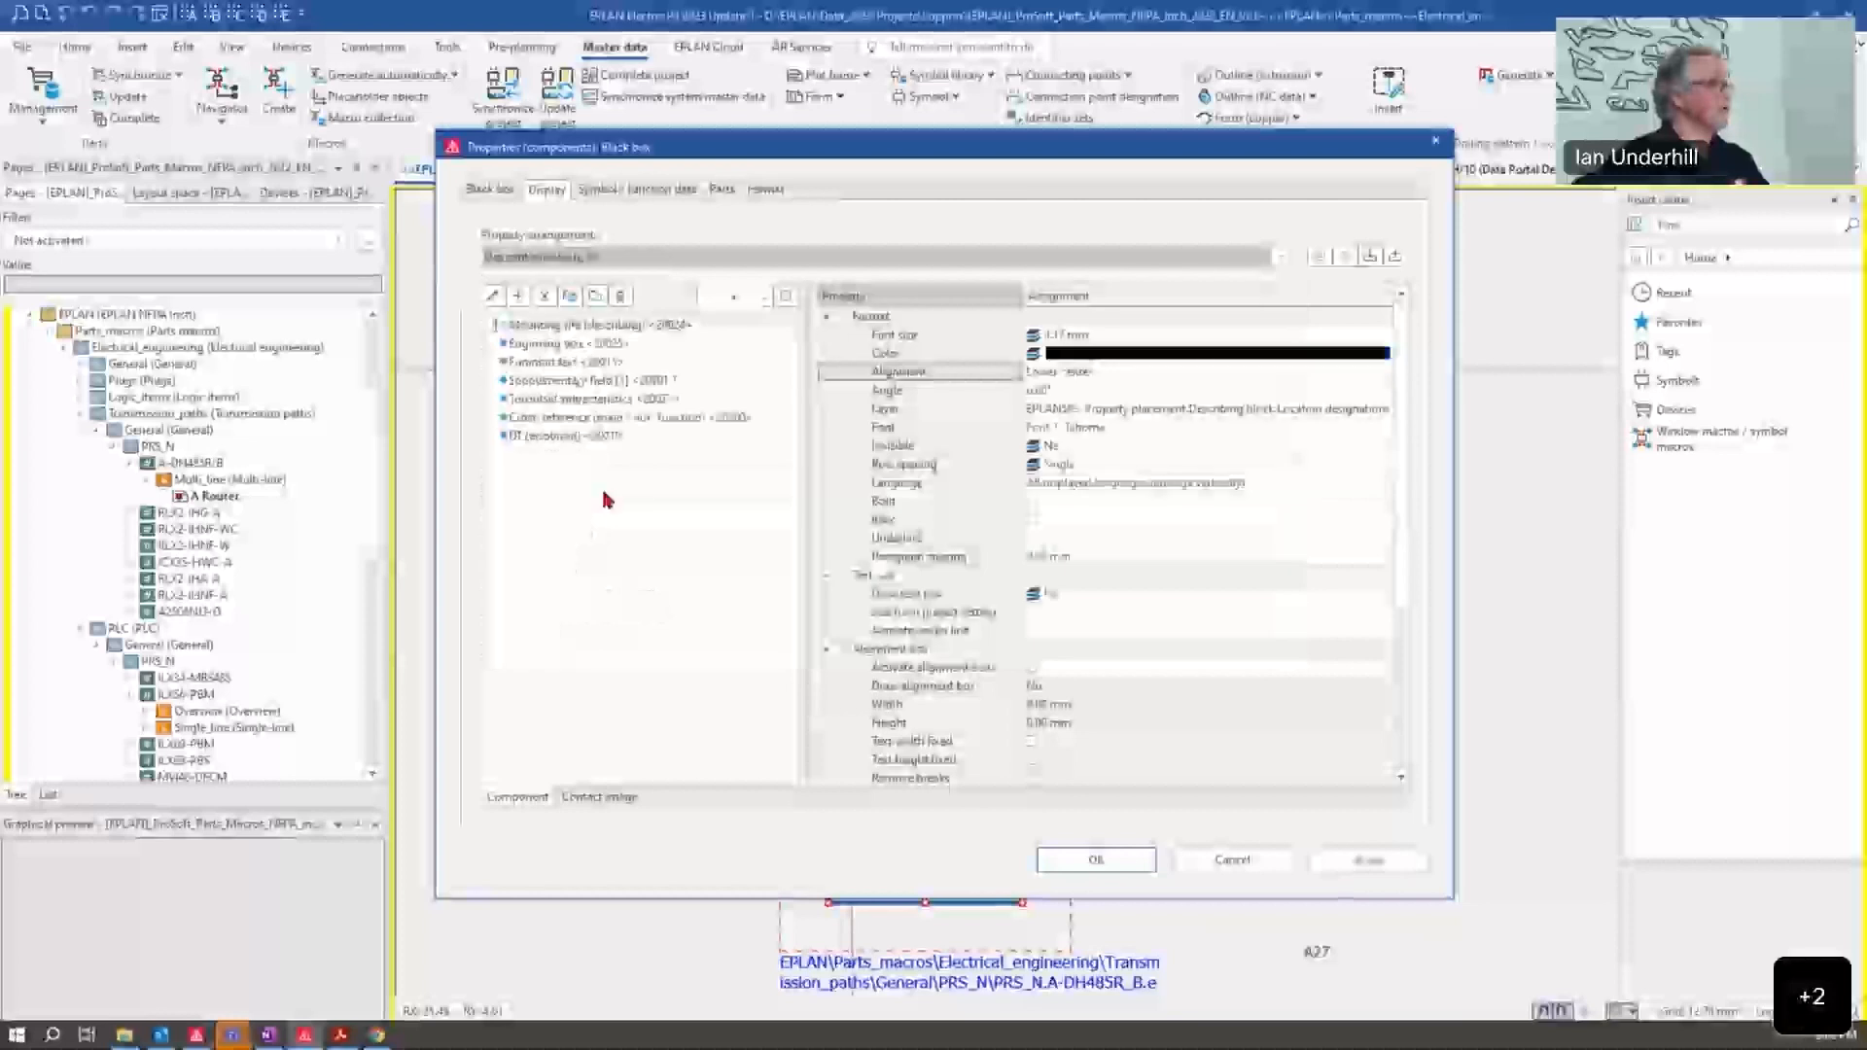
pyautogui.click(1105, 860)
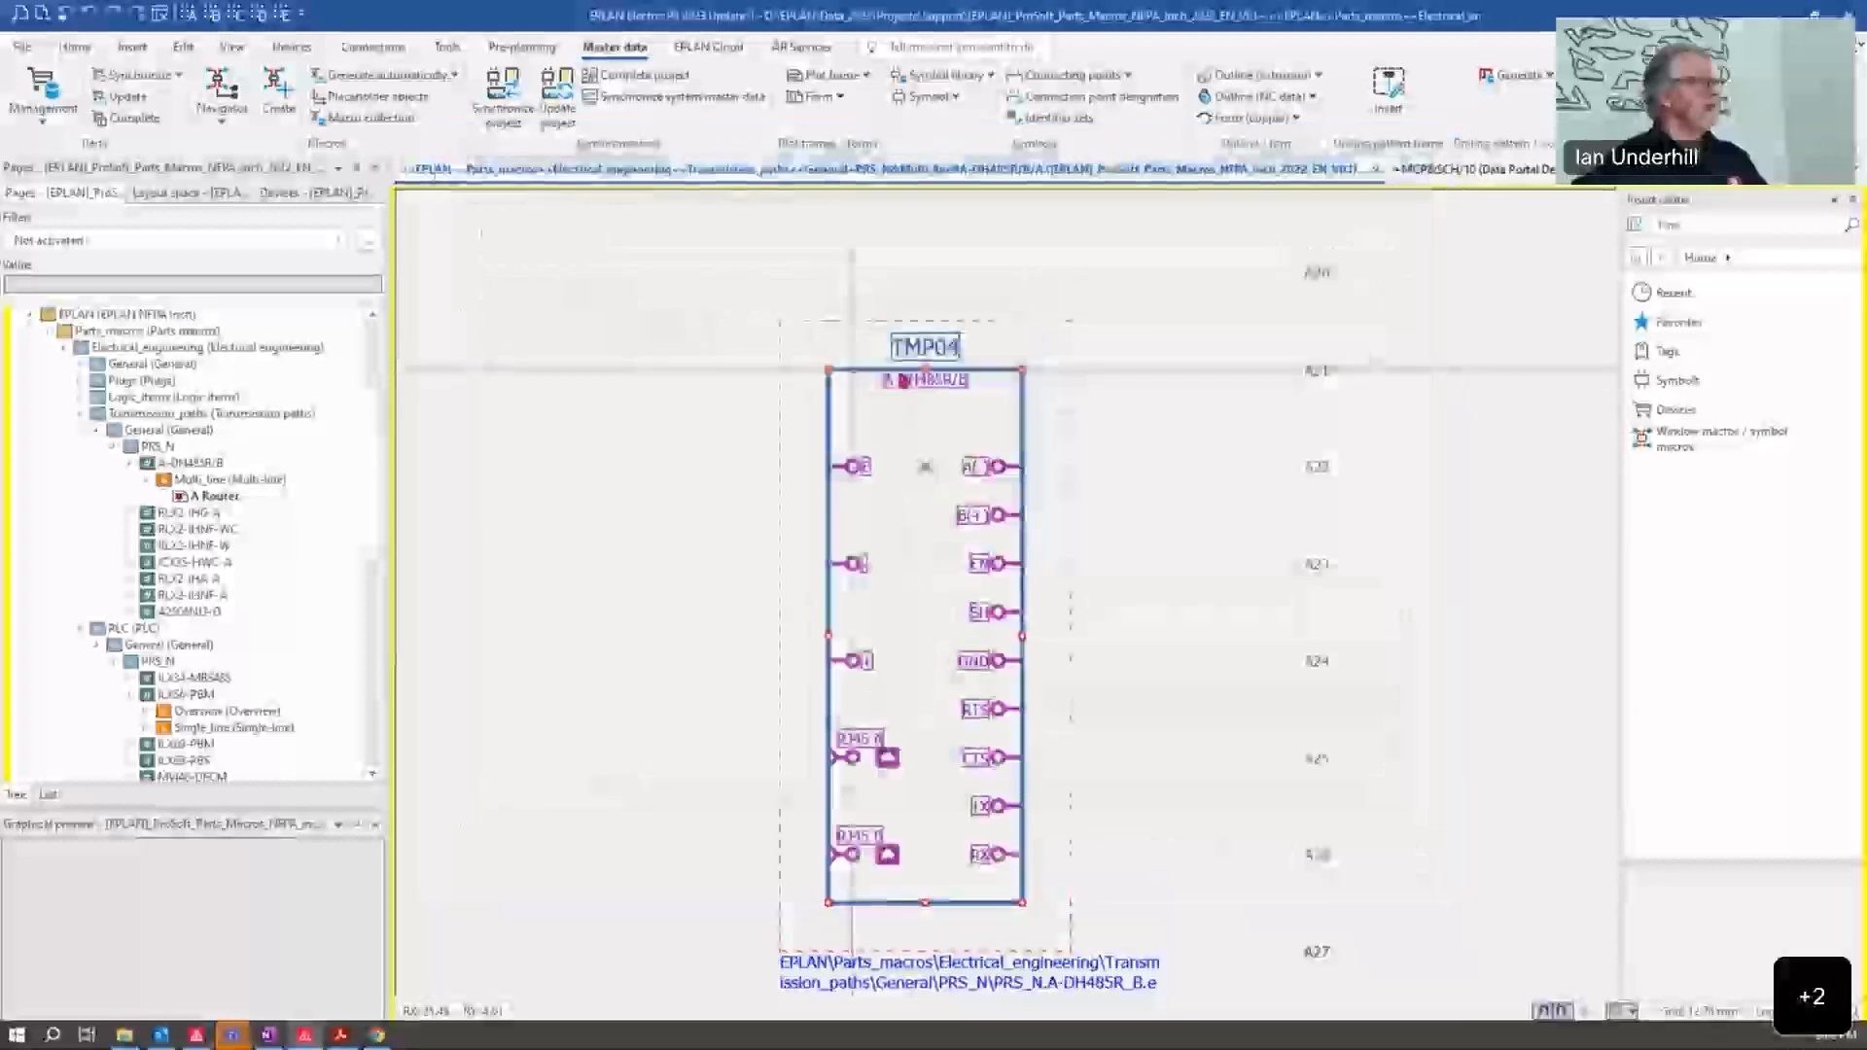
# Step: Select the A-DH485R/B macro box and automatically generate its macro from the macro project
pyautogui.click(1208, 282)
pyautogui.scroll(-3, 1213, 601)
pyautogui.moveTo(1214, 600); pyautogui.dragTo(1181, 429, button='middle')
pyautogui.click(887, 707)
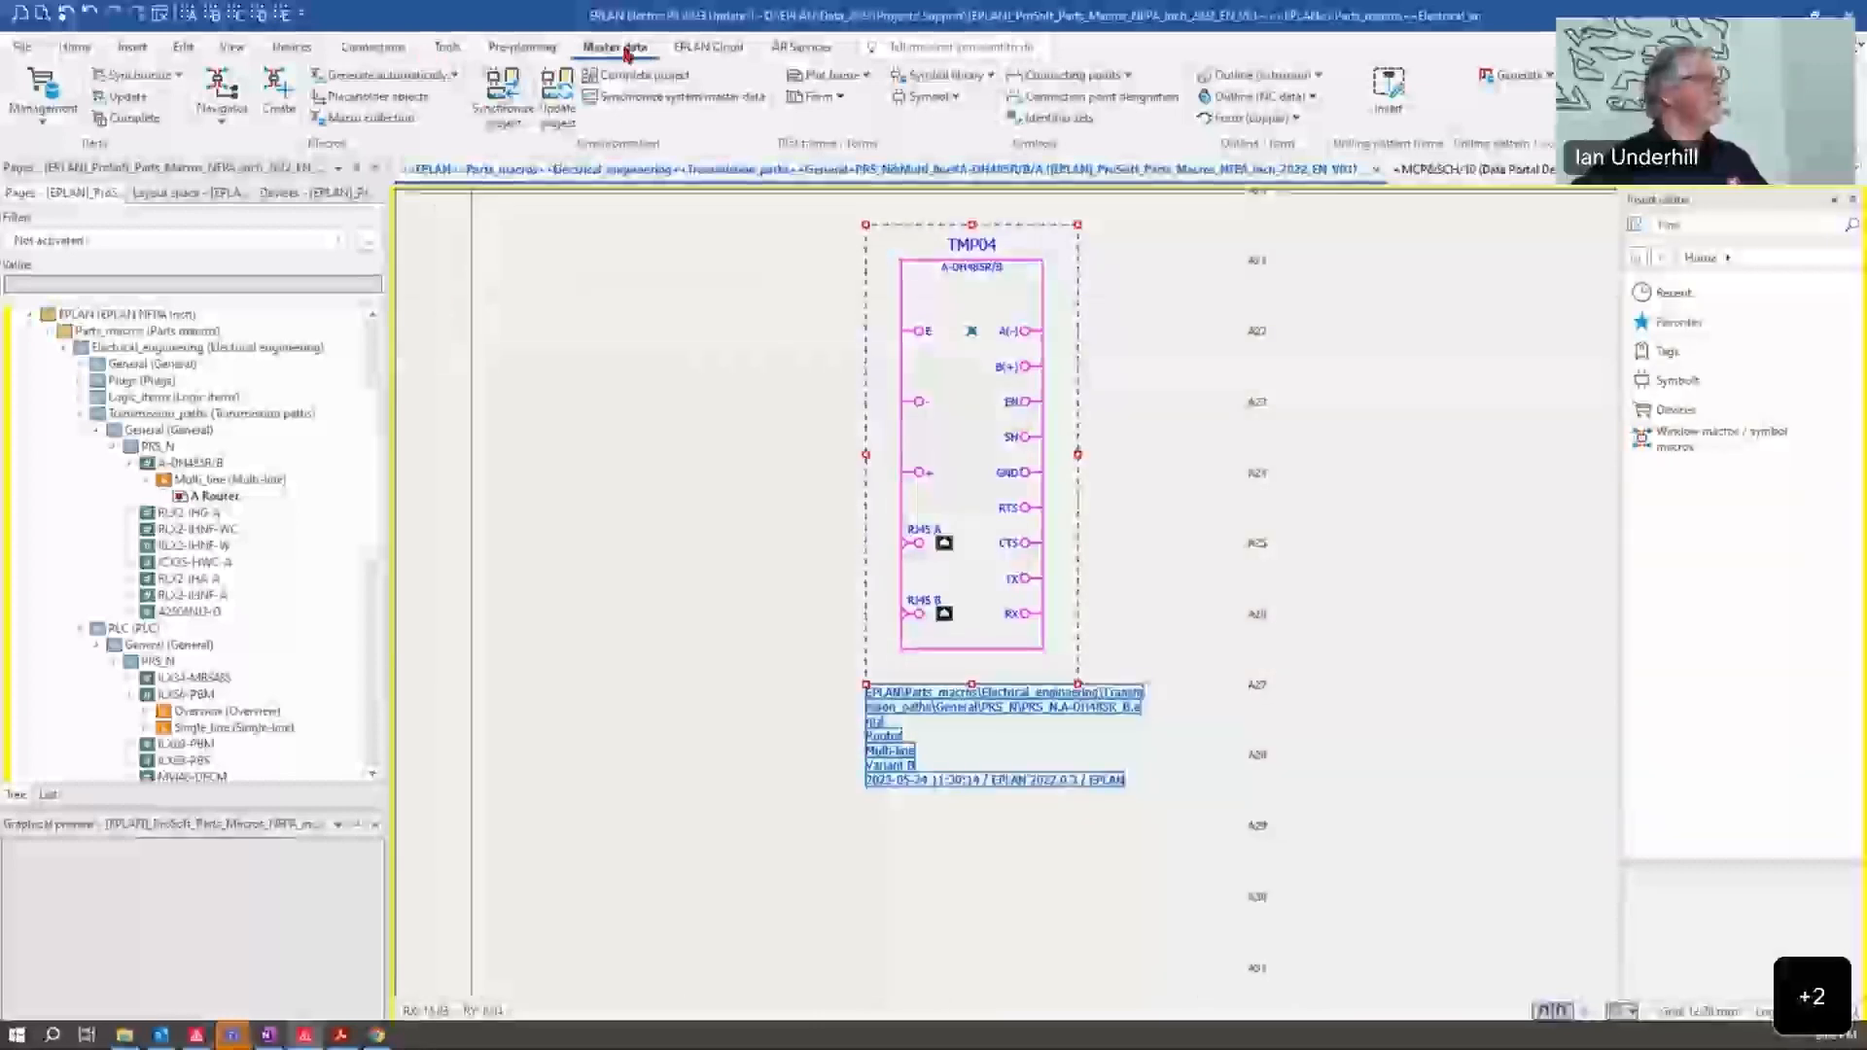
pyautogui.click(355, 74)
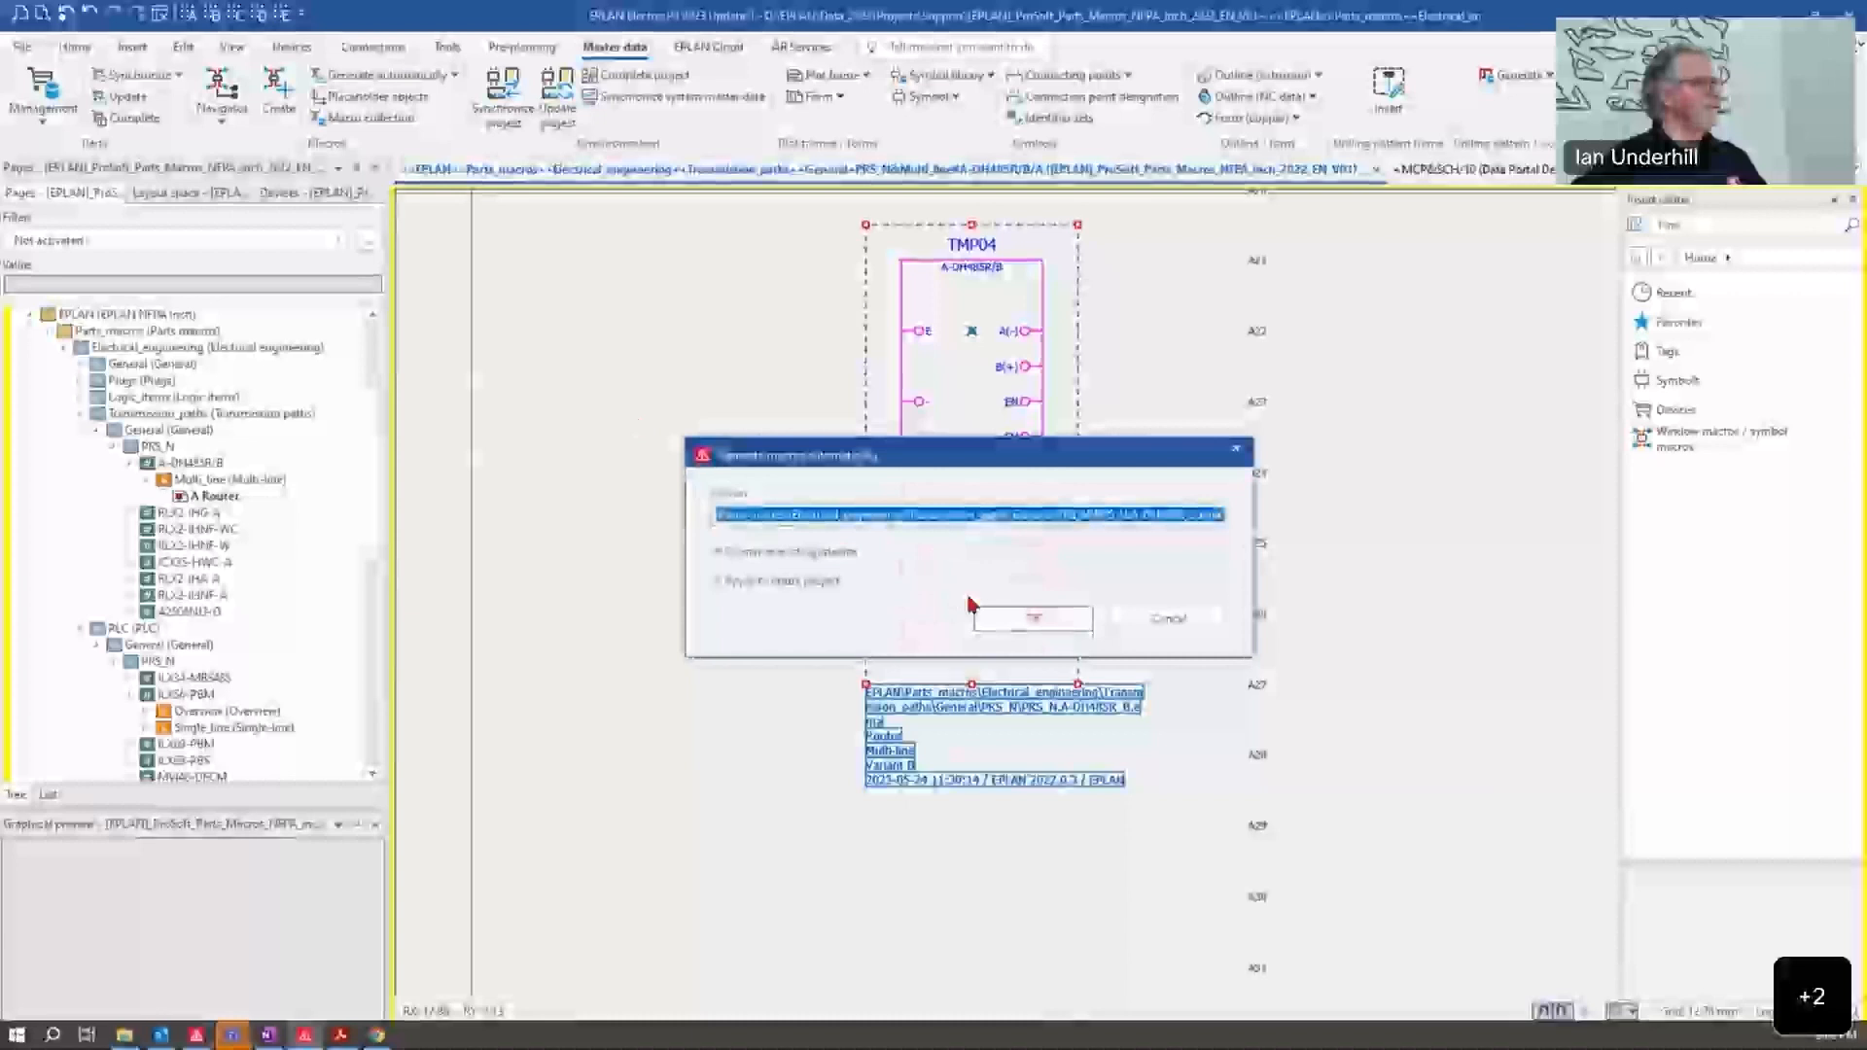
pyautogui.click(1050, 619)
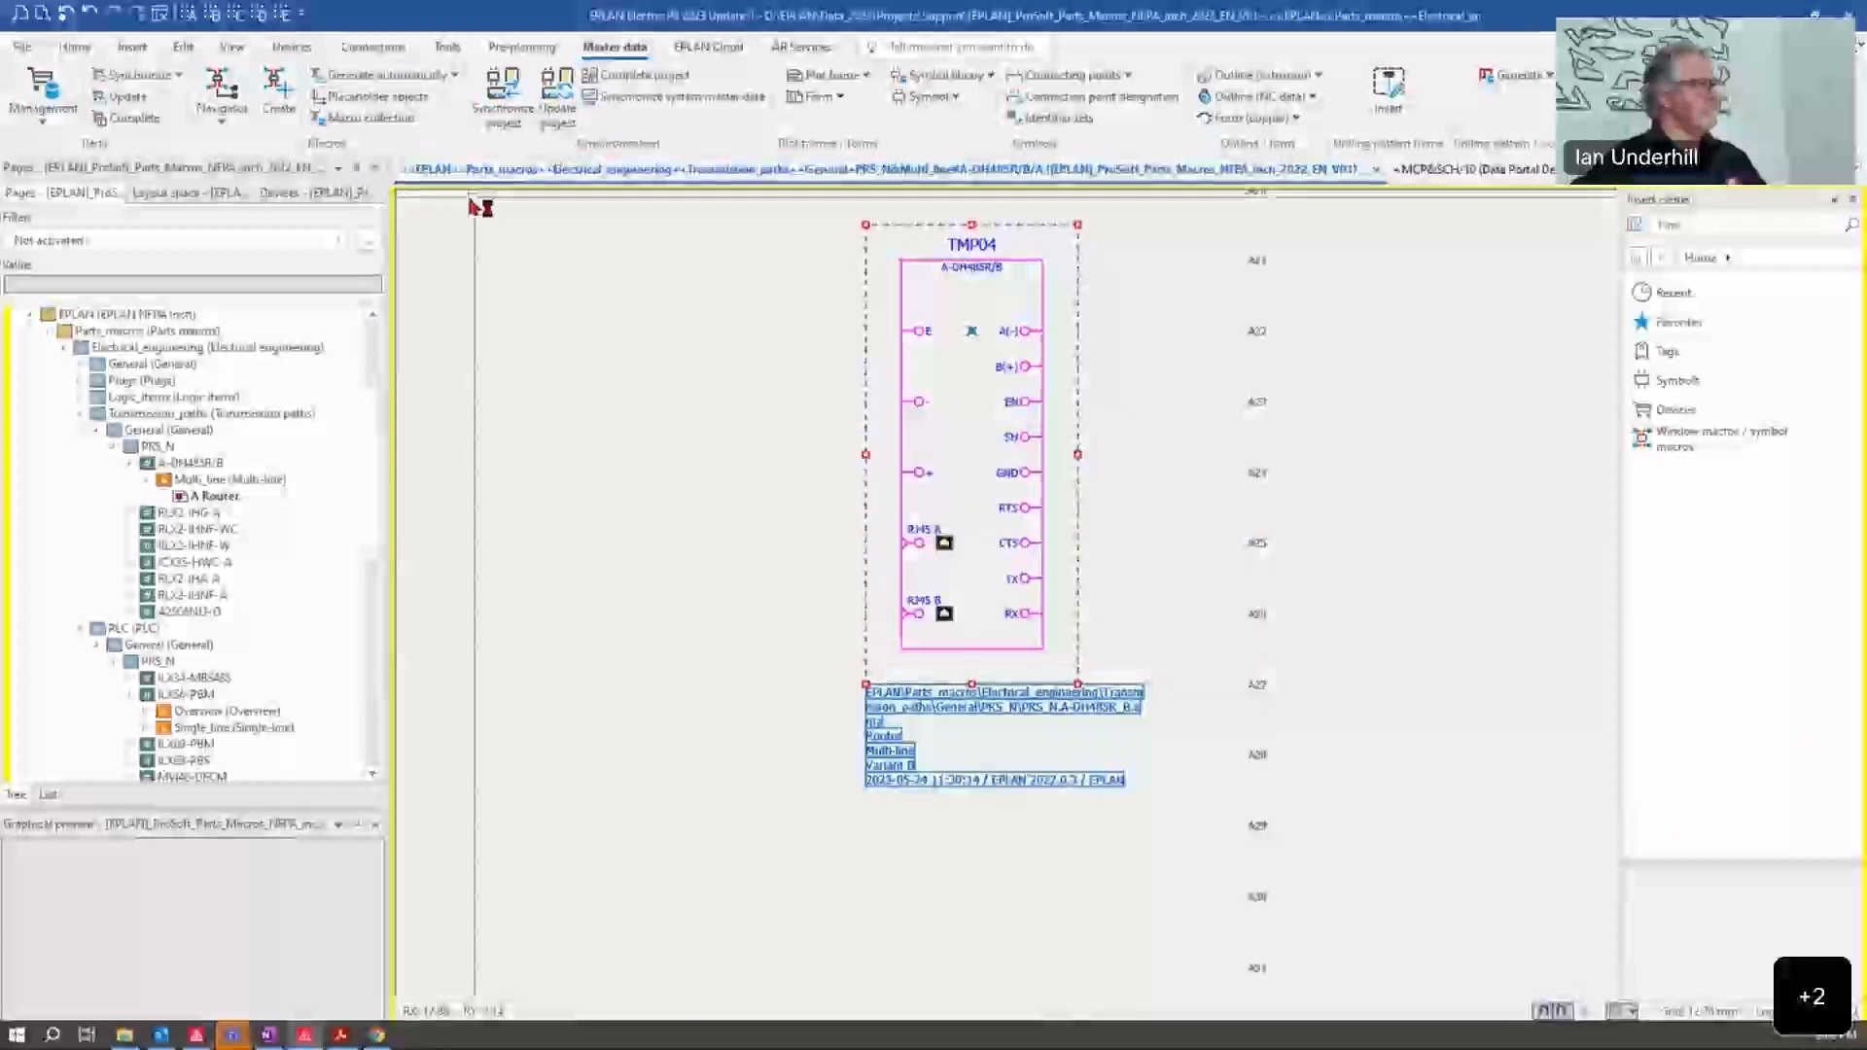
# Step: Delete the previously placed A-DH485R/B router from schematic page MCP&SCH/10
pyautogui.click(1439, 170)
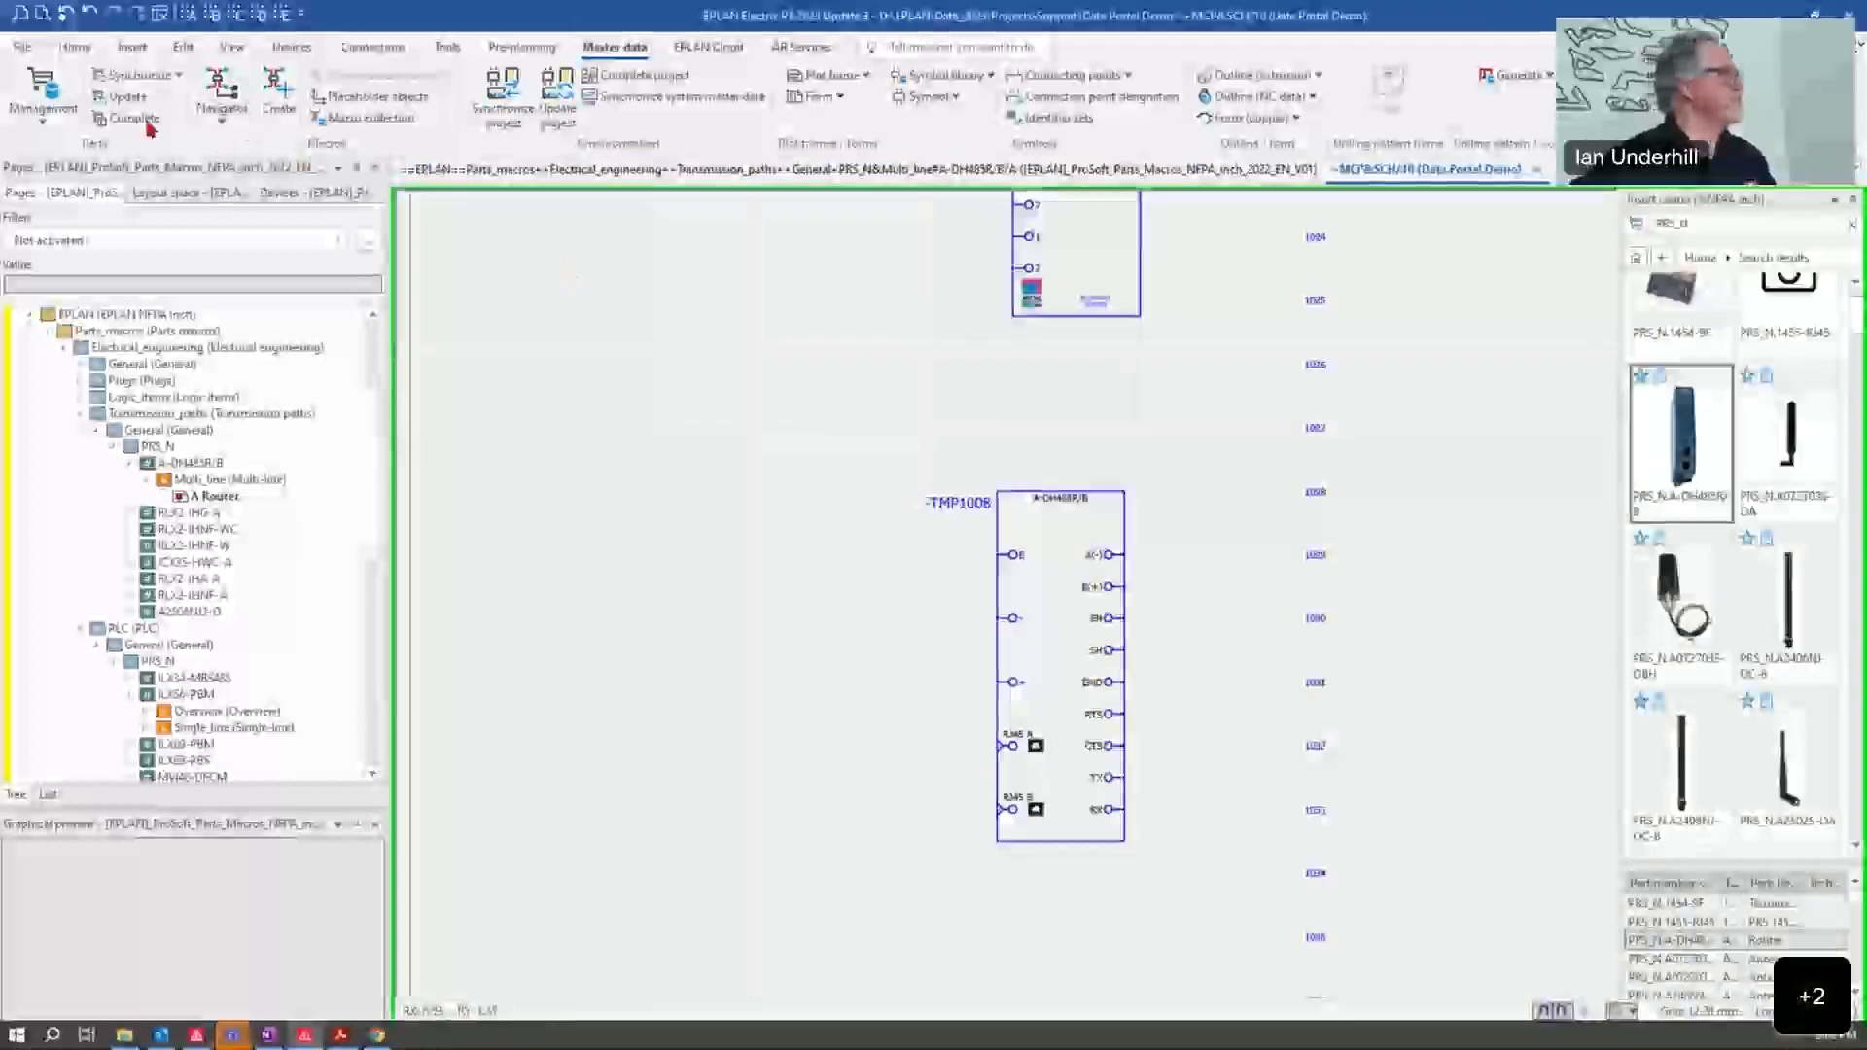
pyautogui.moveTo(1257, 411); pyautogui.dragTo(875, 908)
pyautogui.press('Delete')
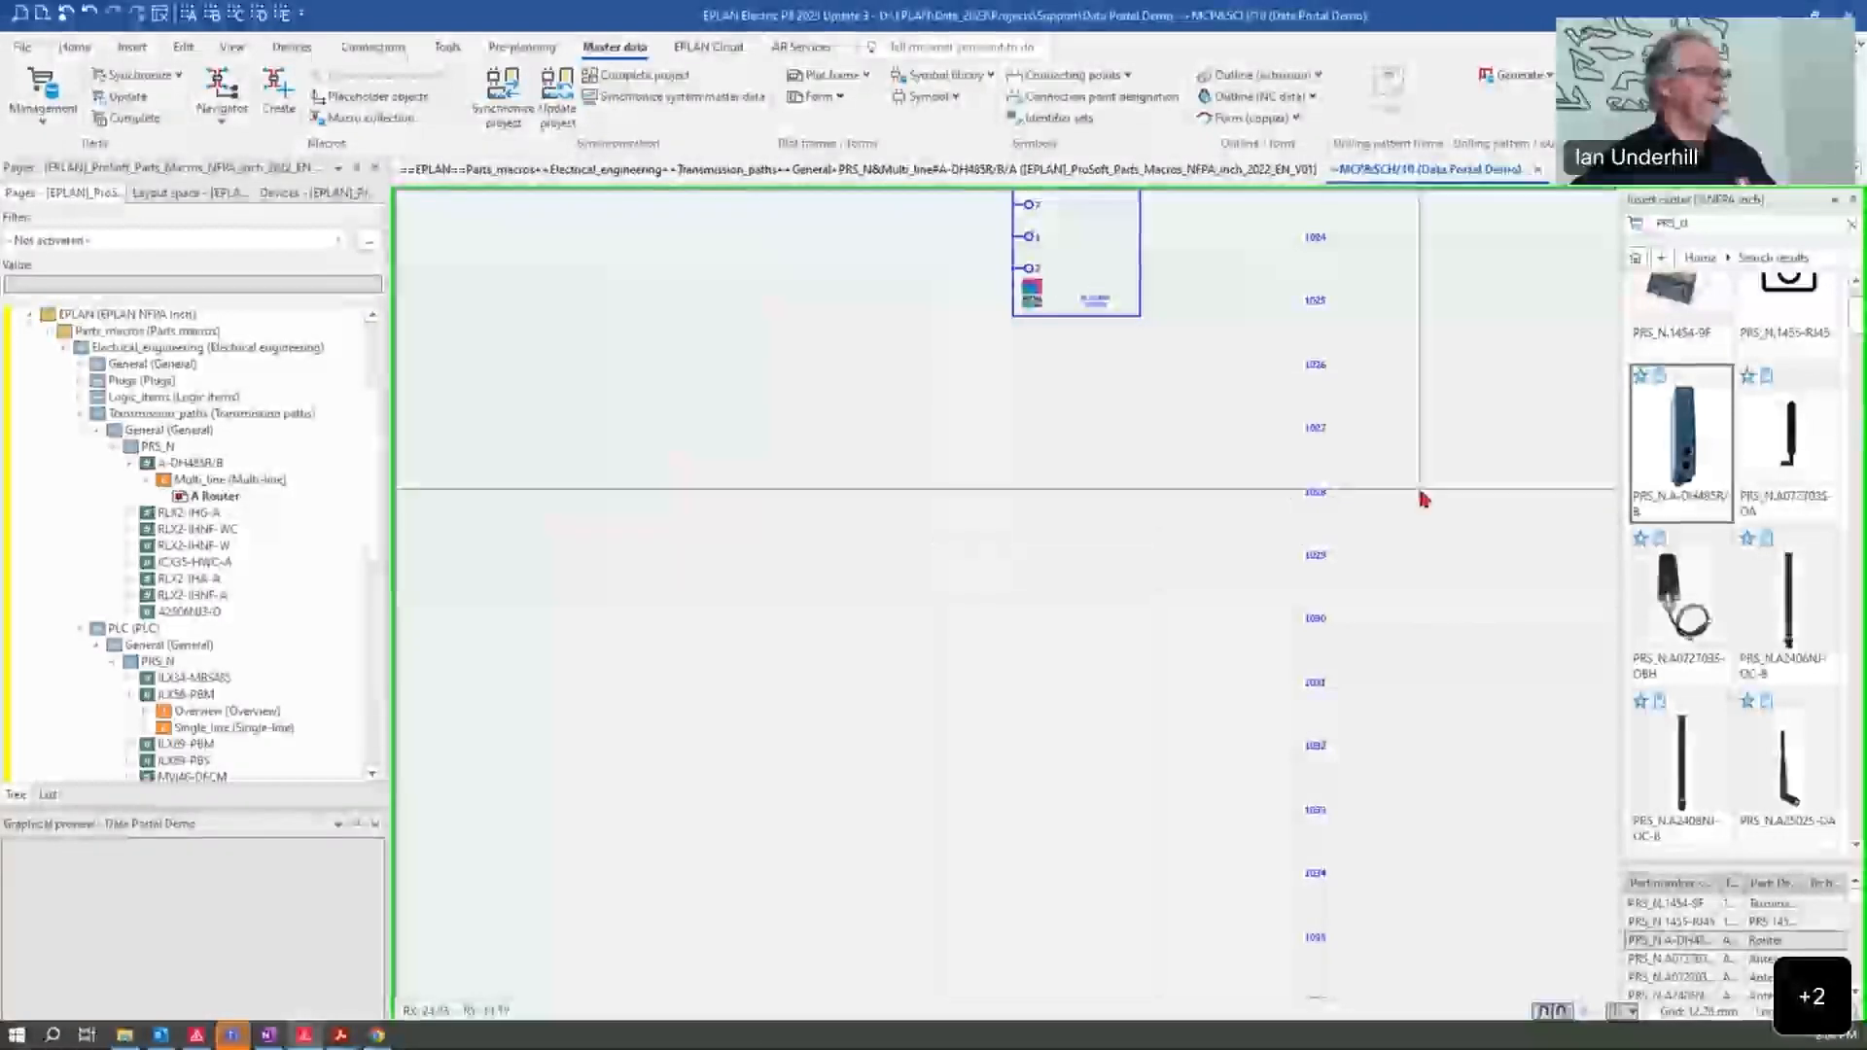
# Step: Search the insert center's devices for PRS_N and place the A-DH485R/B router below the existing device, using the Number insertion mode
pyautogui.click(1635, 259)
pyautogui.click(1702, 442)
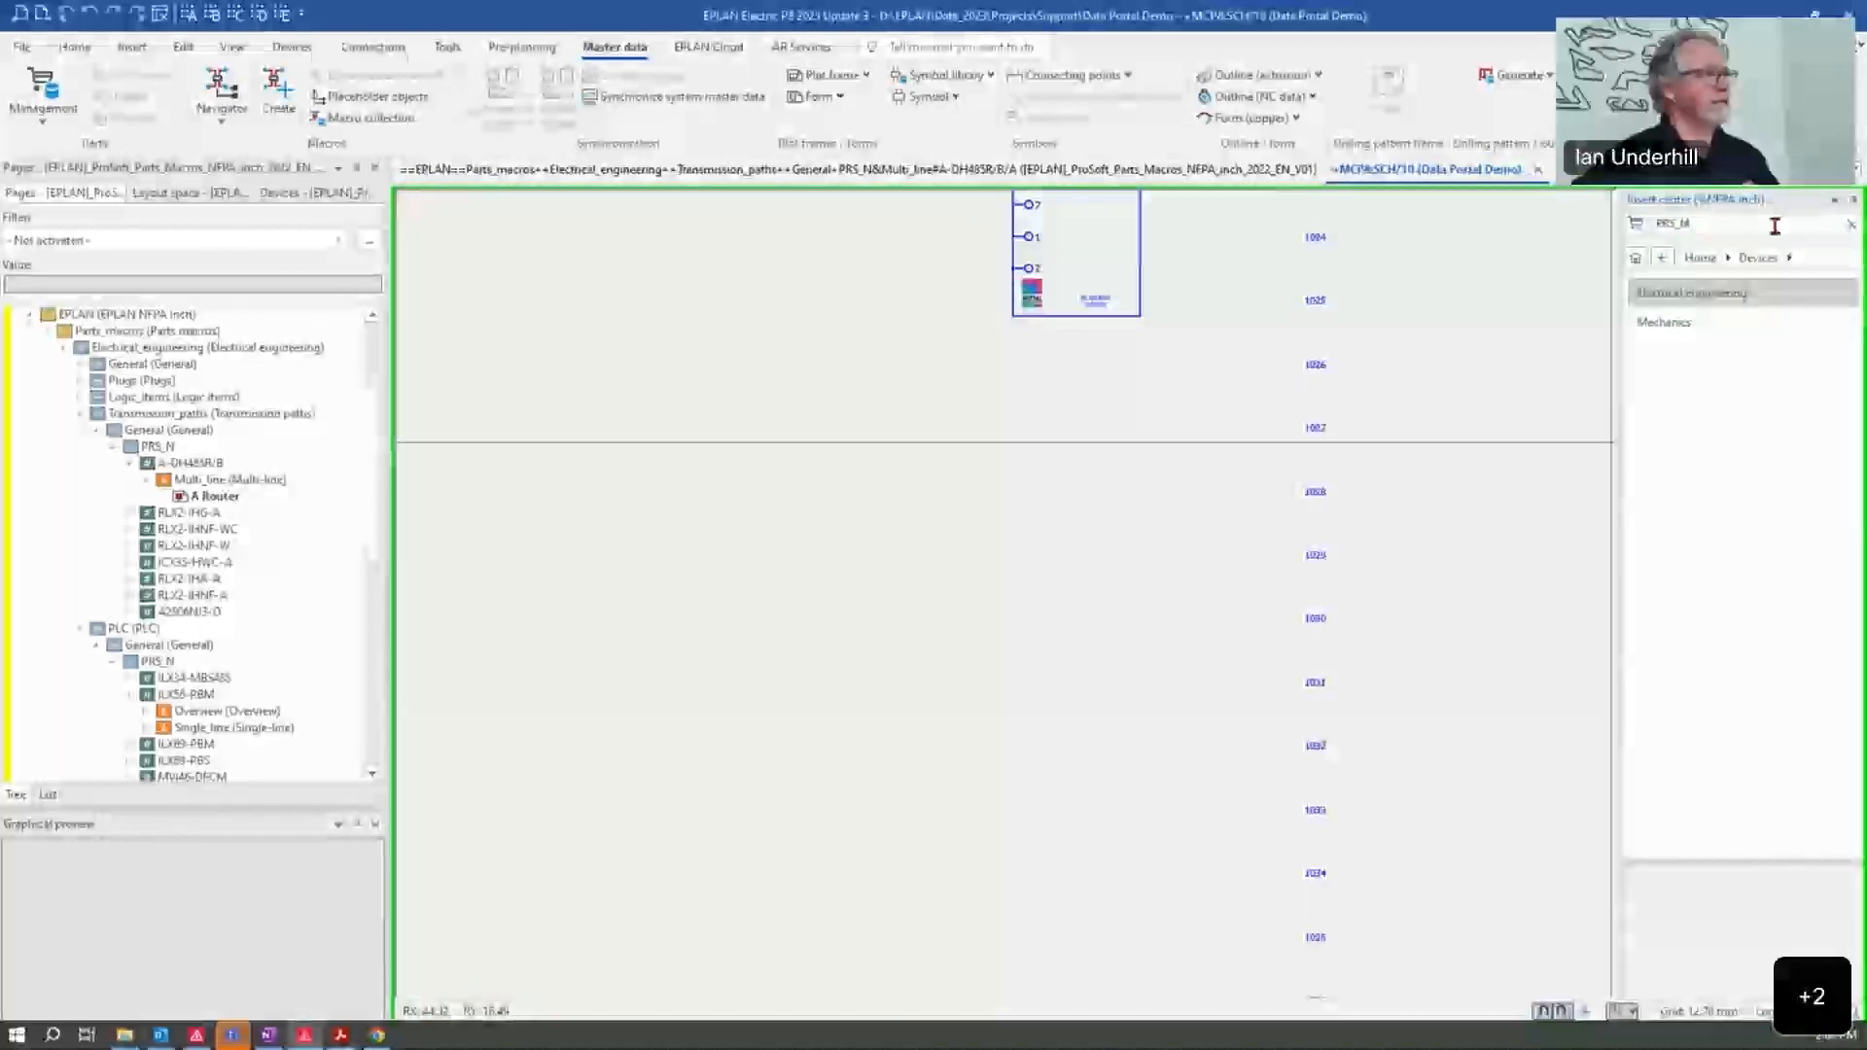
pyautogui.press('Return')
pyautogui.moveTo(1691, 565); pyautogui.dragTo(1071, 618)
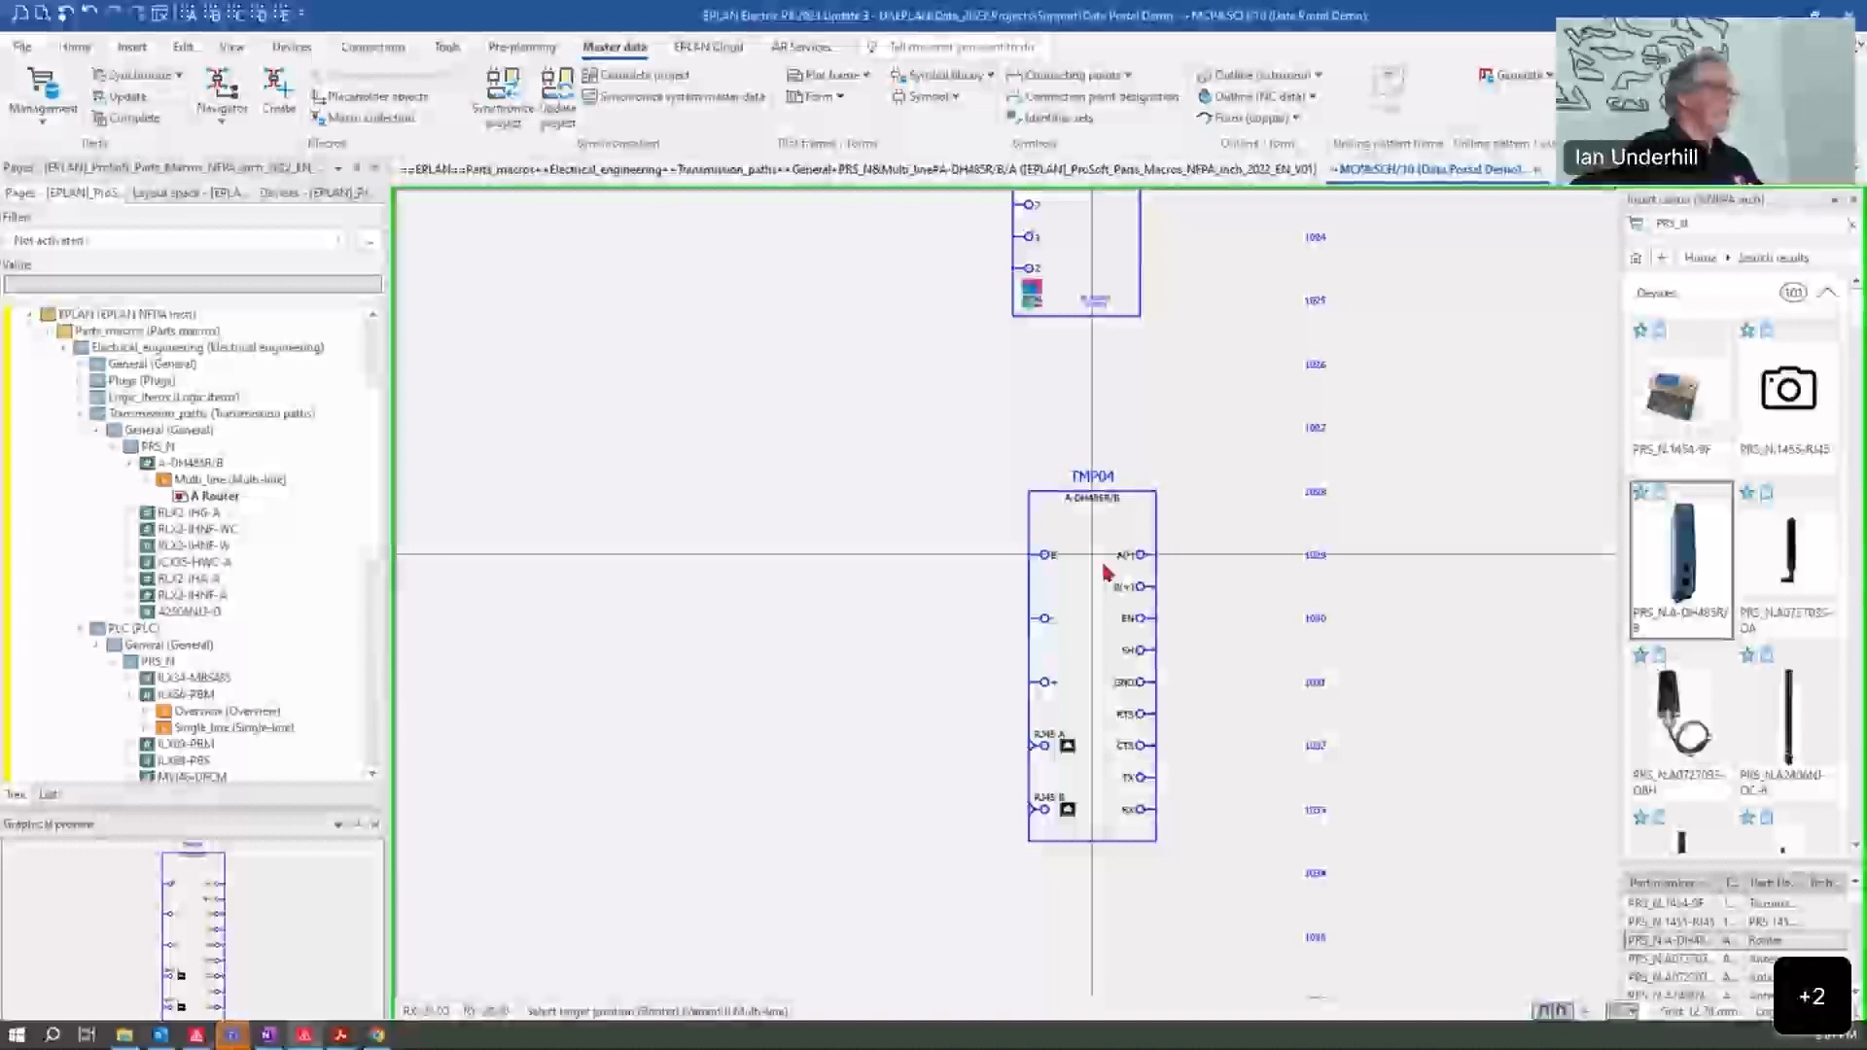
pyautogui.click(1106, 572)
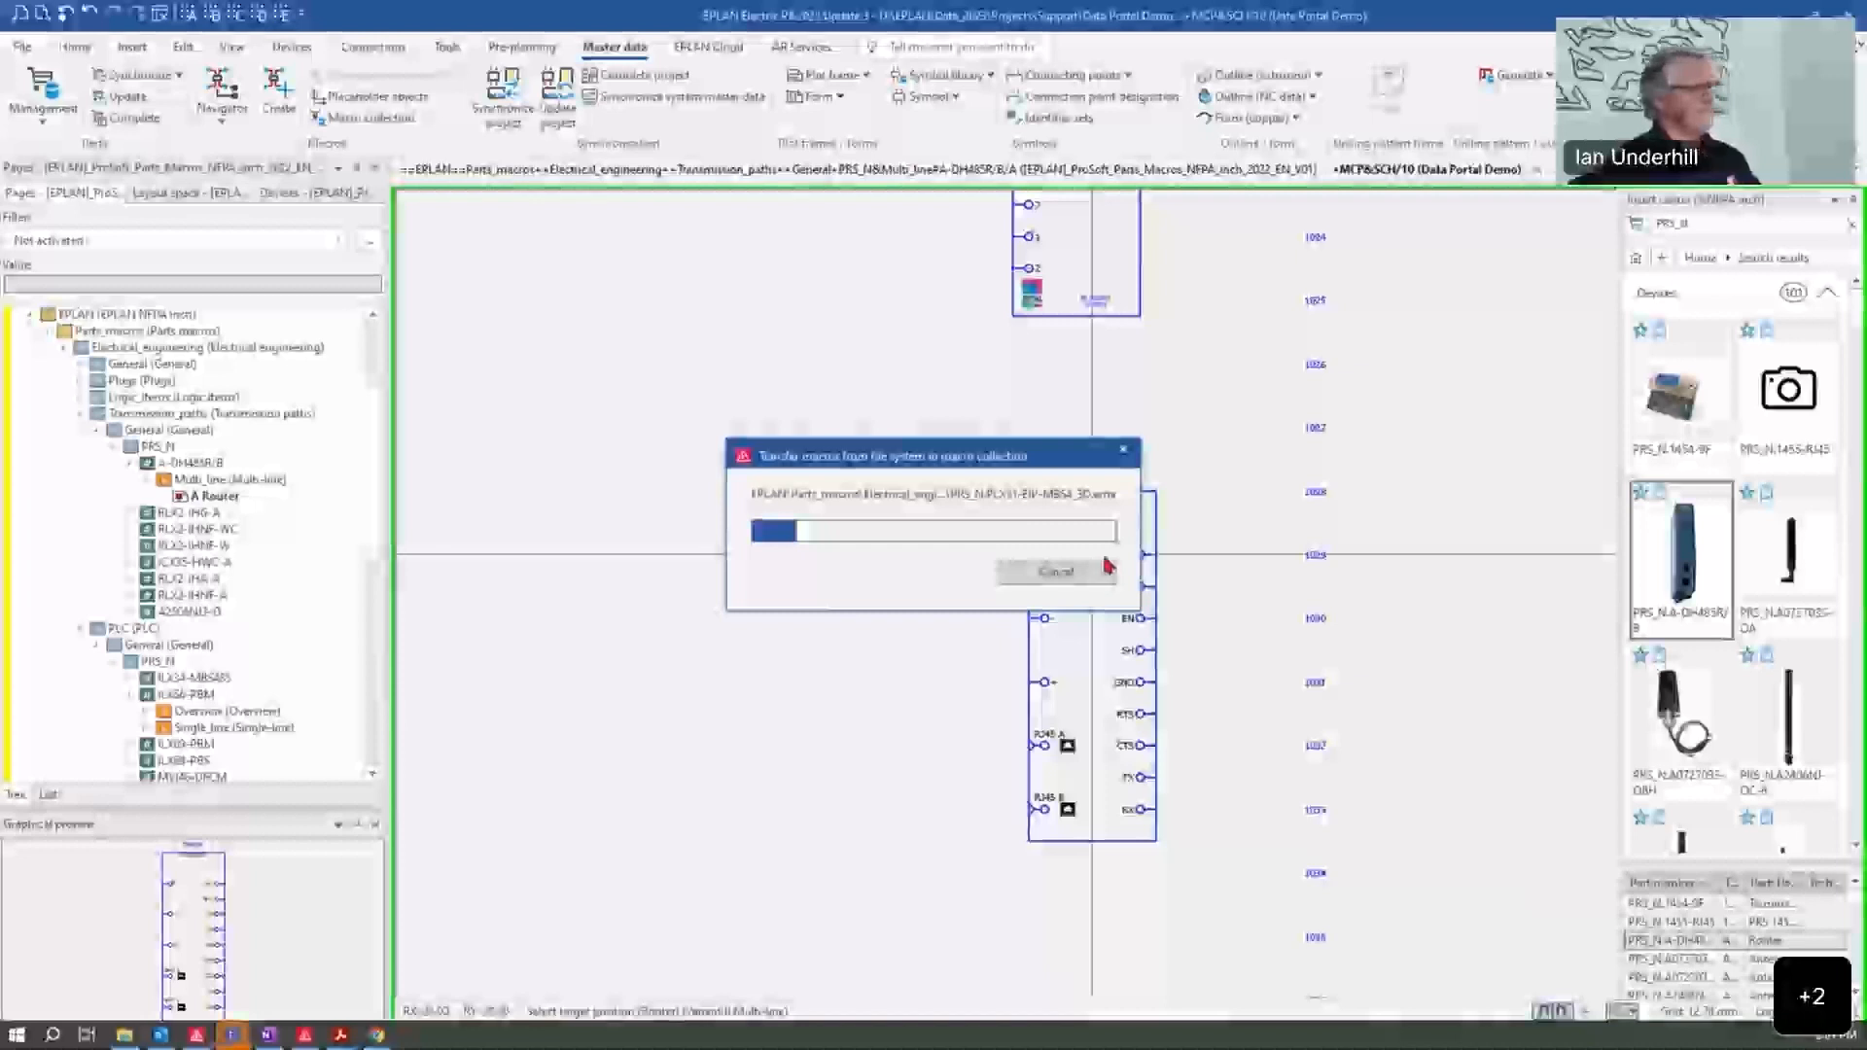
pyautogui.moveTo(1067, 456); pyautogui.dragTo(1627, 453)
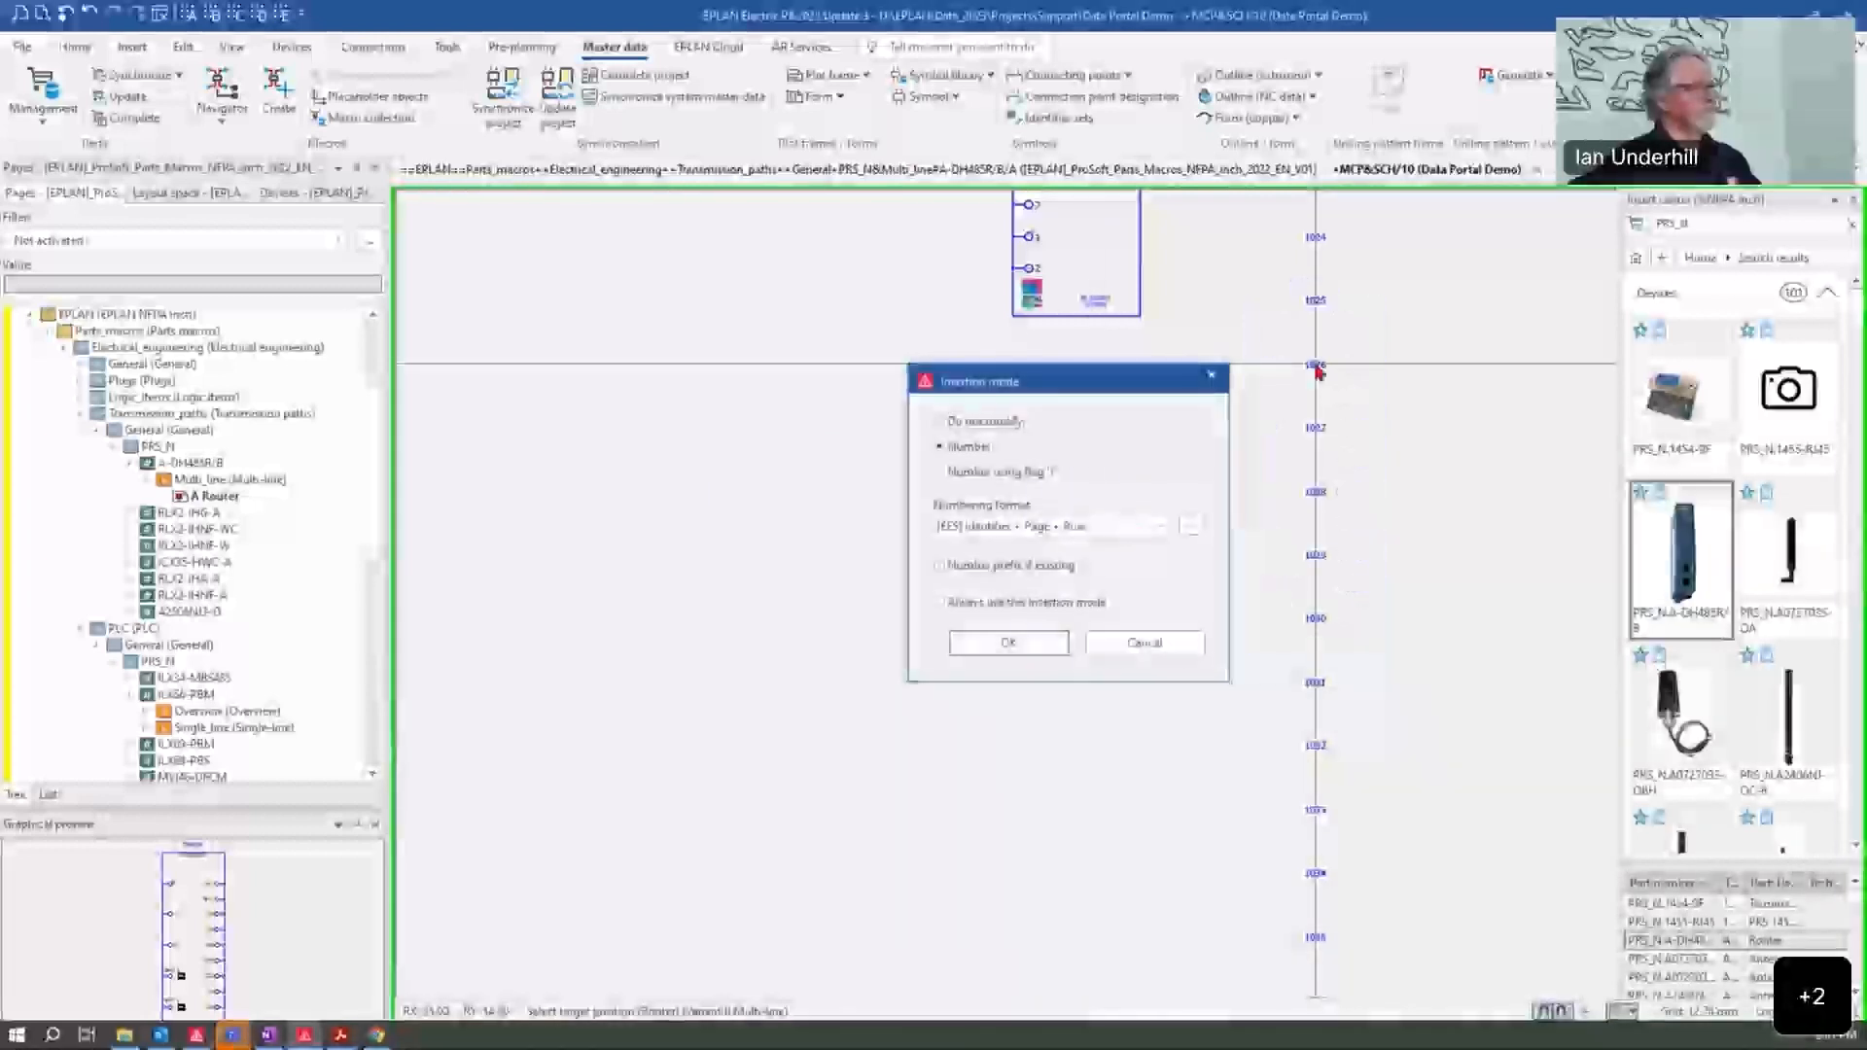
pyautogui.press('Return')
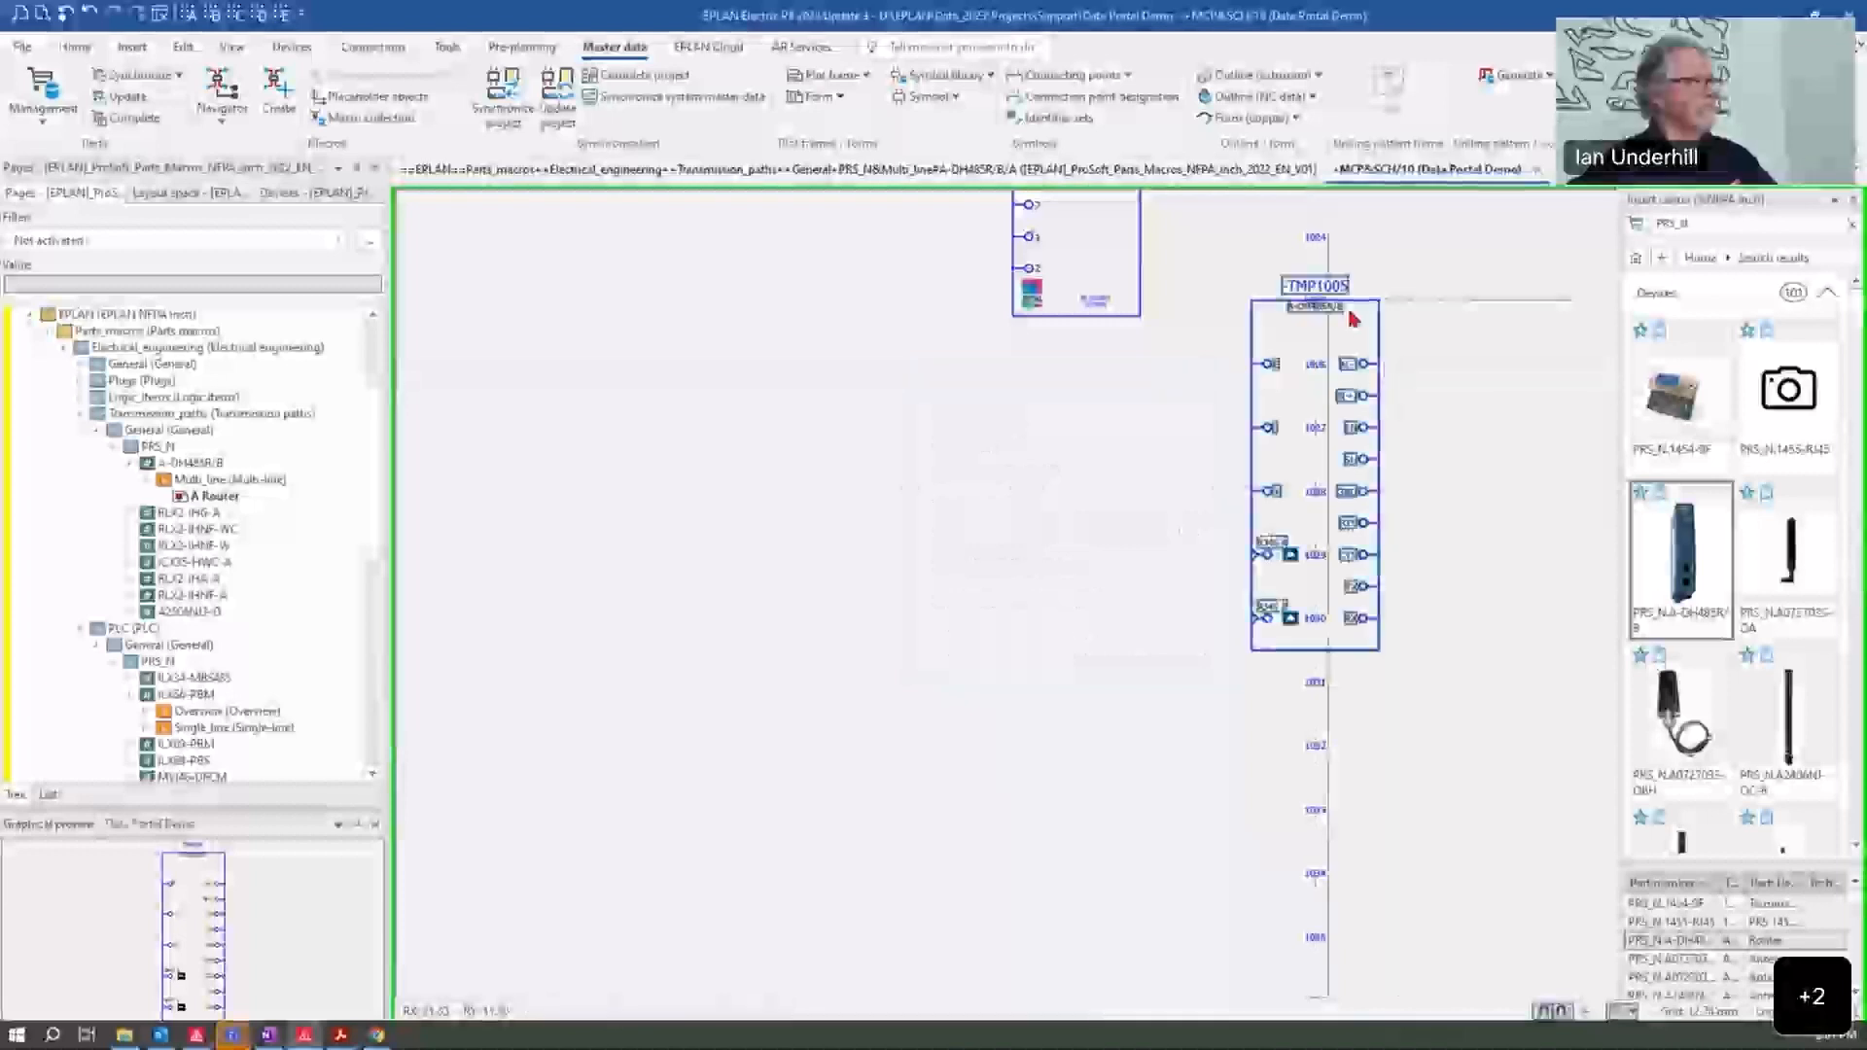
pyautogui.moveTo(1064, 509); pyautogui.dragTo(1066, 508)
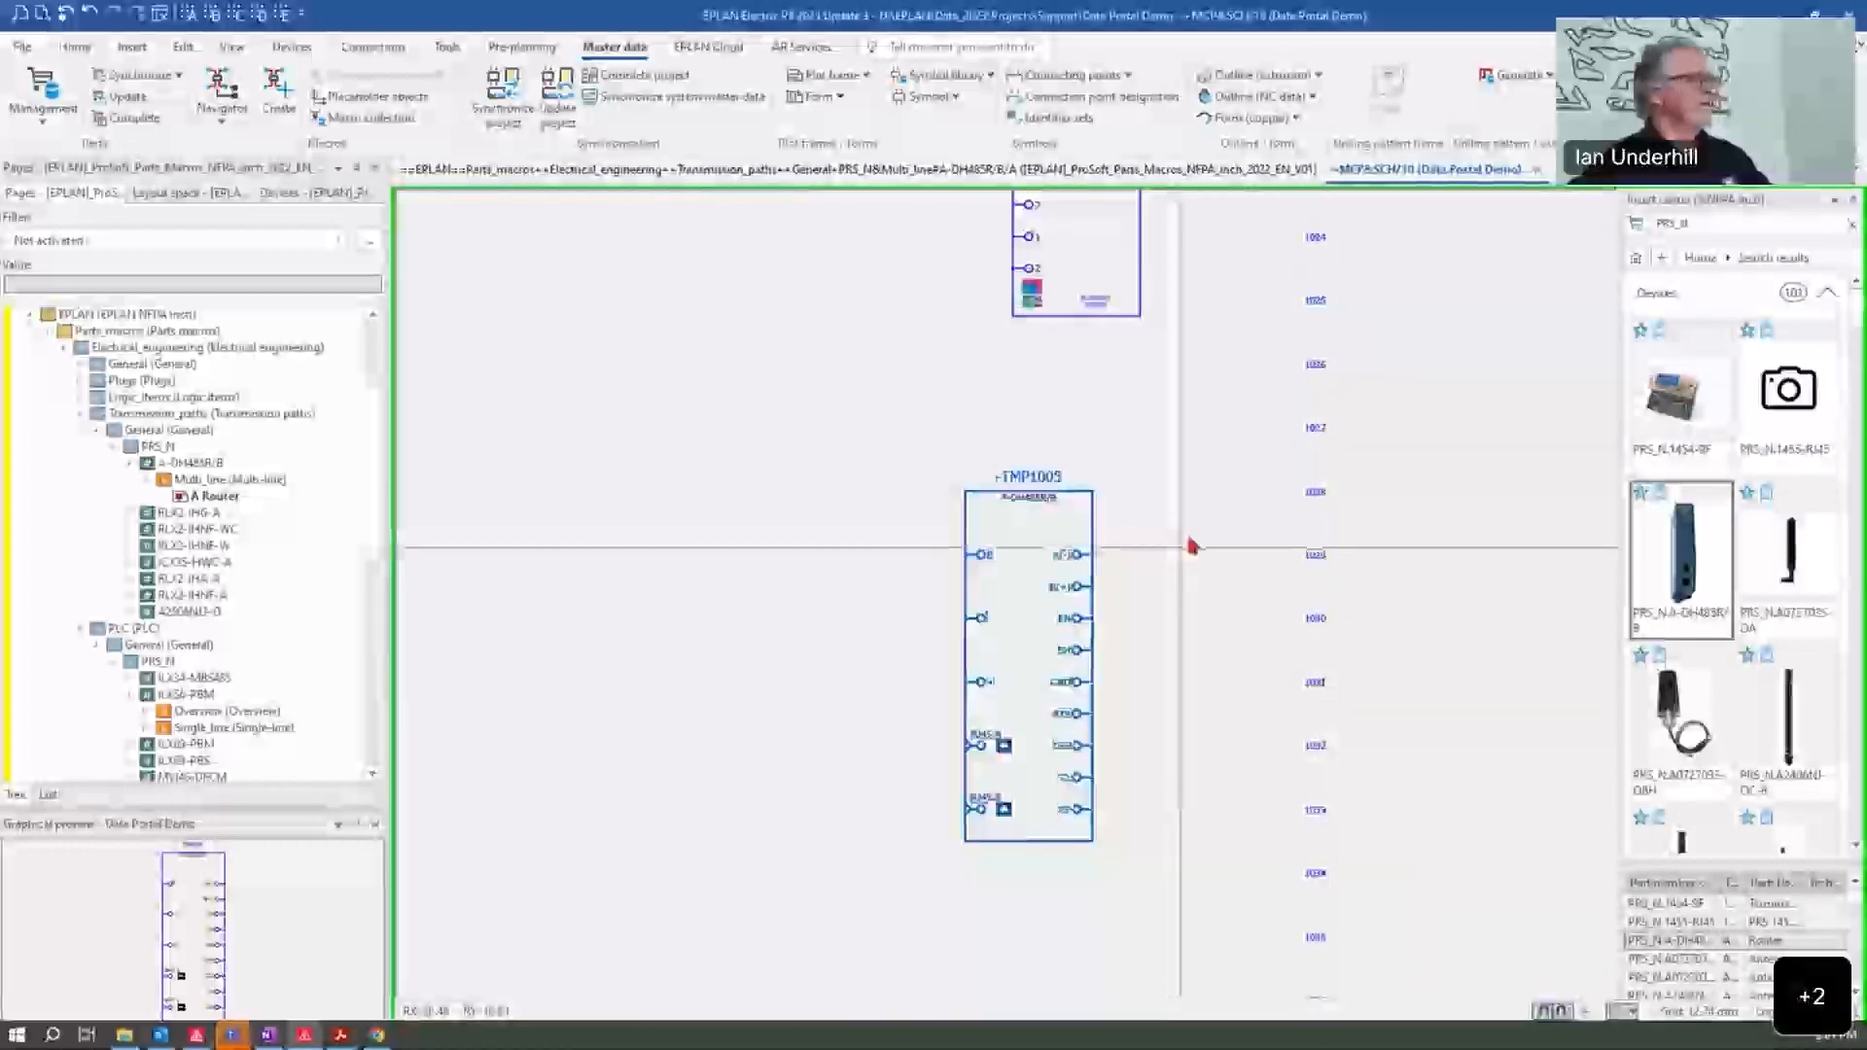
pyautogui.click(1158, 542)
pyautogui.scroll(2, 1158, 542)
pyautogui.moveTo(1187, 543); pyautogui.dragTo(1184, 499, button='middle')
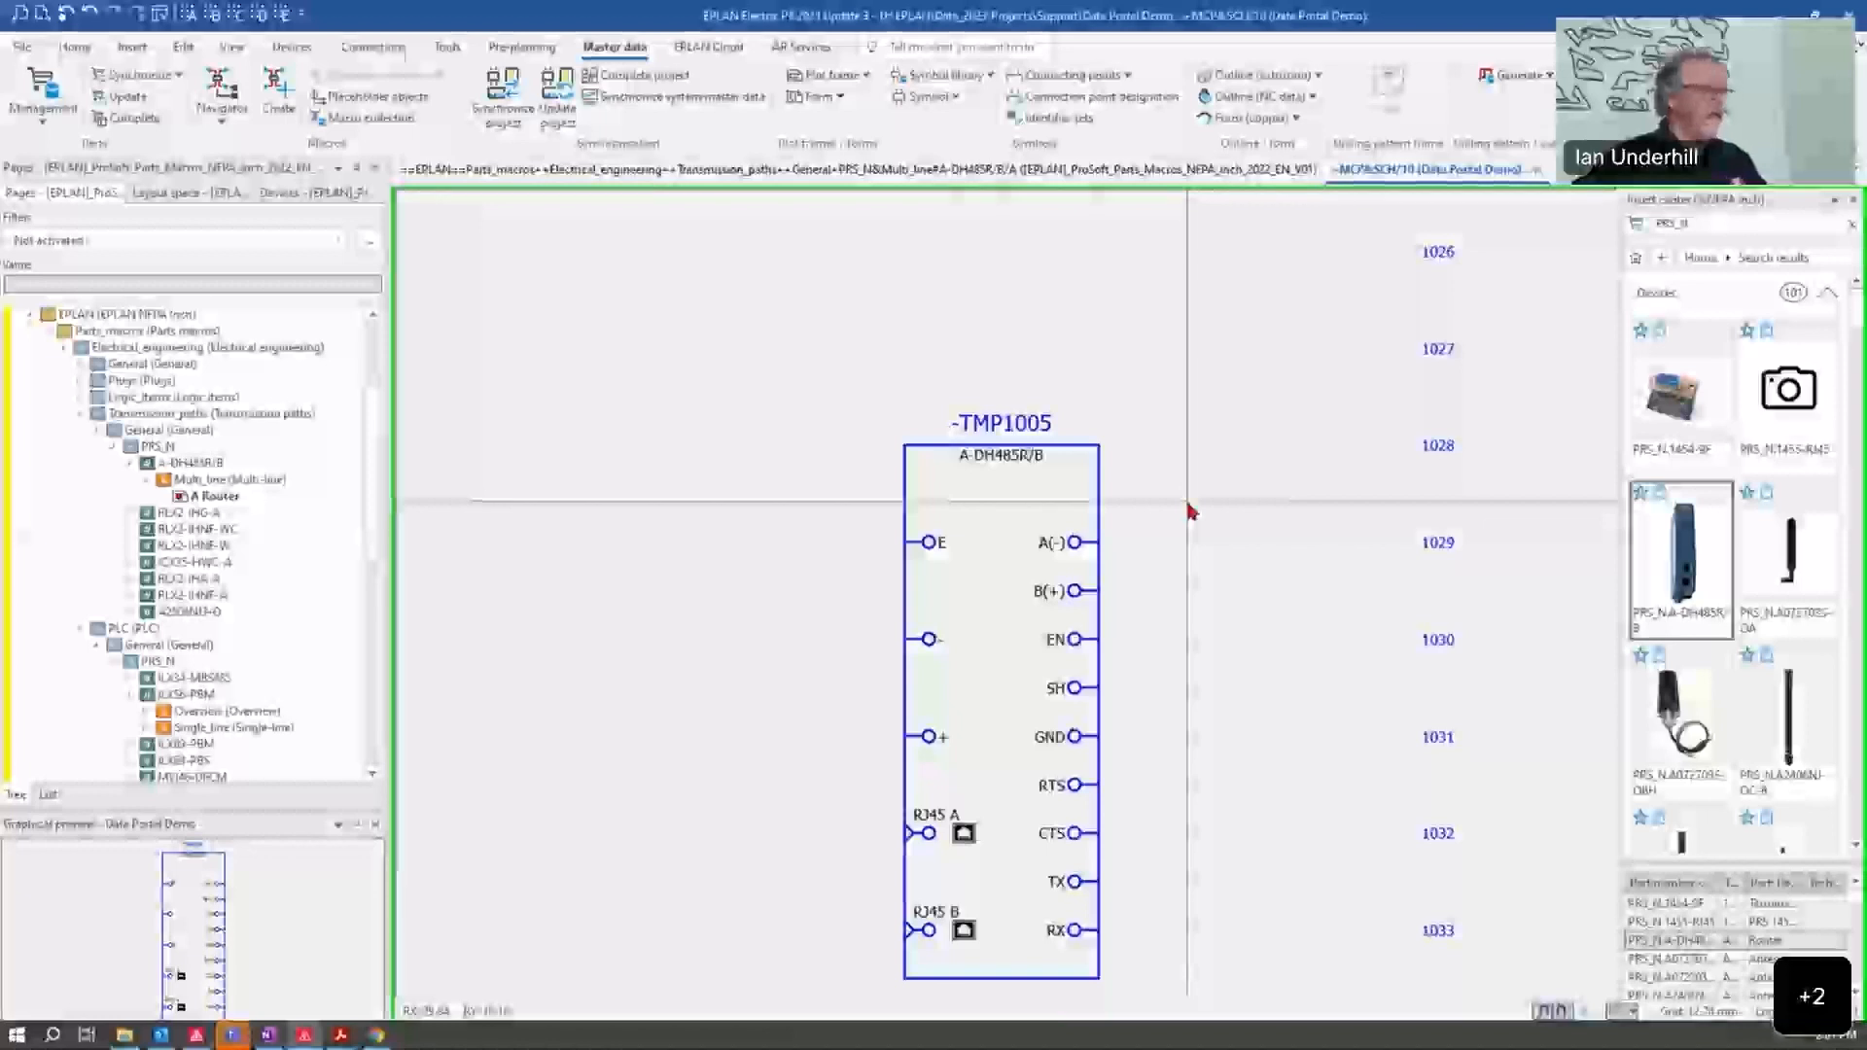
# Step: Return to the A-DH485R/B router page in the ProSoft macro project and view its macro box
pyautogui.click(980, 169)
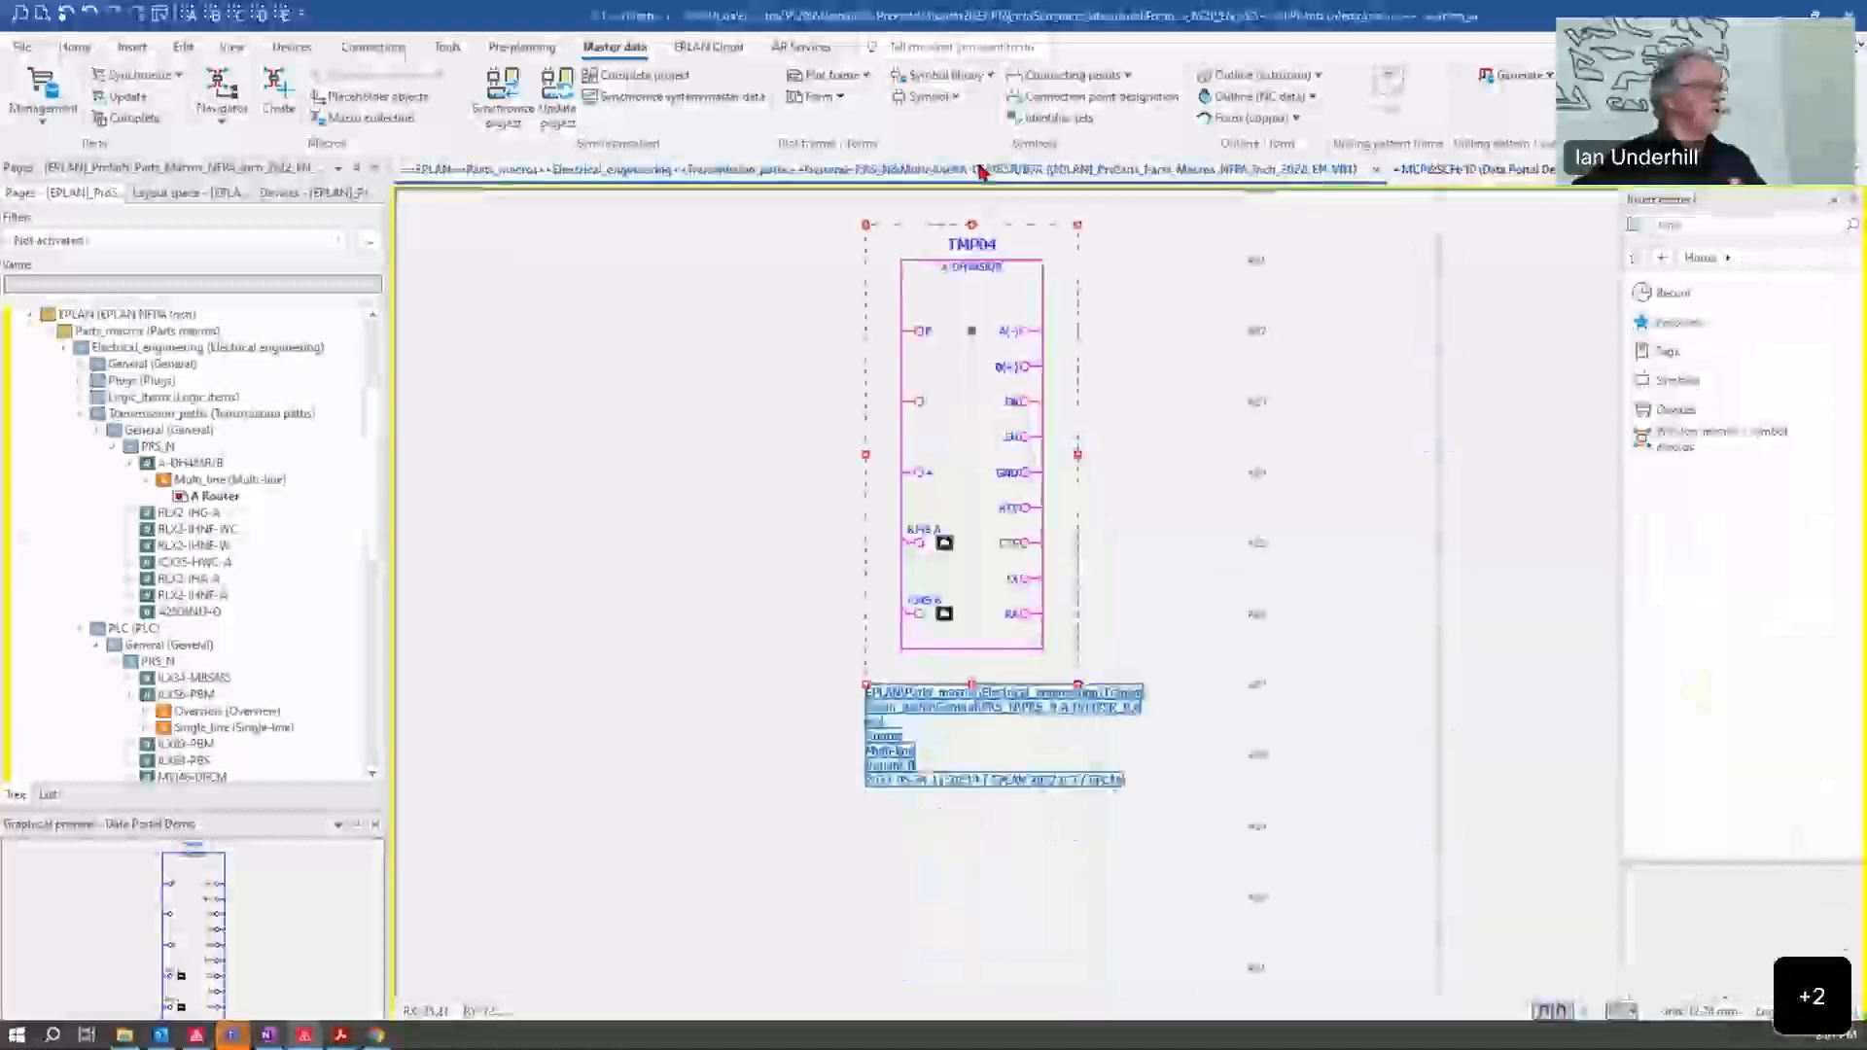
pyautogui.scroll(-3, 1187, 670)
pyautogui.scroll(1, 1175, 757)
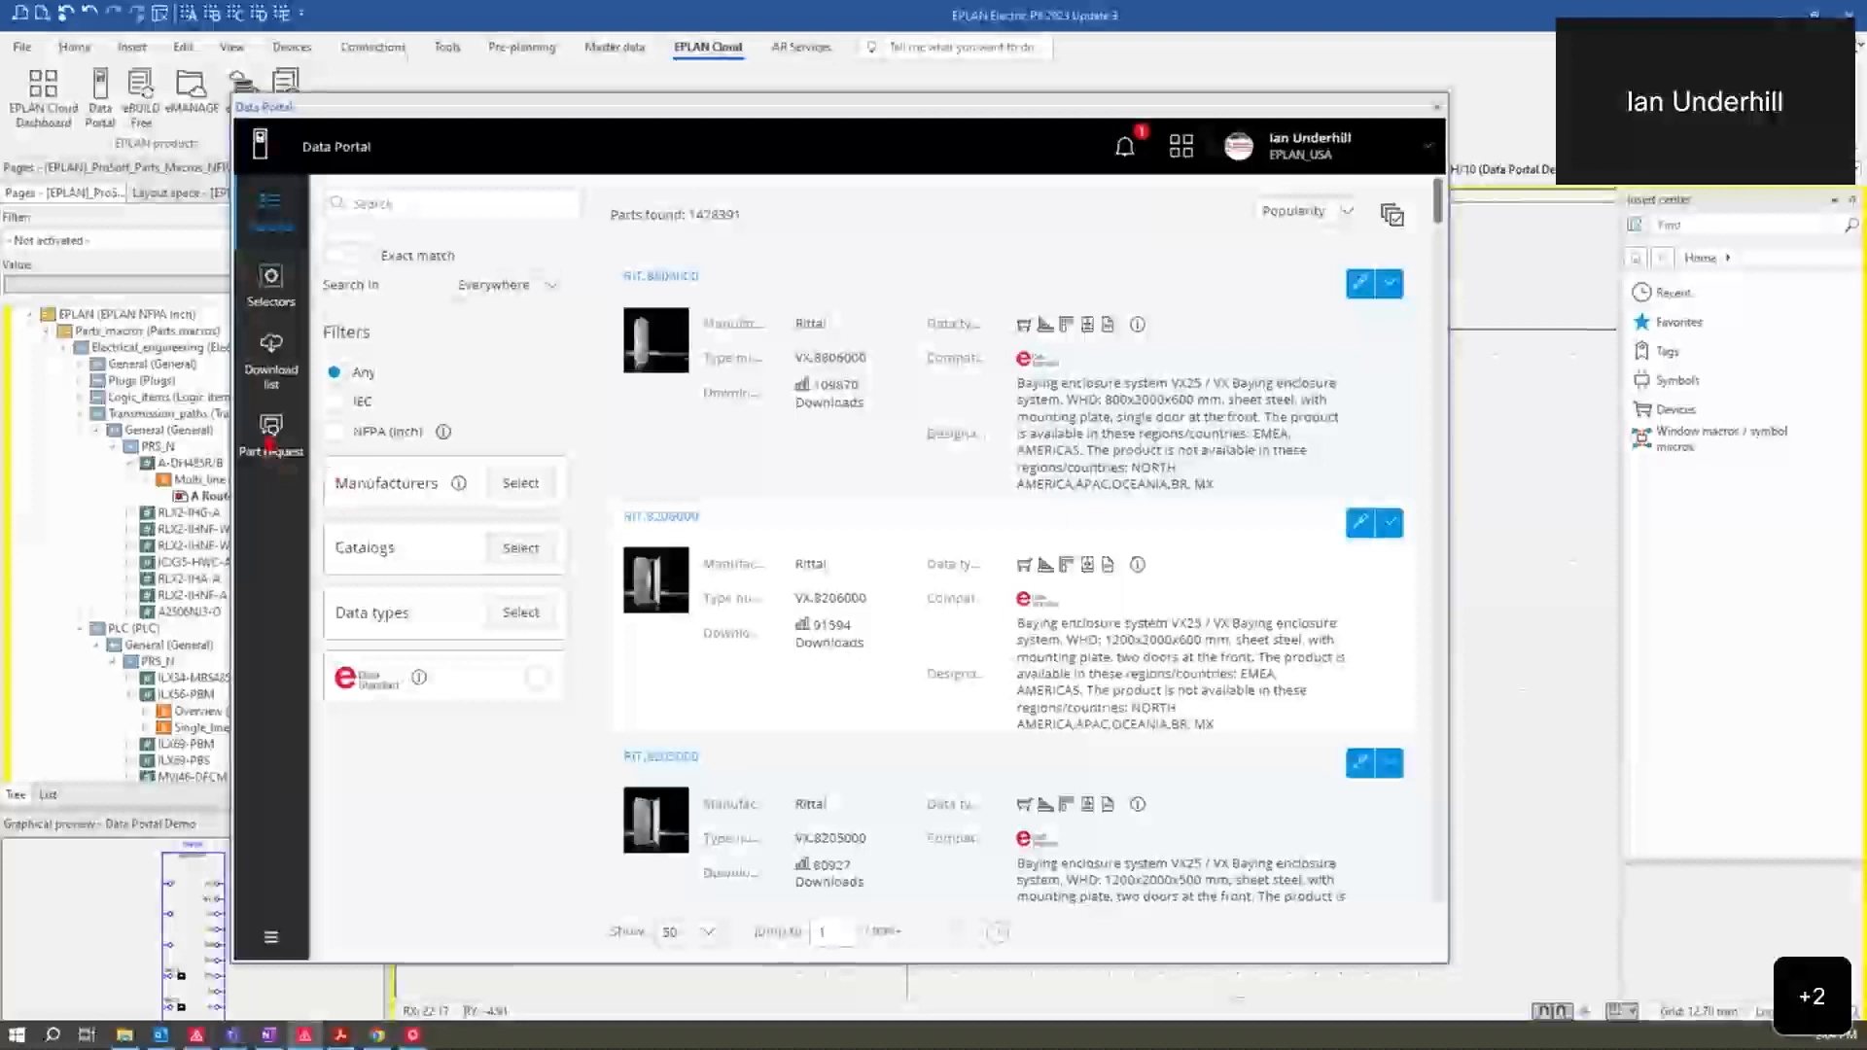
# Step: Start a Data Portal parts data request to manufacturer Allen-Bradley with the product group Programmable Controllers
pyautogui.click(269, 435)
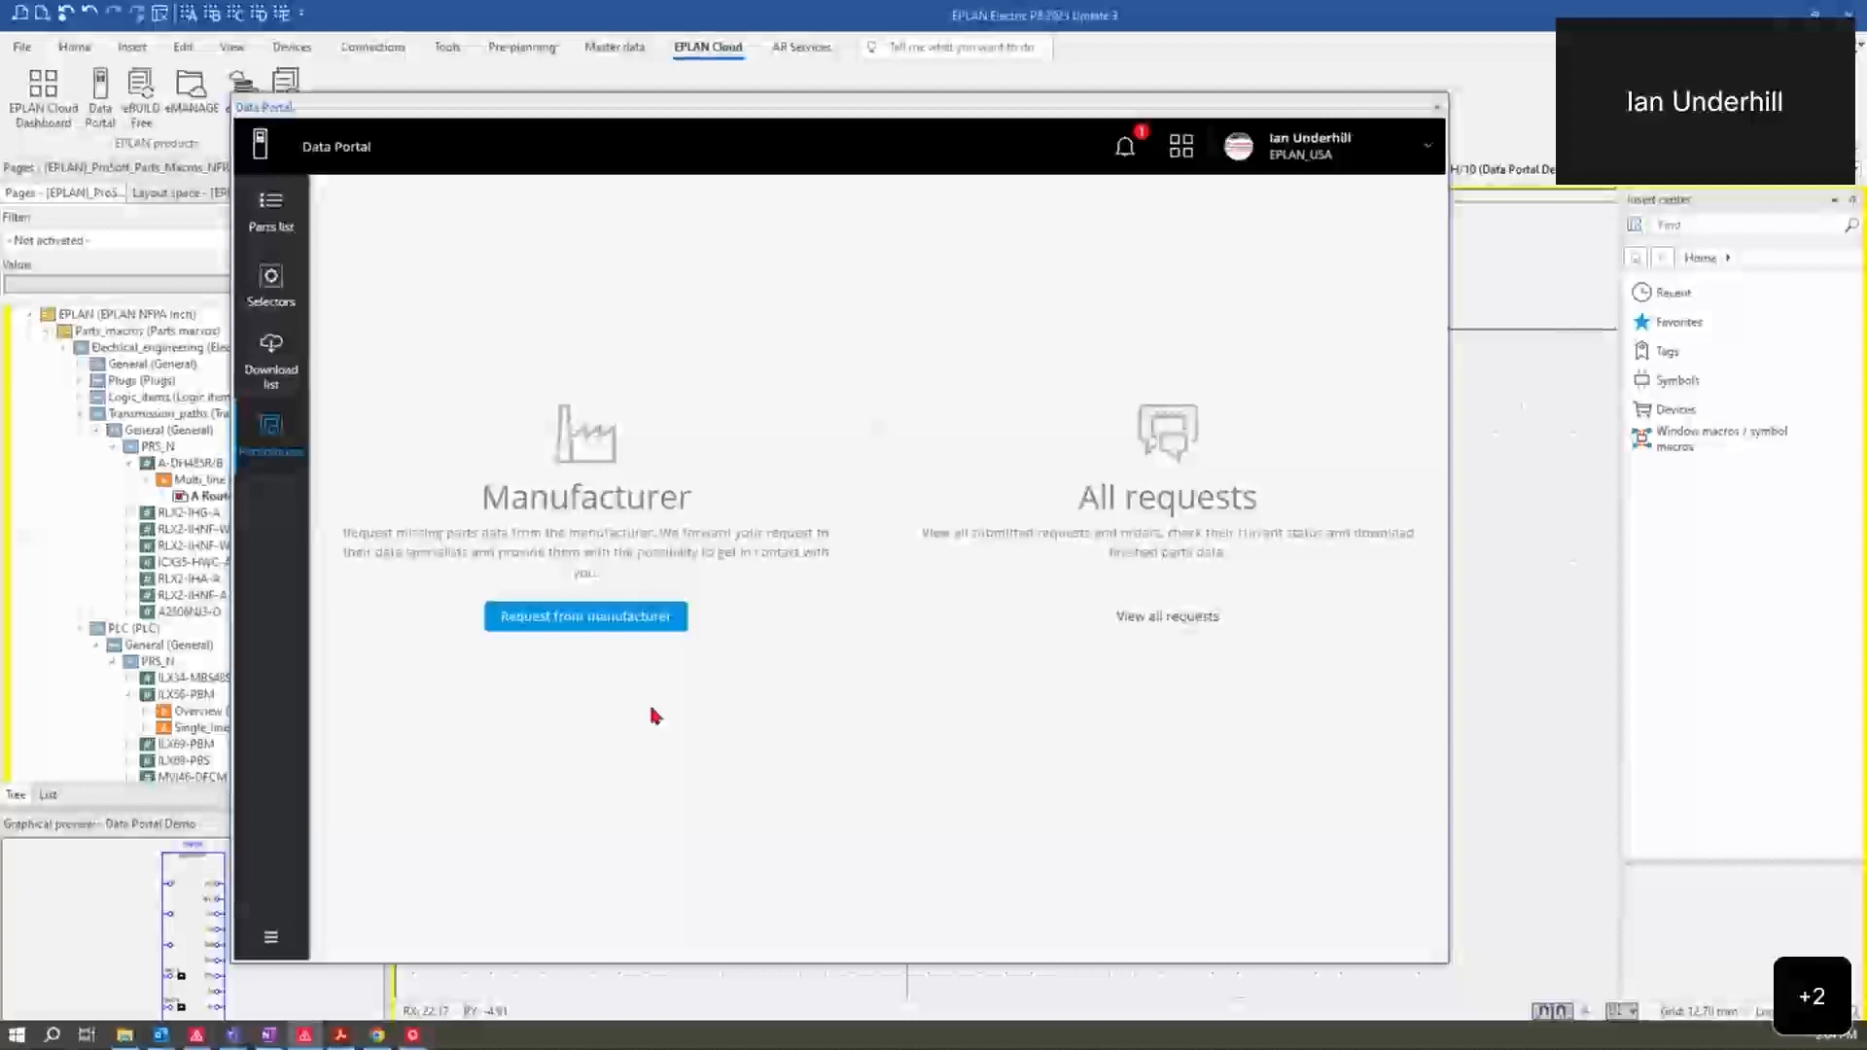
pyautogui.click(617, 620)
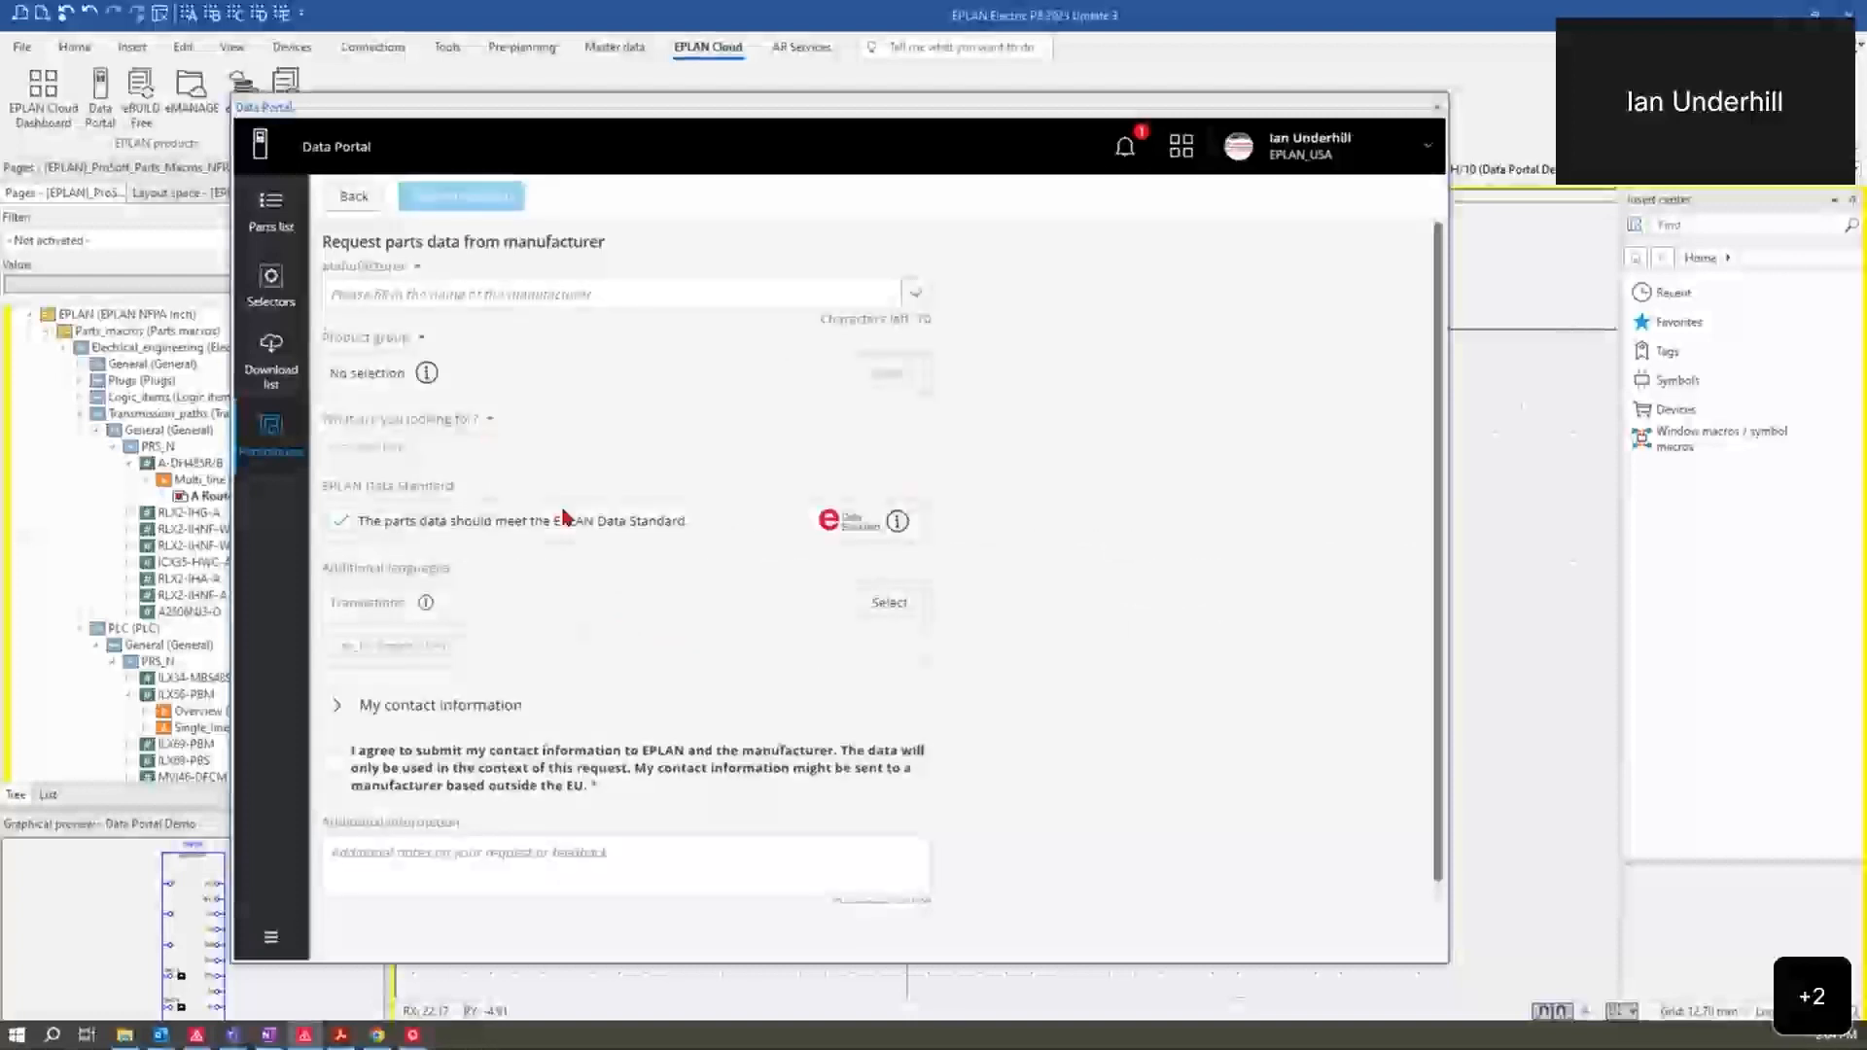
pyautogui.click(914, 292)
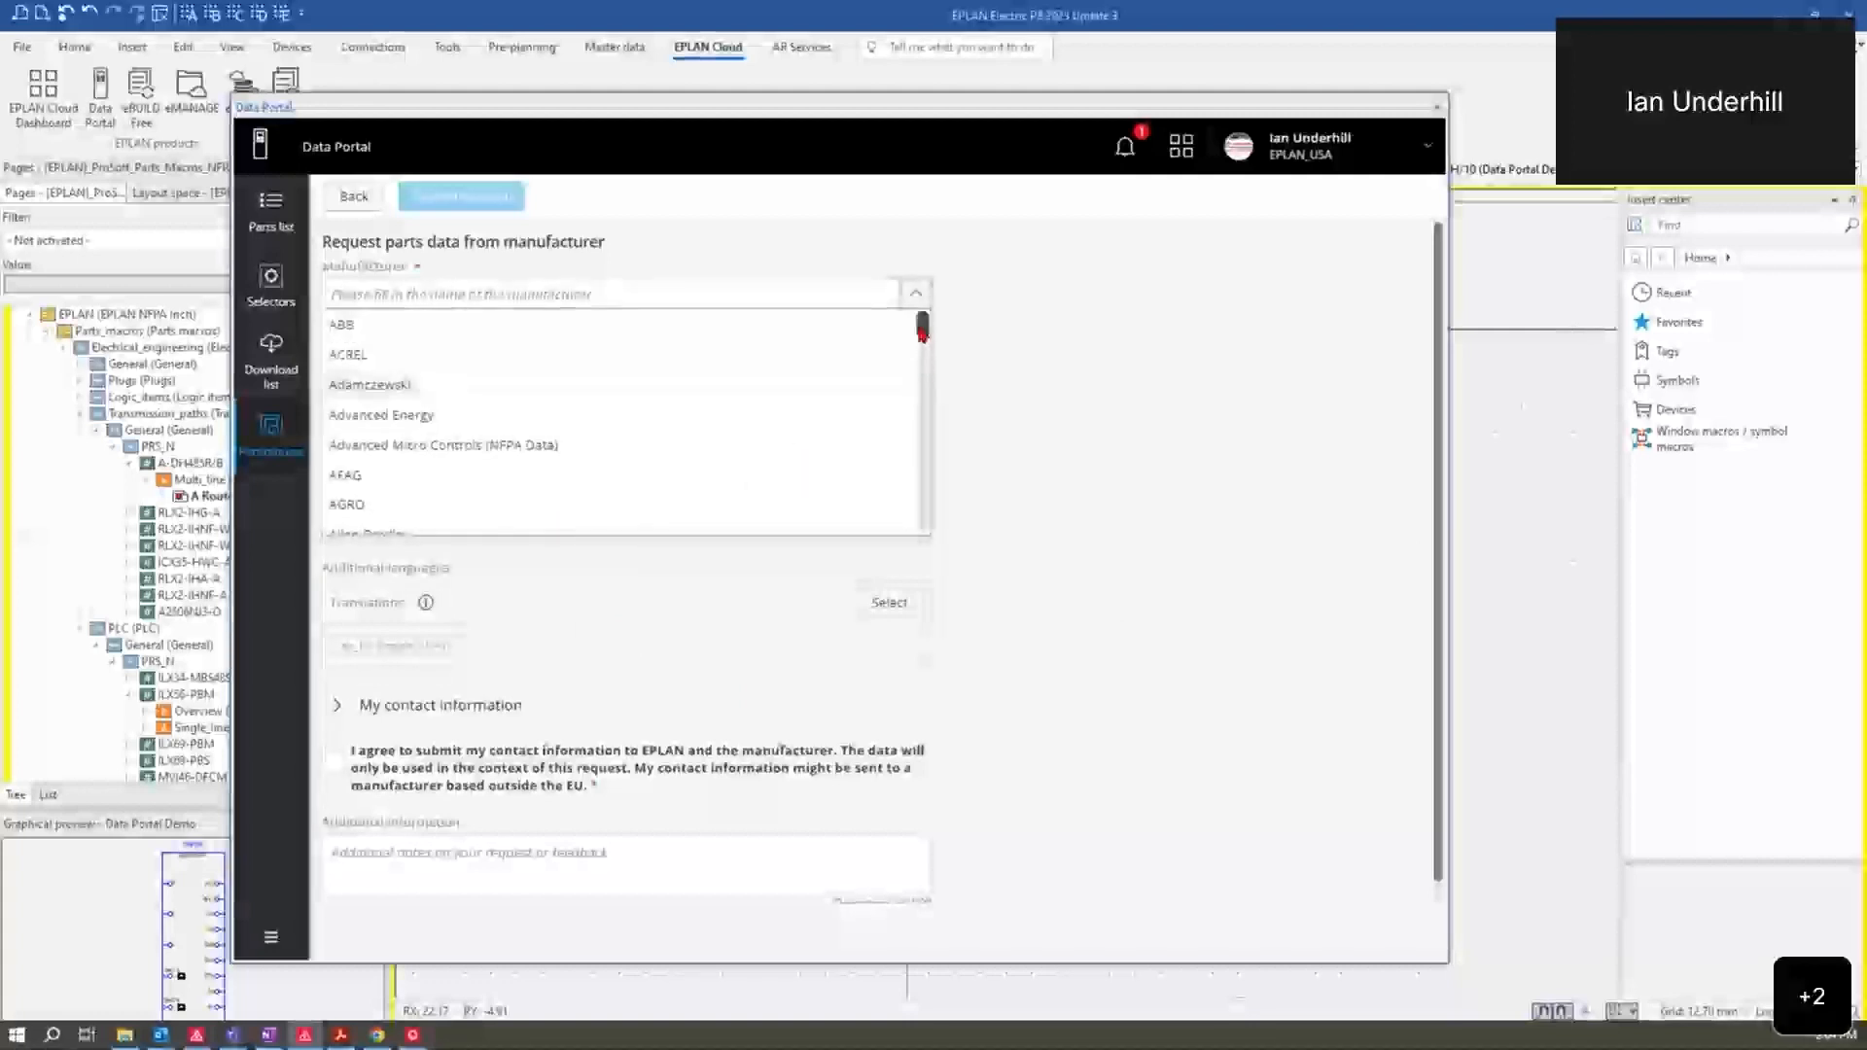
pyautogui.moveTo(922, 335); pyautogui.dragTo(924, 350)
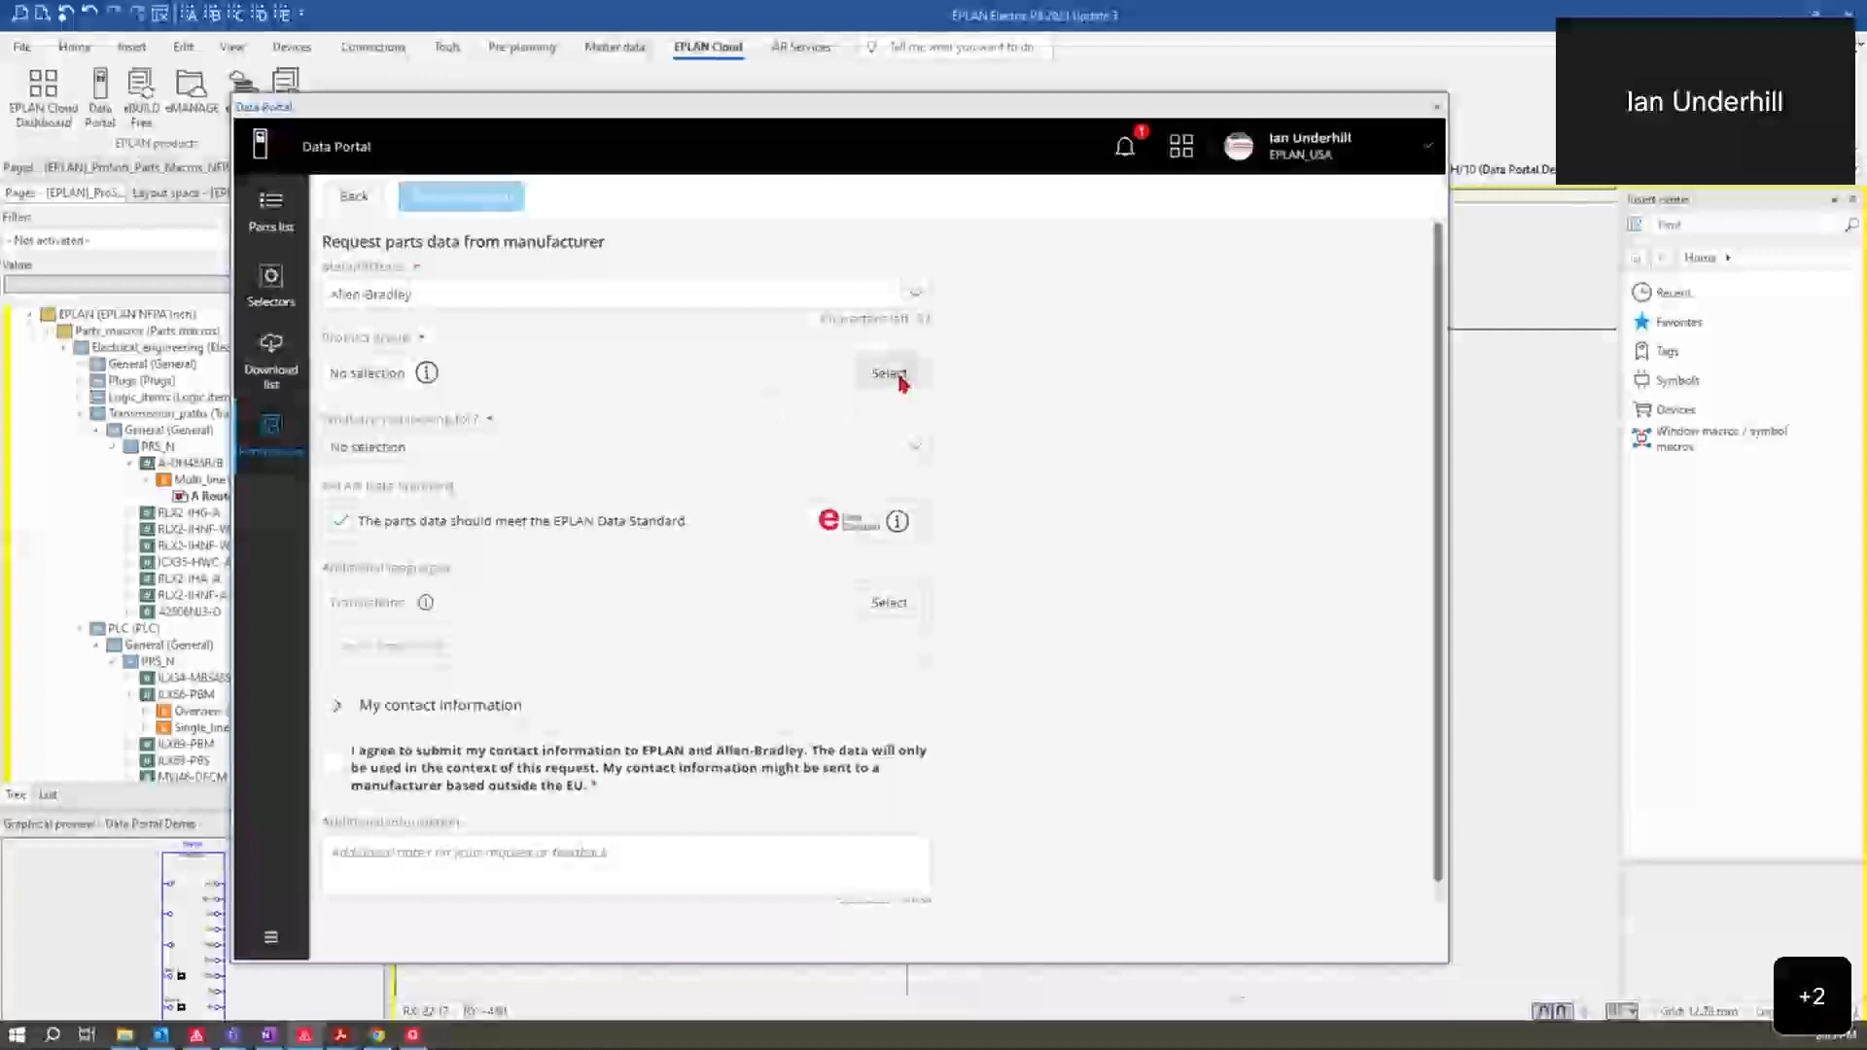
pyautogui.click(905, 381)
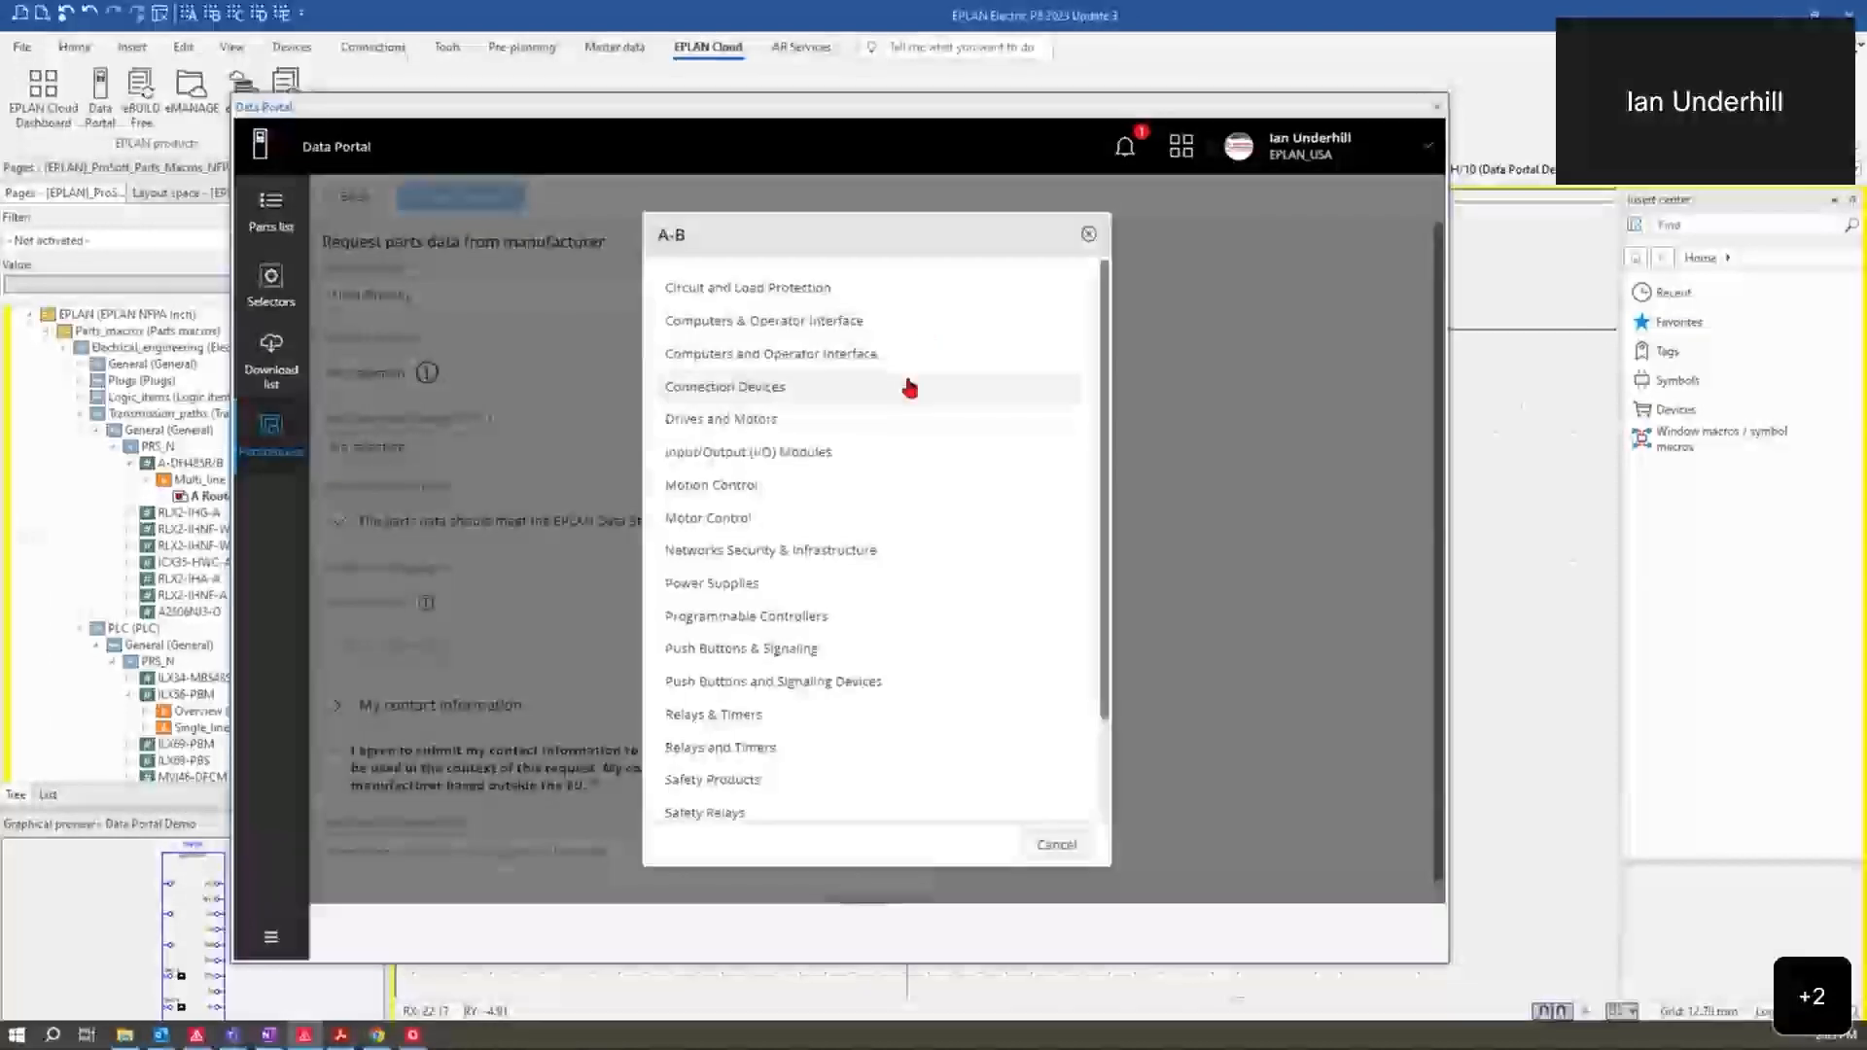
pyautogui.scroll(-2, 831, 753)
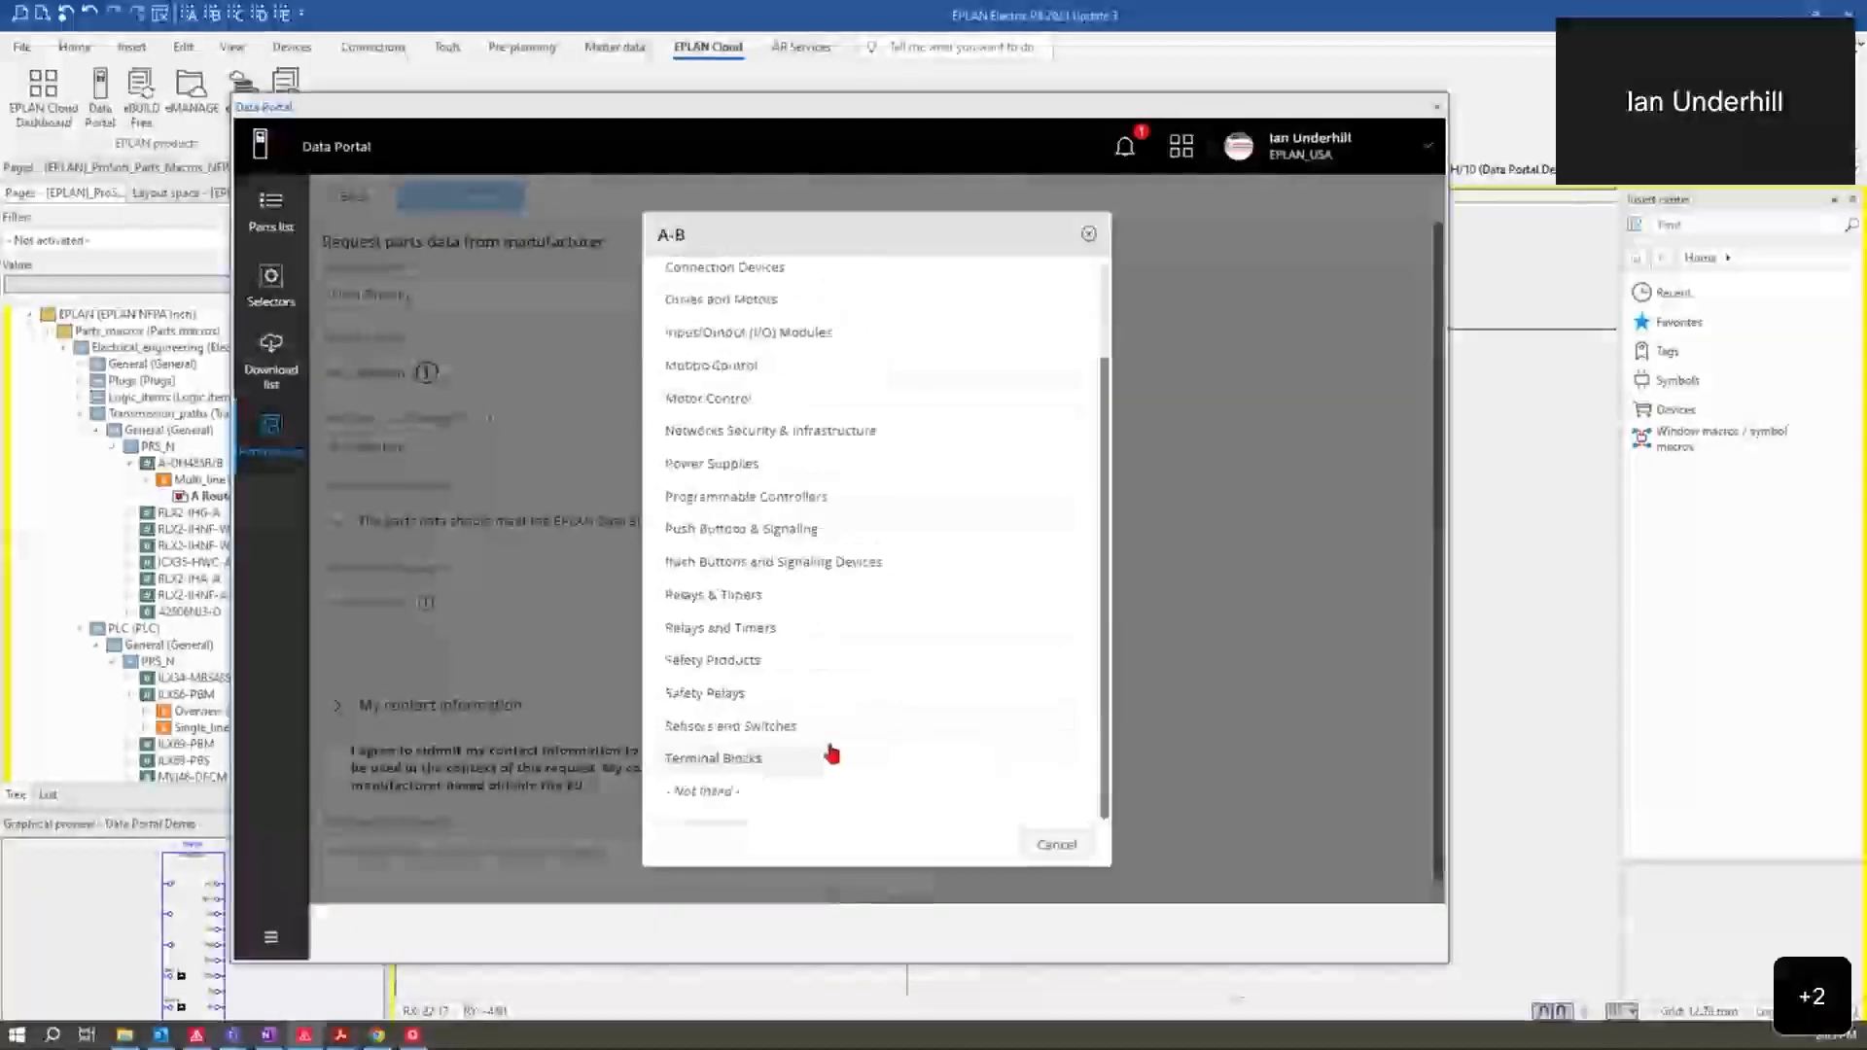
pyautogui.click(765, 497)
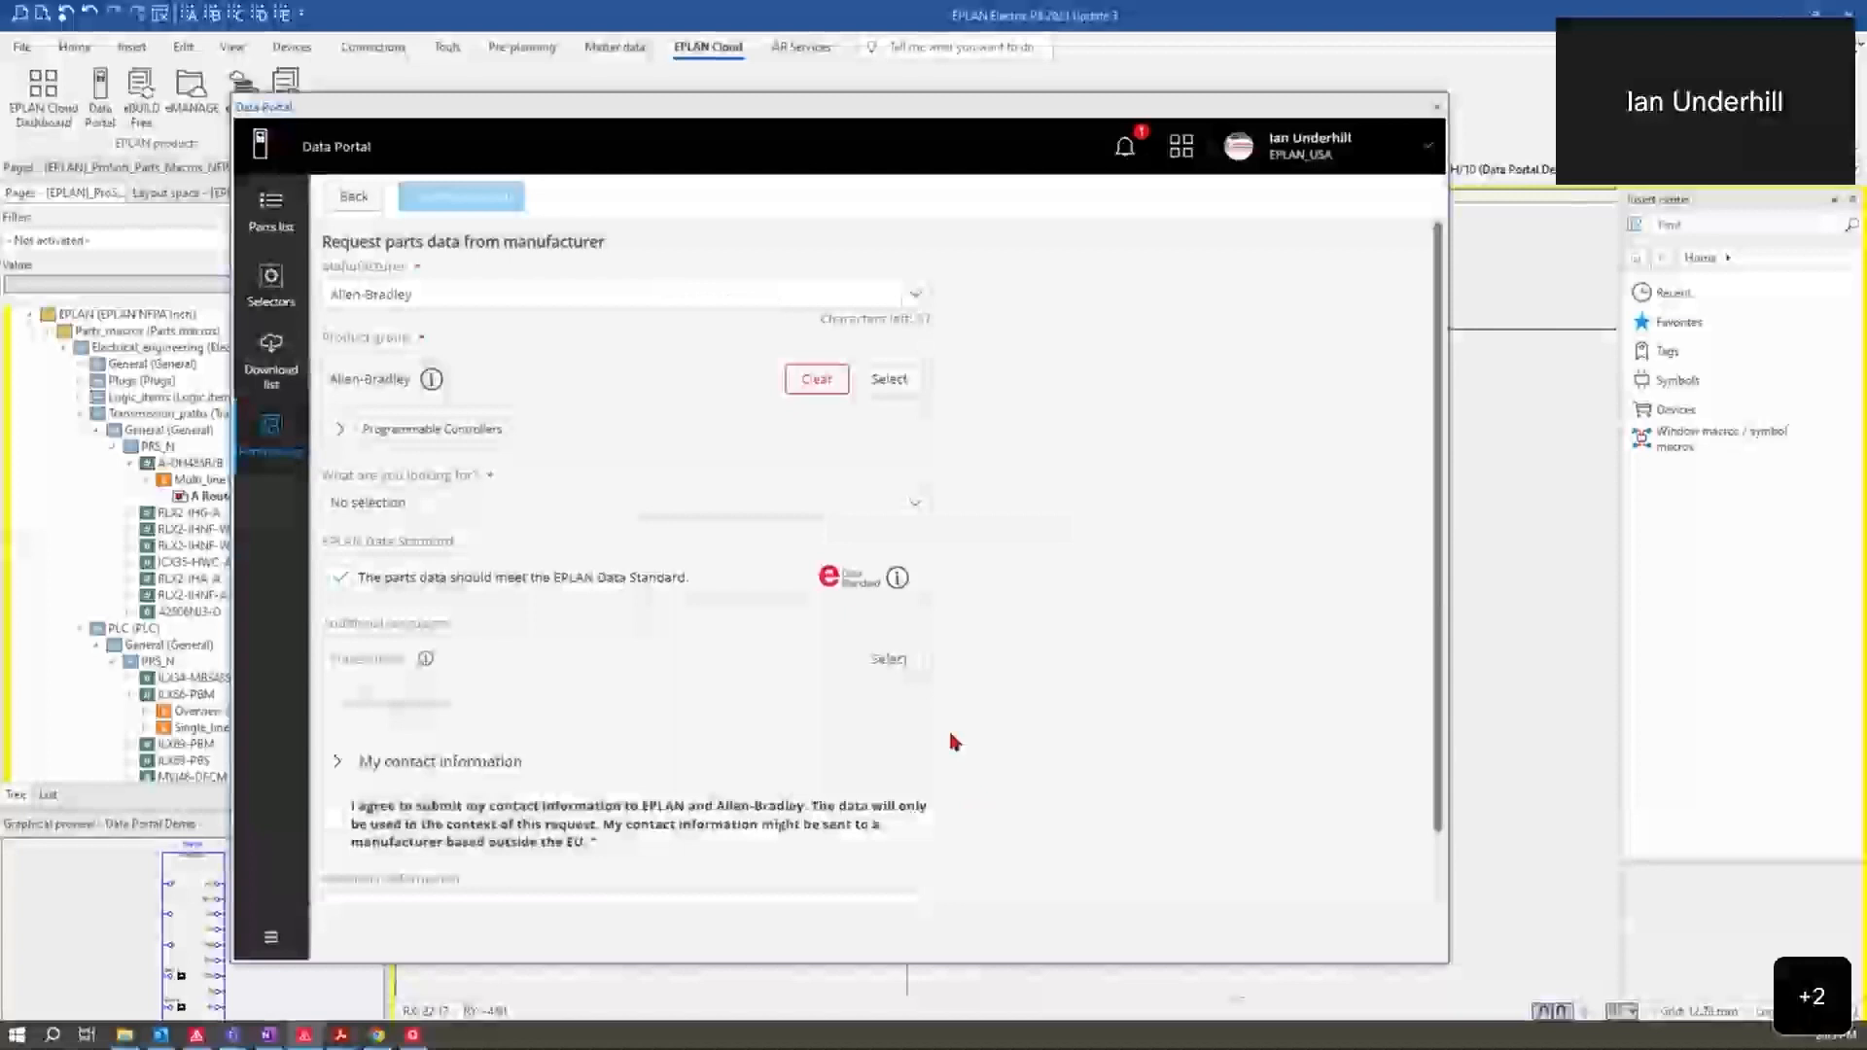
# Step: Specify that the request is for a product range and enter 5069 as the range
pyautogui.click(479, 505)
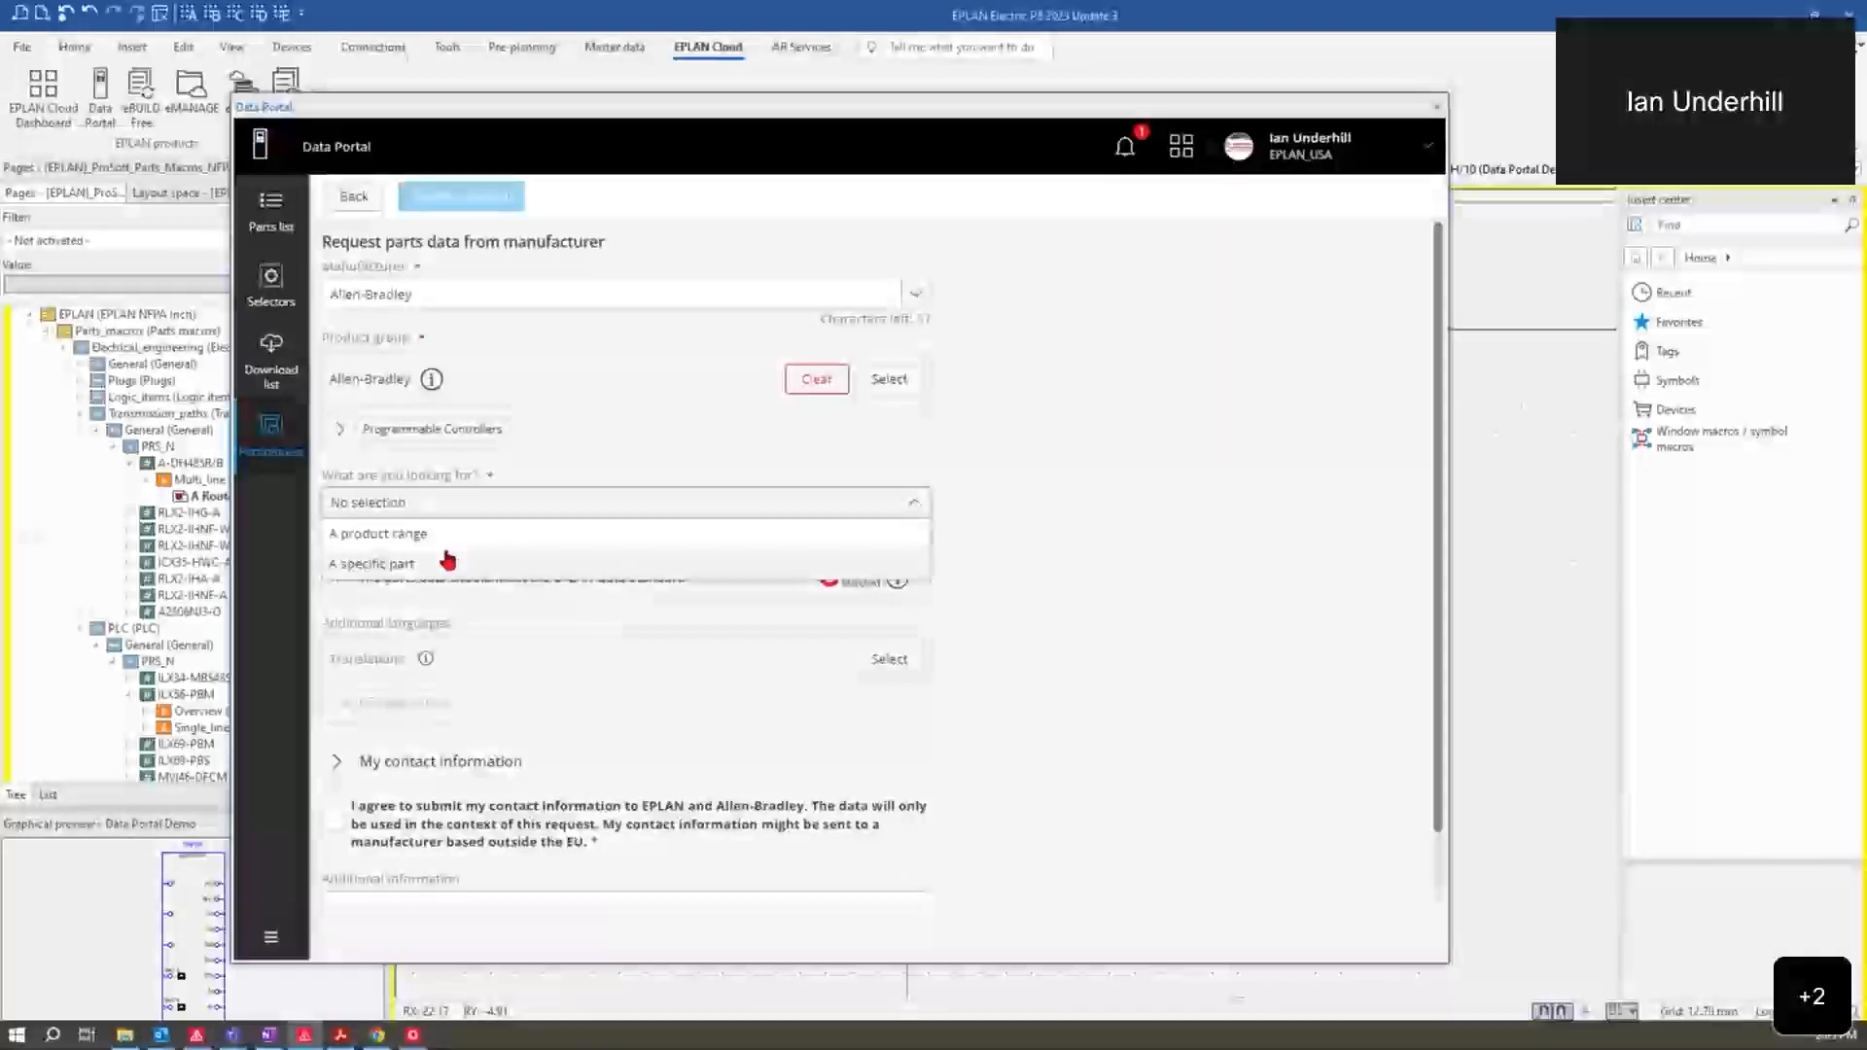
pyautogui.click(453, 534)
pyautogui.click(471, 574)
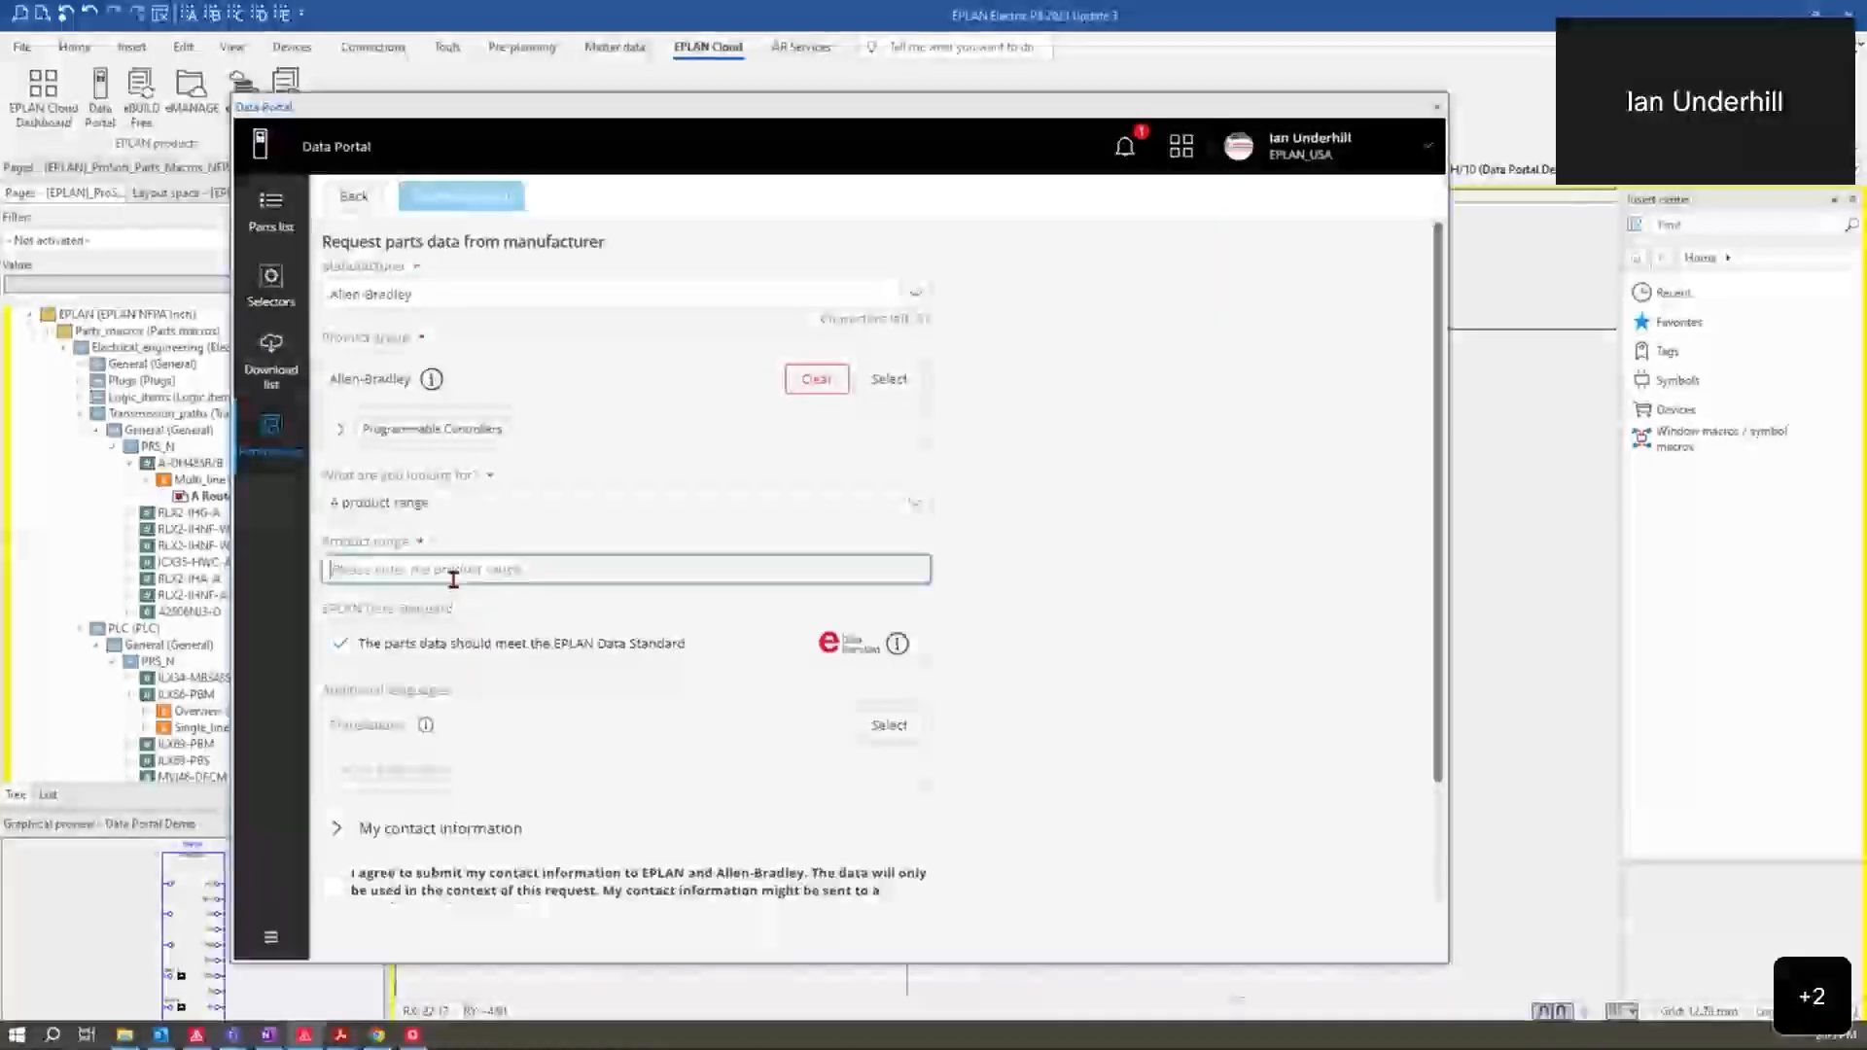
pyautogui.write('5069')
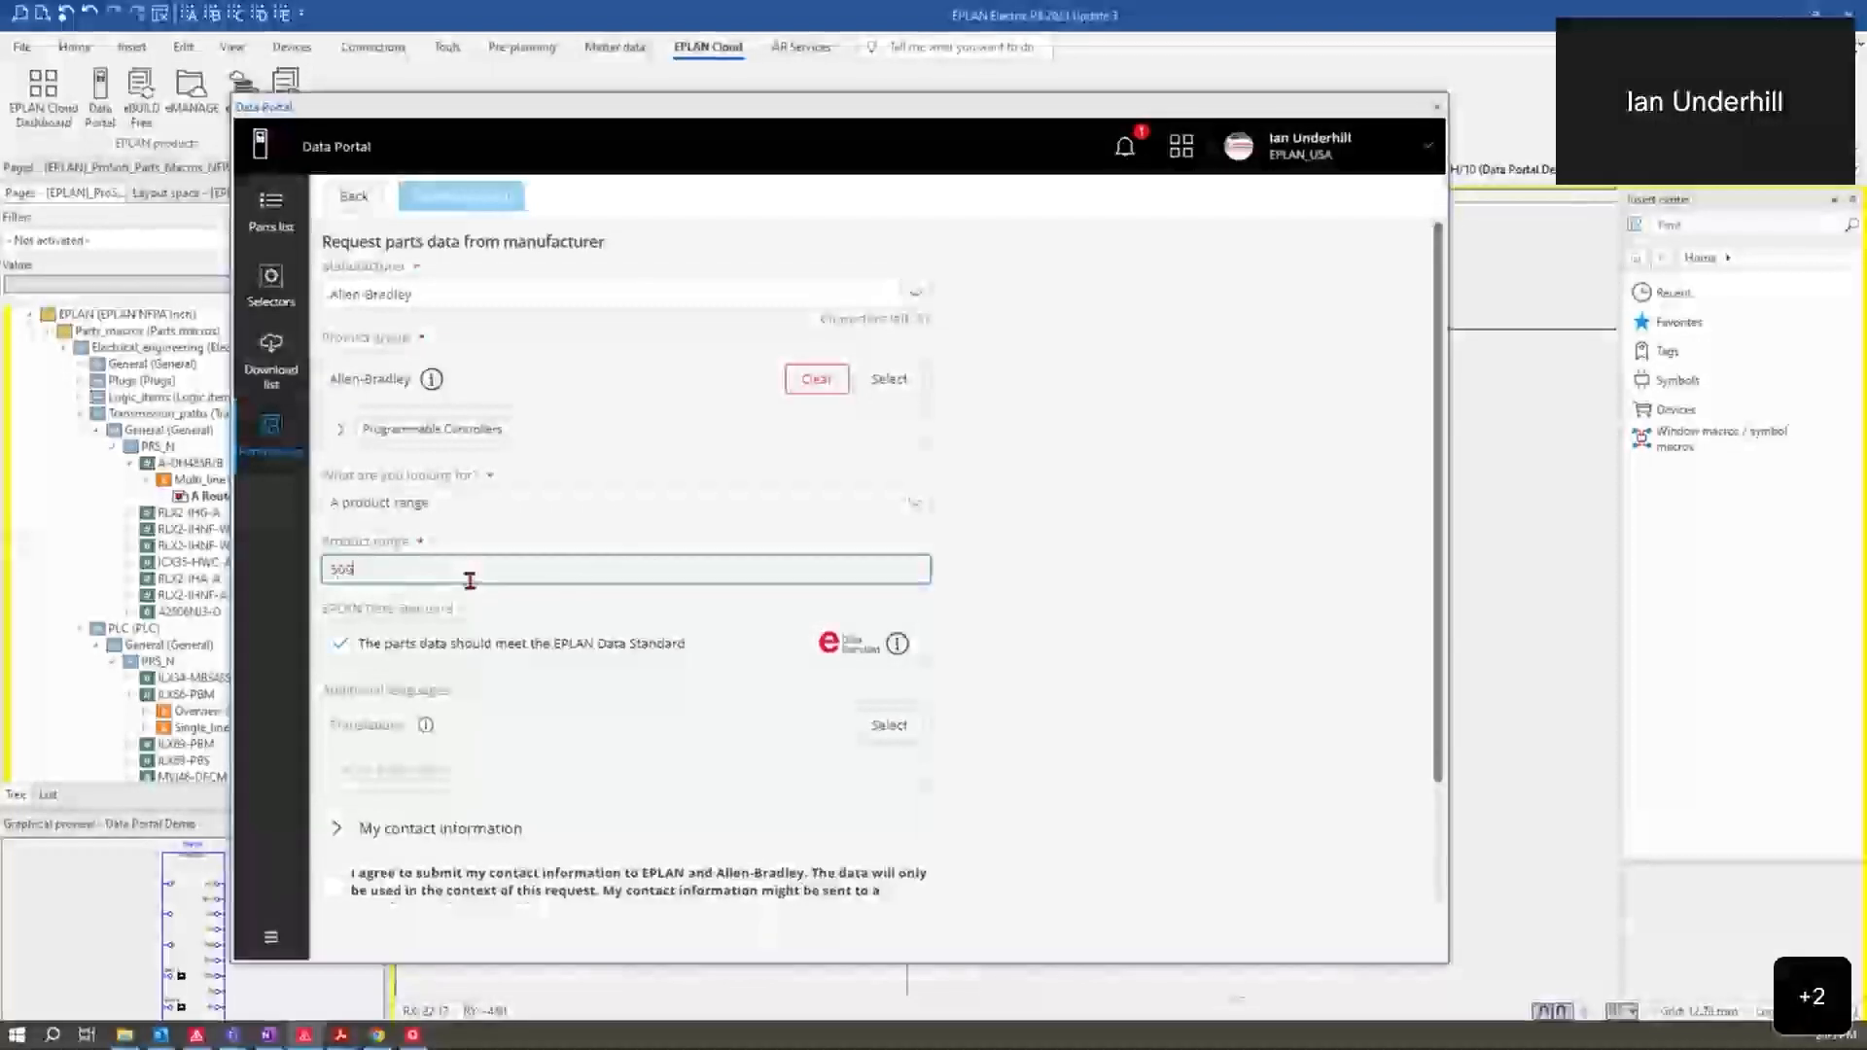